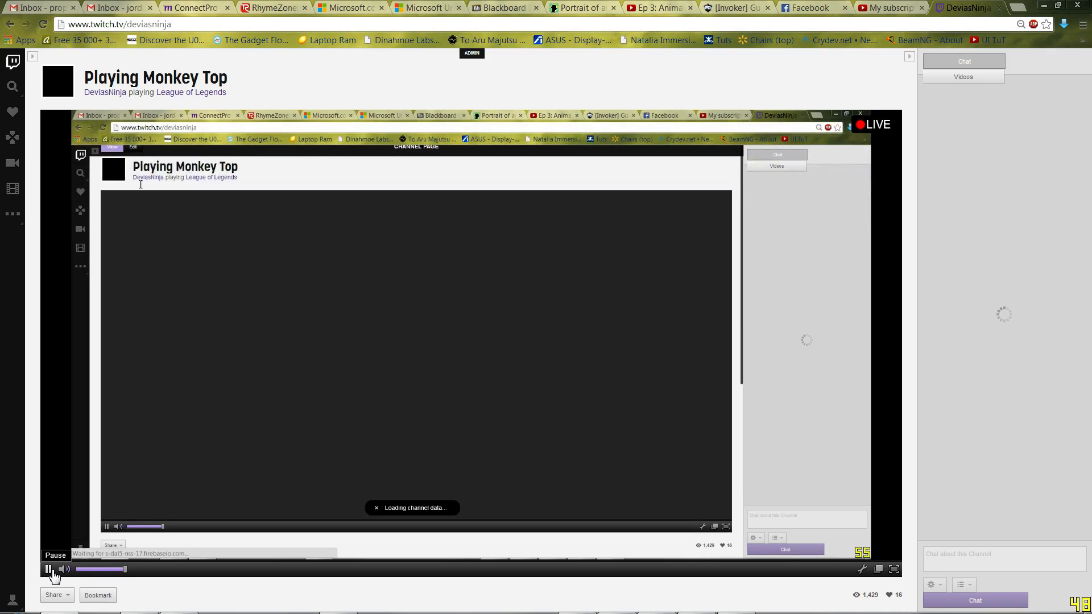
# - Pause the Twitch channel's live stream and minimize the browser window
pyautogui.click(48, 569)
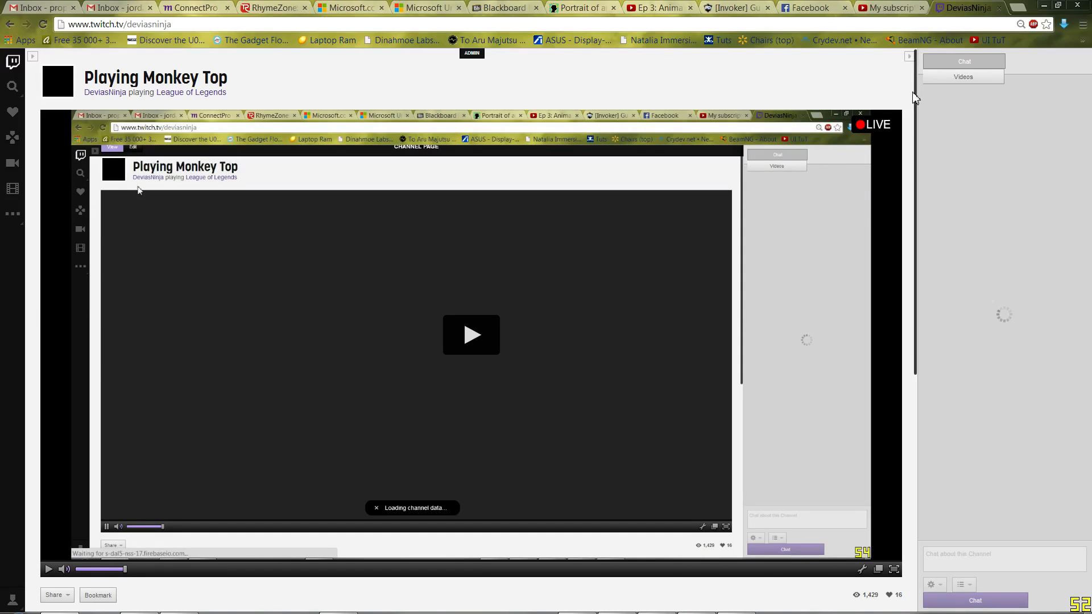
pyautogui.click(1044, 6)
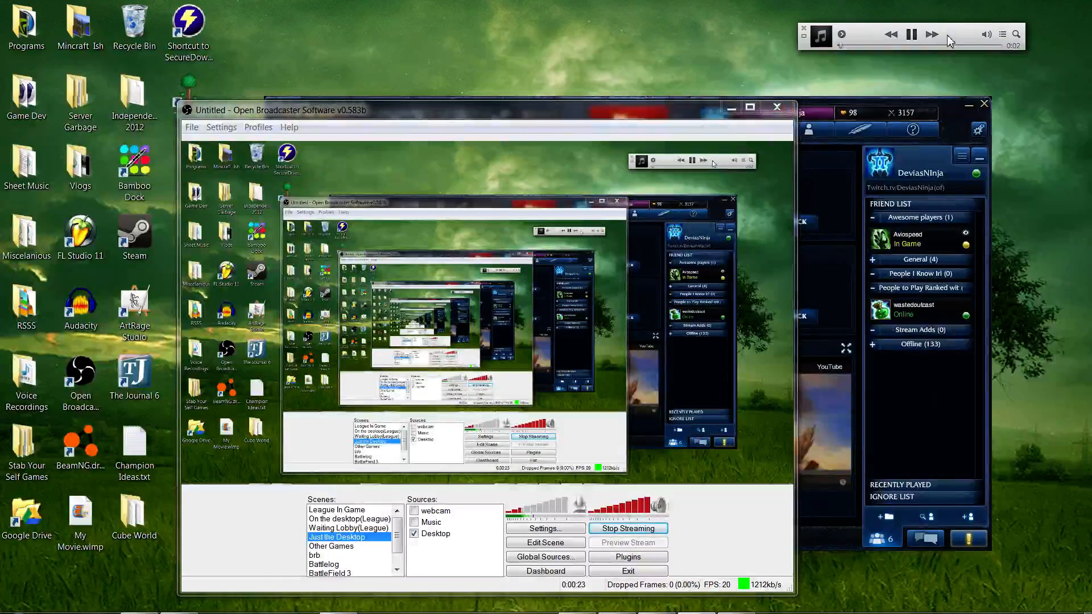
# - End the iTunes.exe process through Windows Task Manager and close the manager
pyautogui.rightClick(830, 608)
pyautogui.click(869, 558)
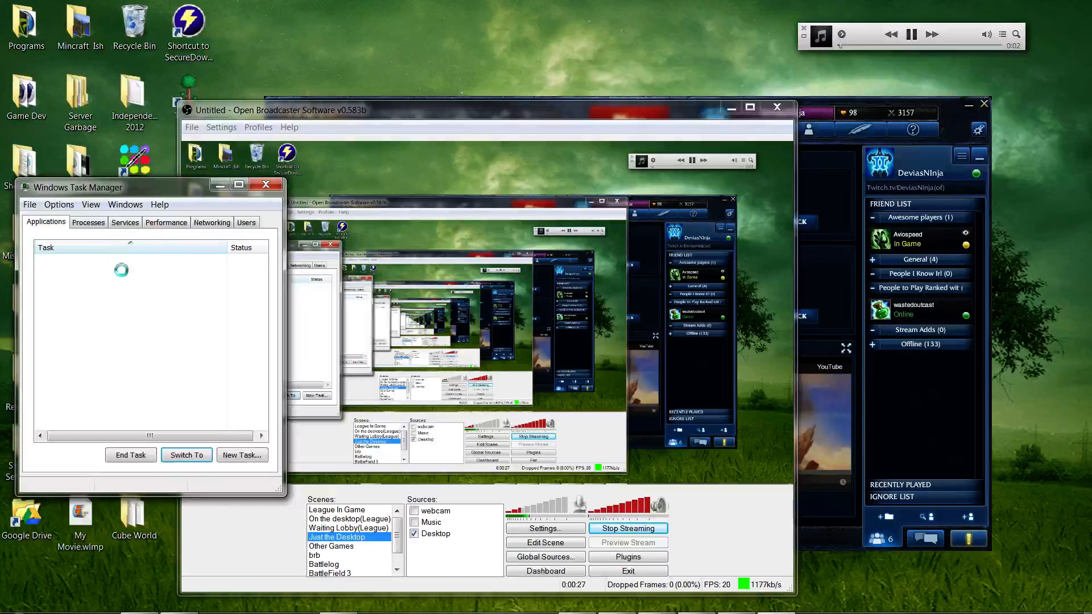
pyautogui.click(90, 223)
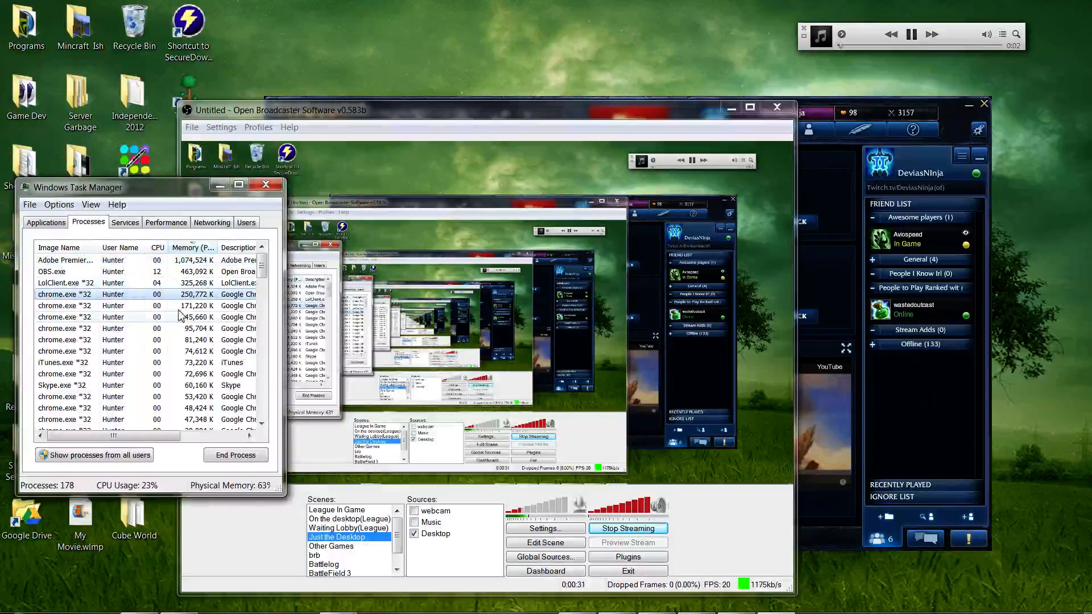
pyautogui.click(193, 362)
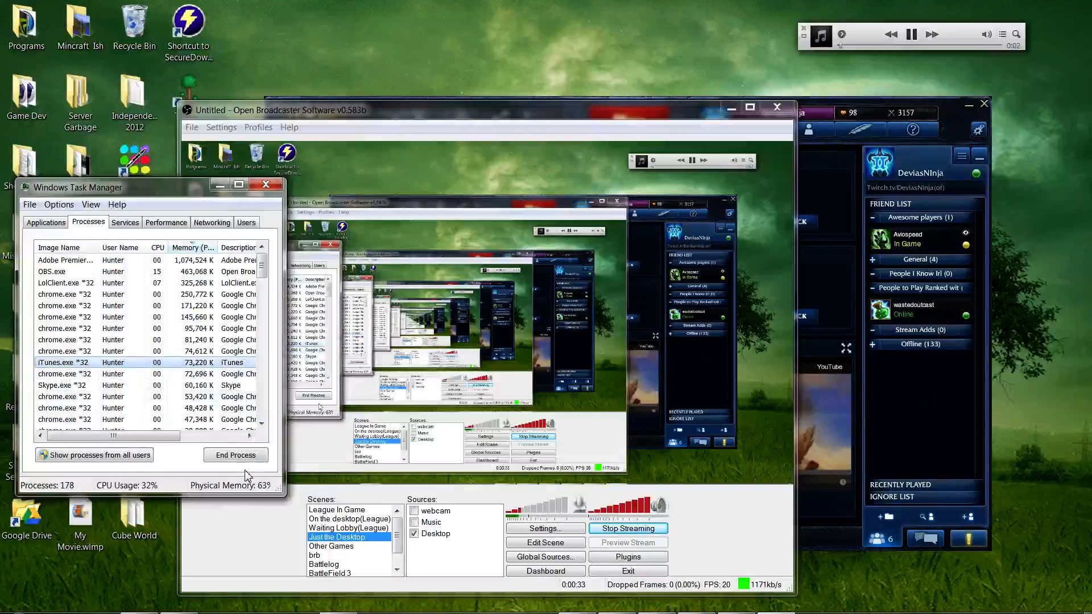
pyautogui.click(236, 455)
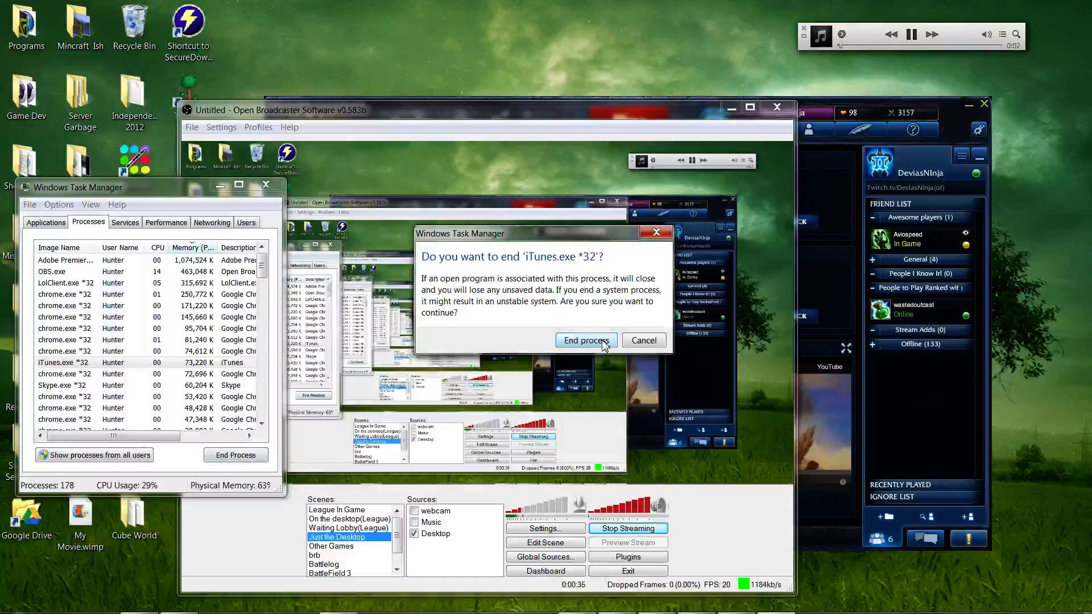
pyautogui.click(604, 344)
pyautogui.click(266, 184)
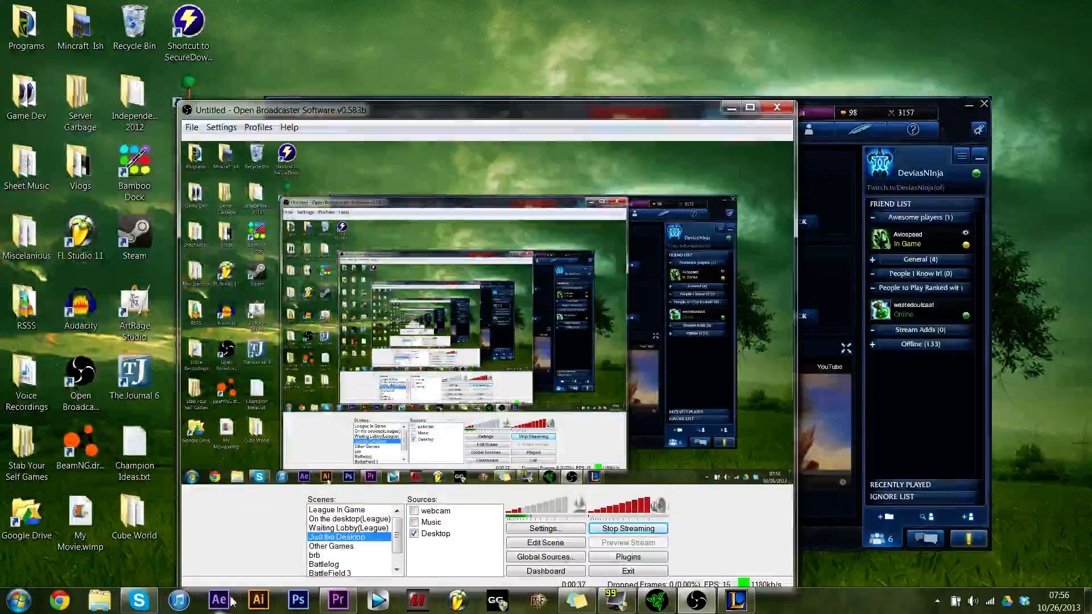
# - Look through the list of scenes and the sources of the Just the Desktop scene in Open Broadcaster Software
pyautogui.moveTo(628, 110); pyautogui.dragTo(657, 74)
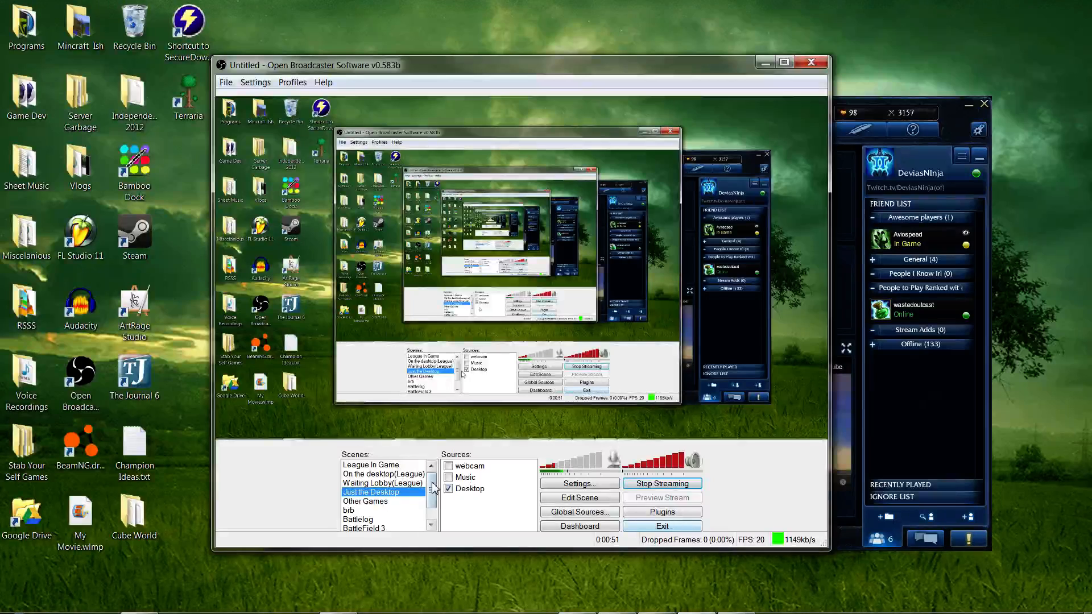
pyautogui.scroll(-1, 434, 503)
pyautogui.scroll(1, 435, 503)
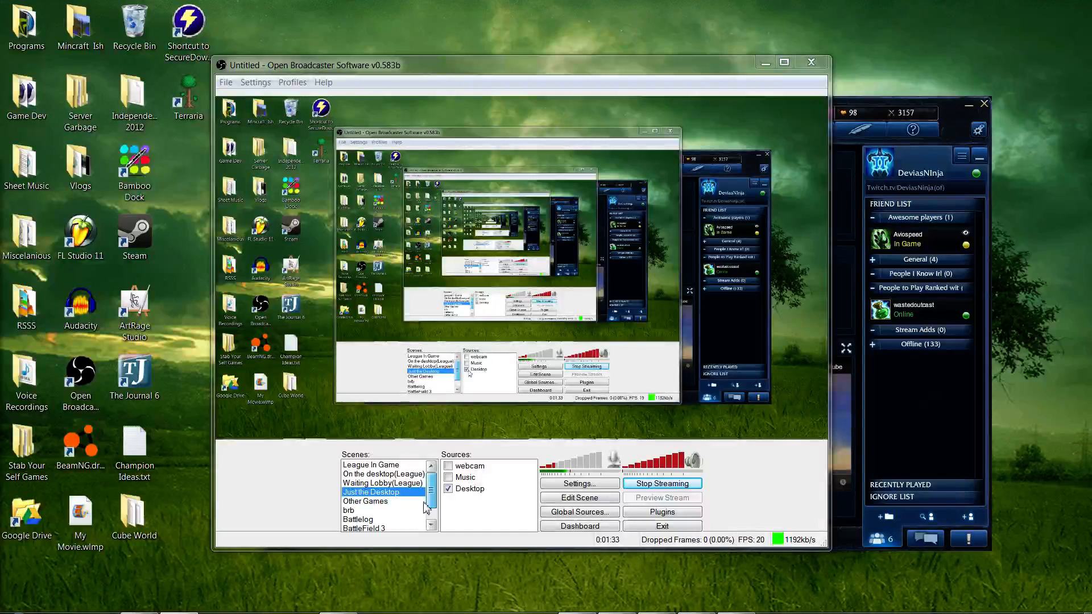
pyautogui.rightClick(467, 508)
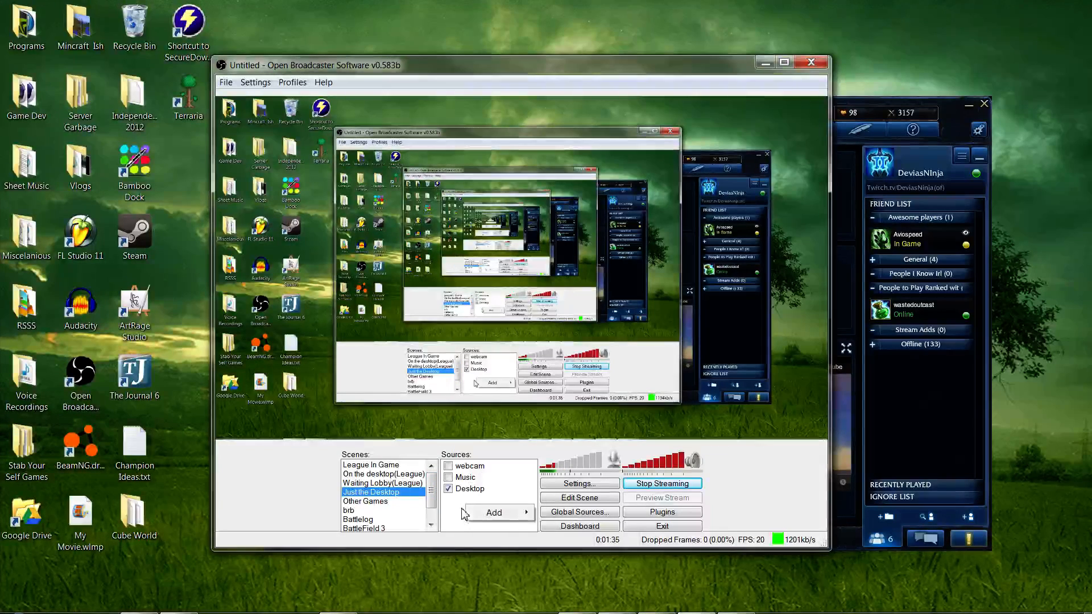
pyautogui.click(450, 512)
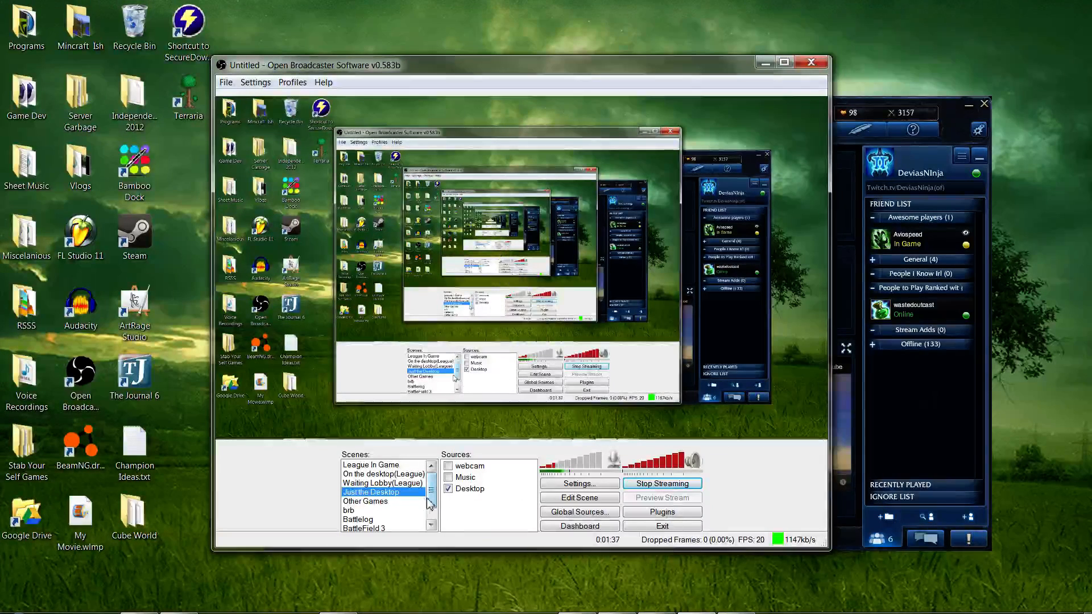
pyautogui.scroll(-1, 435, 508)
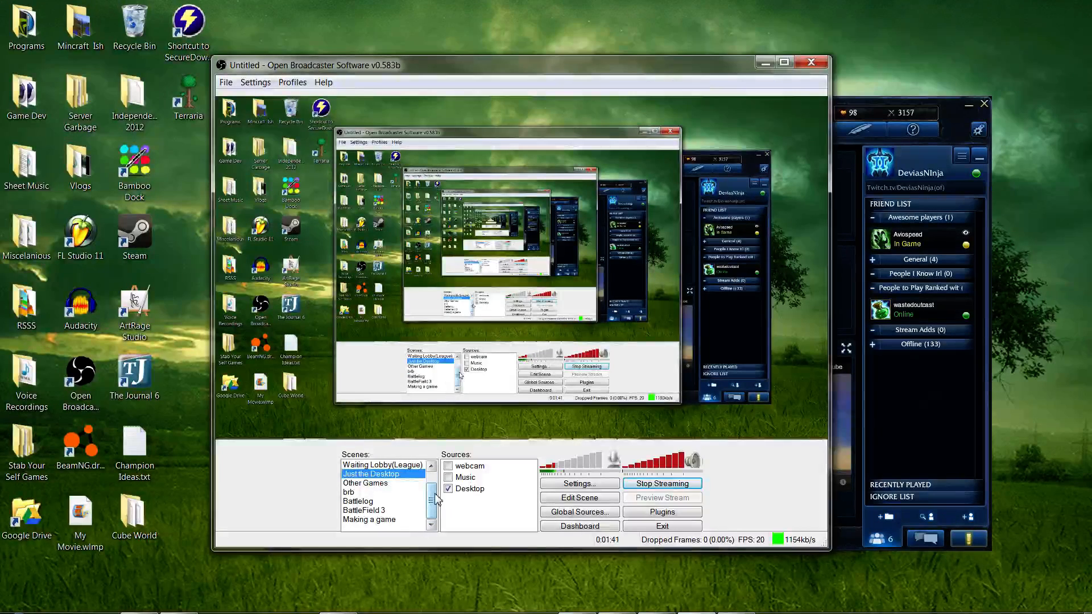
pyautogui.scroll(1, 423, 475)
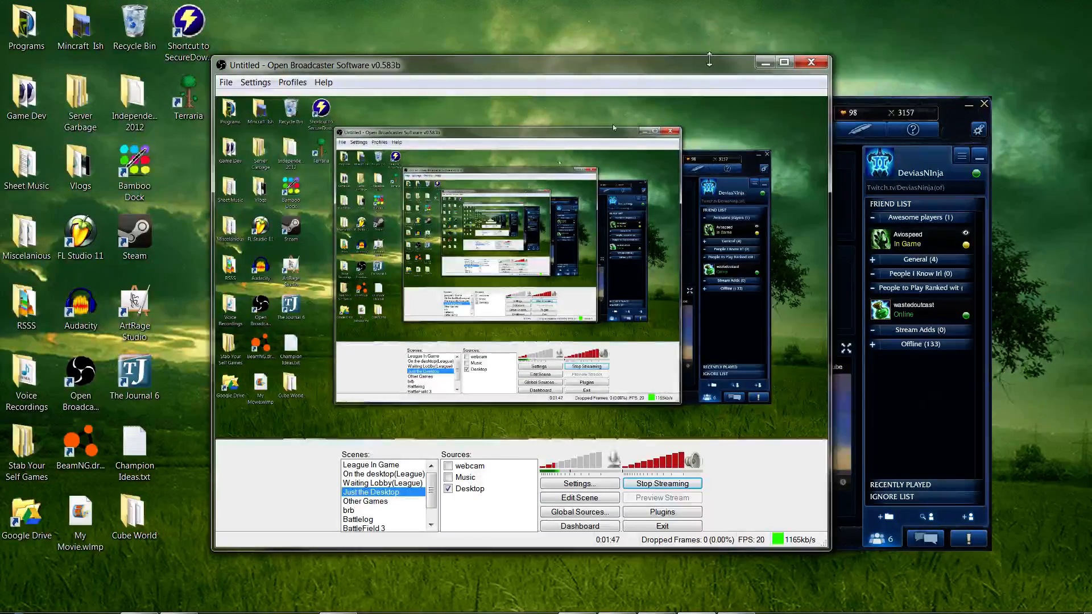
pyautogui.moveTo(712, 72); pyautogui.dragTo(672, 73)
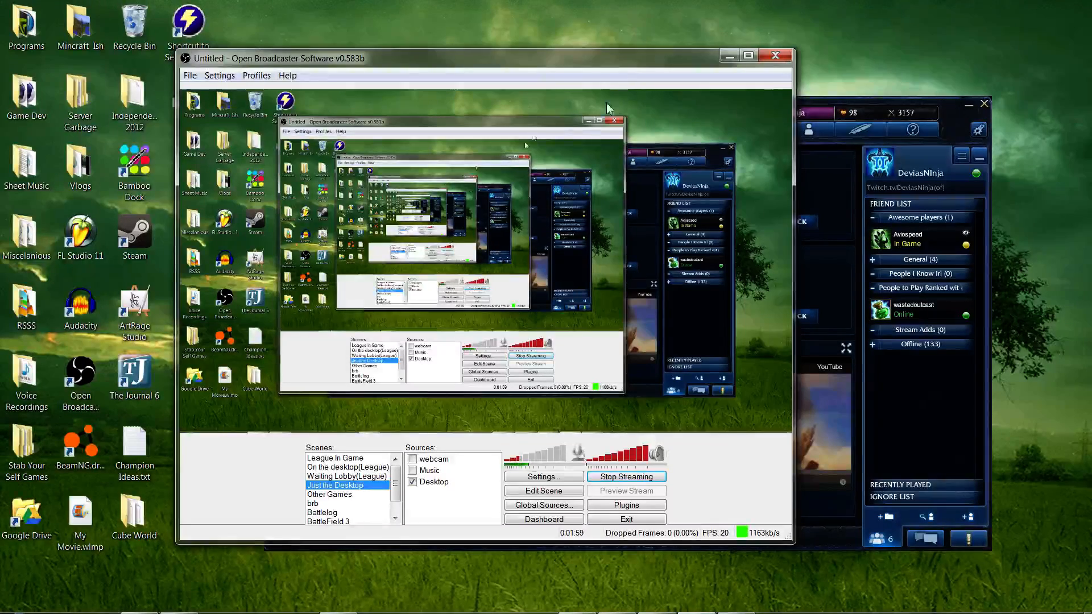
pyautogui.moveTo(629, 70)
pyautogui.mouseDown()
pyautogui.moveTo(671, 67)
pyautogui.moveTo(577, 28)
pyautogui.moveTo(642, 110)
pyautogui.moveTo(627, 89)
pyautogui.mouseUp()
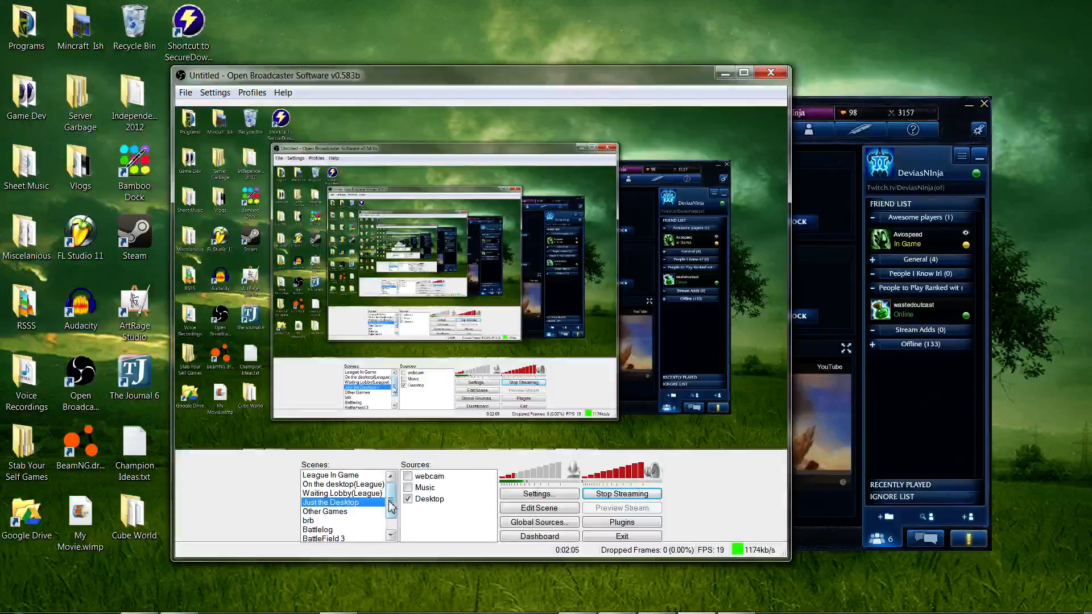
pyautogui.scroll(-1, 392, 507)
pyautogui.scroll(2, 392, 506)
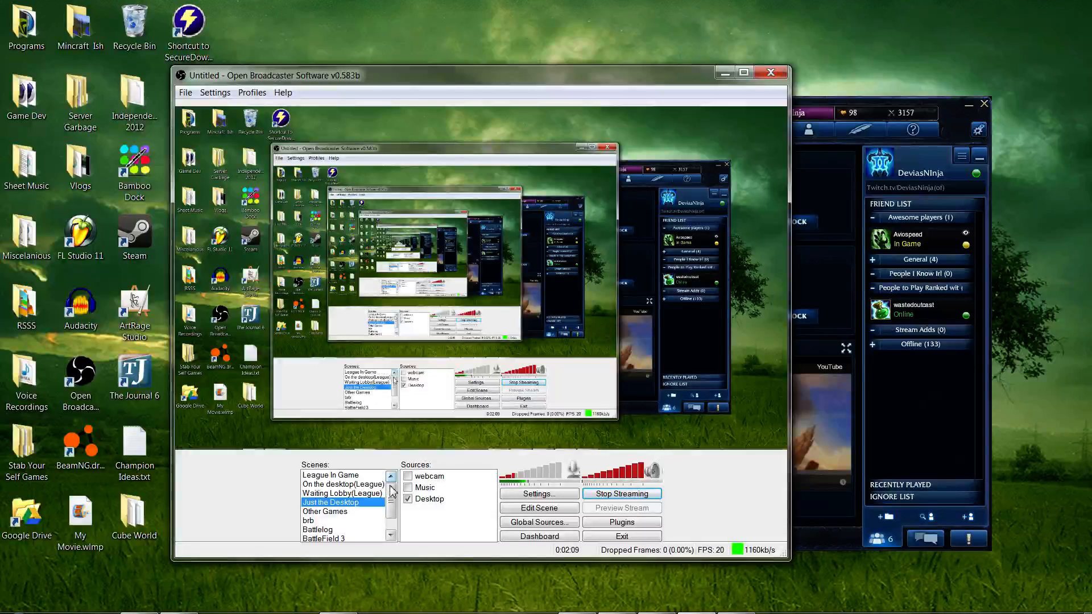
pyautogui.rightClick(427, 514)
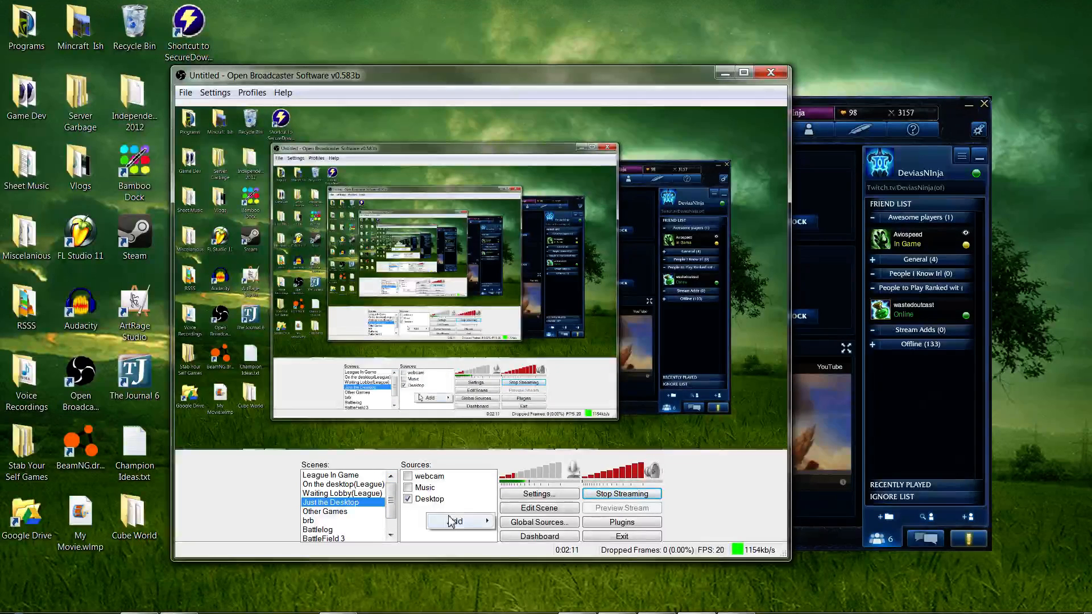
pyautogui.moveTo(453, 528)
pyautogui.click(416, 525)
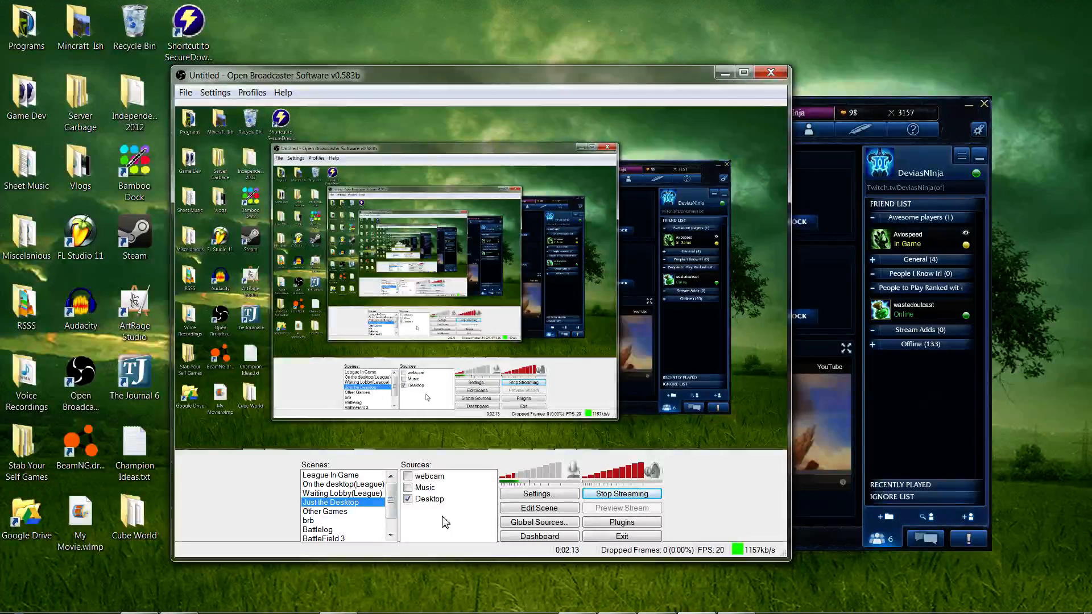
# - Add a Window Capture source named LEAGUE to the Just the Desktop scene
pyautogui.rightClick(442, 517)
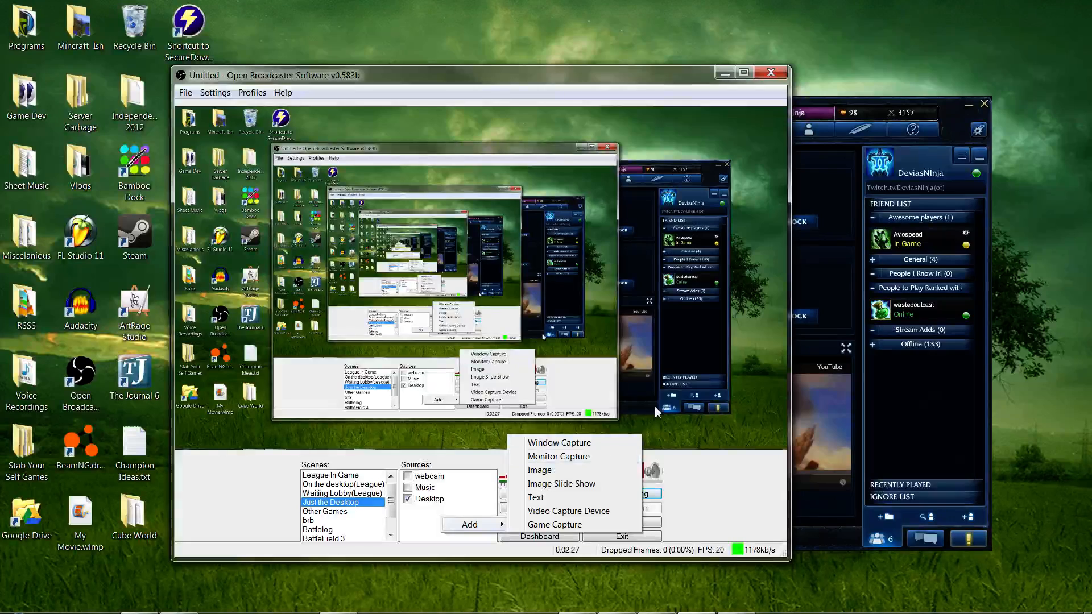
pyautogui.click(594, 447)
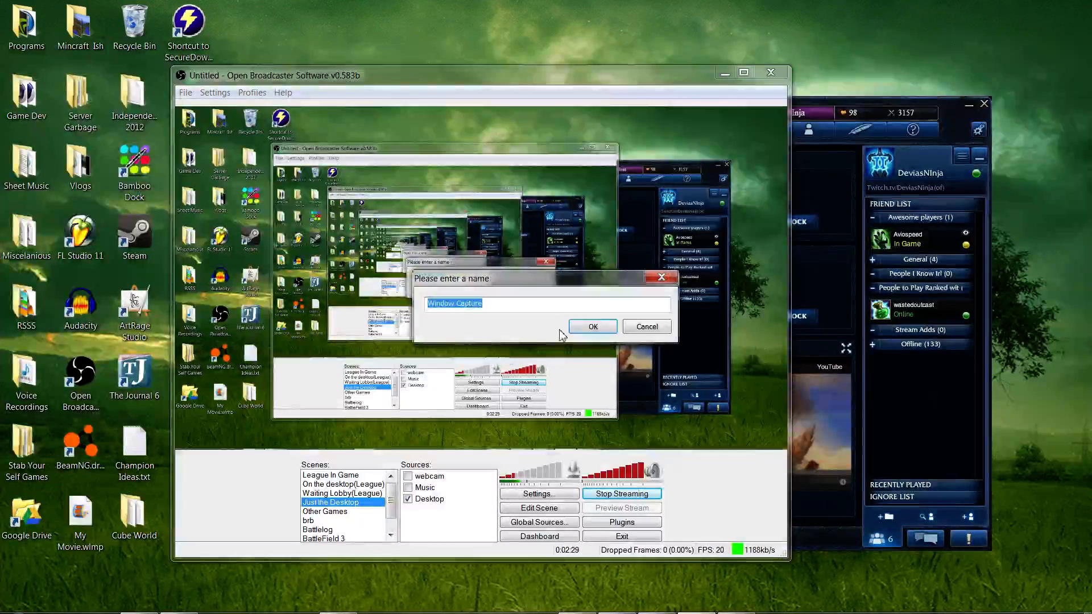
pyautogui.write('O')
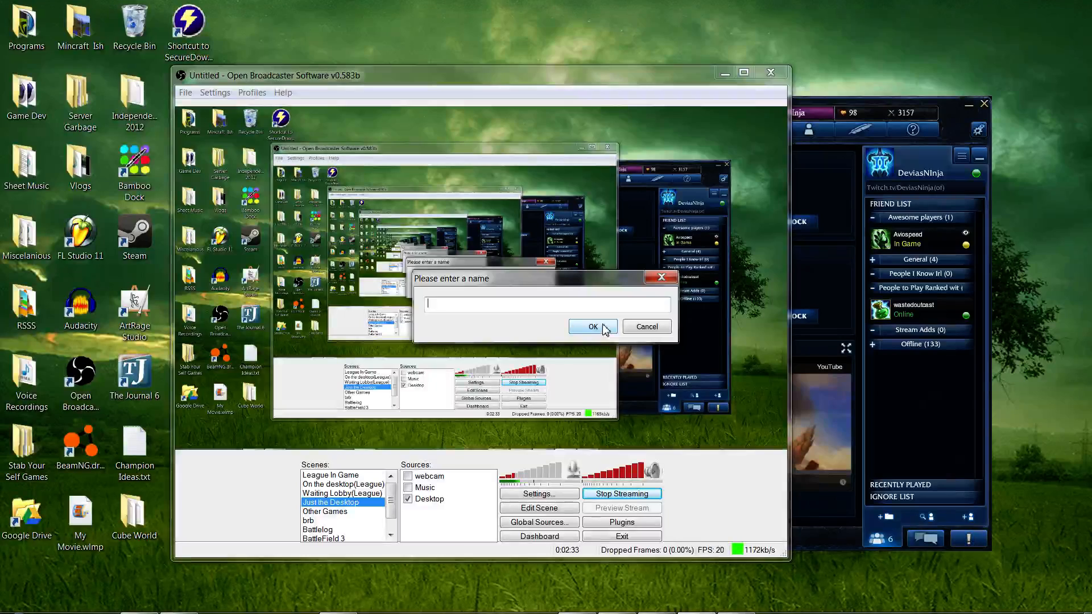
pyautogui.write('LEAGUE')
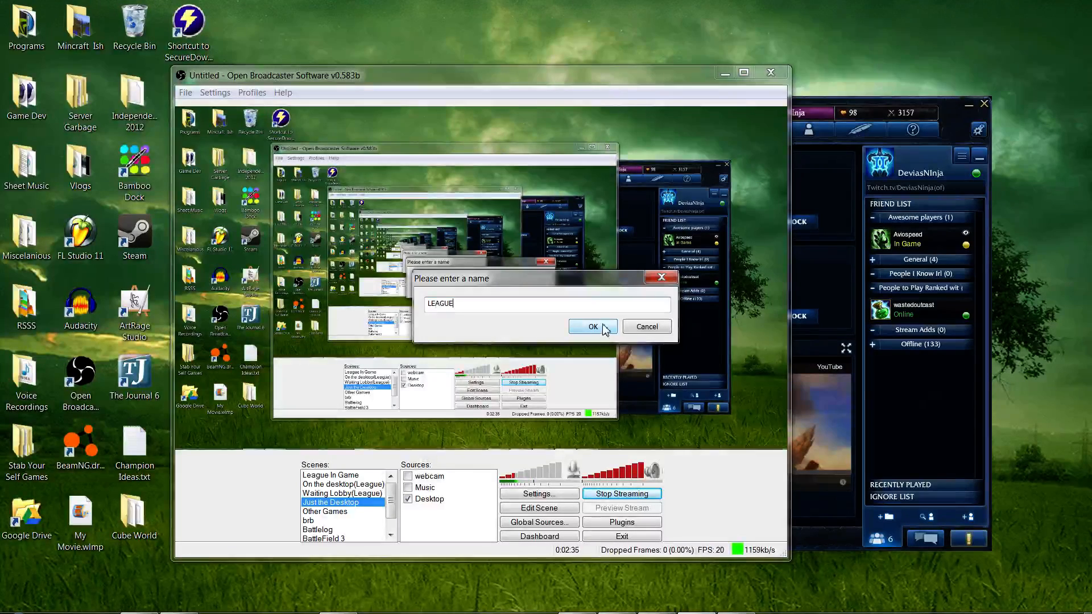
pyautogui.click(593, 326)
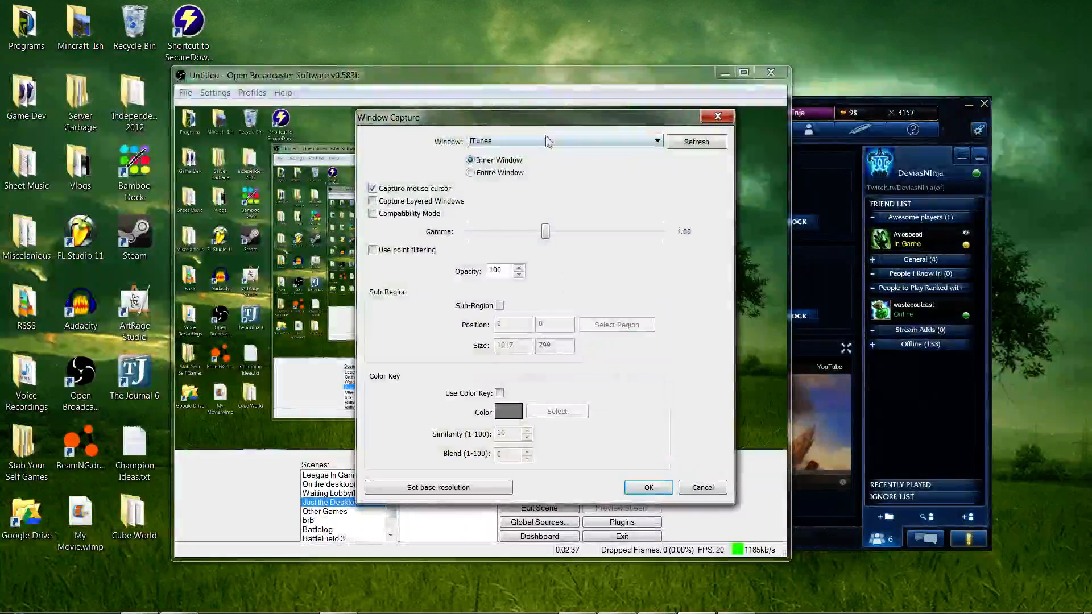
# - Set the LEAGUE source to capture the PVP.net Client inner window with Compatibility Mode enabled and accept the settings
pyautogui.click(544, 142)
pyautogui.click(489, 162)
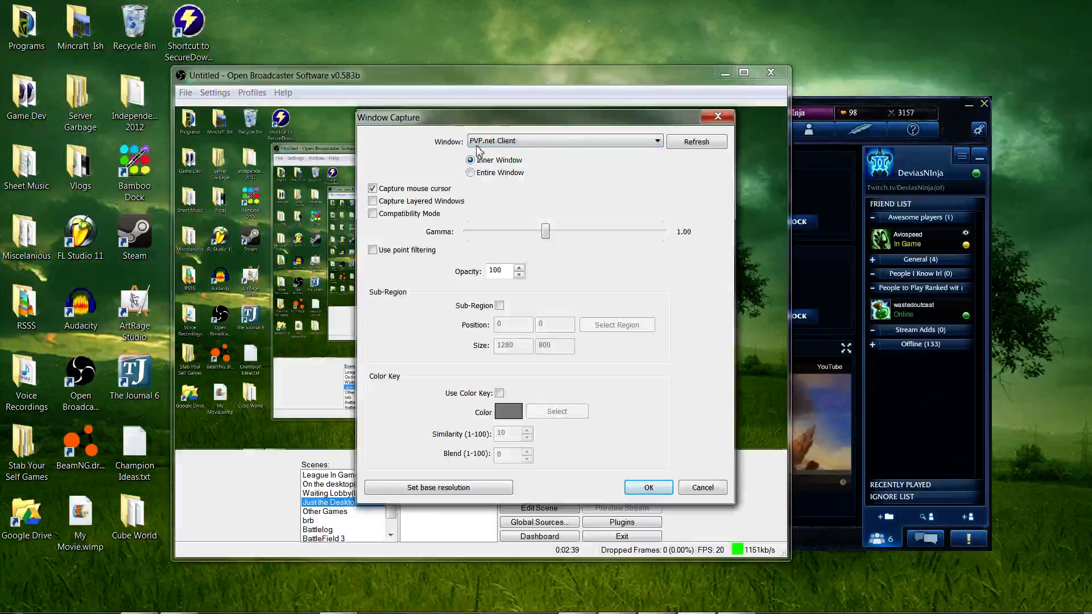
pyautogui.click(529, 145)
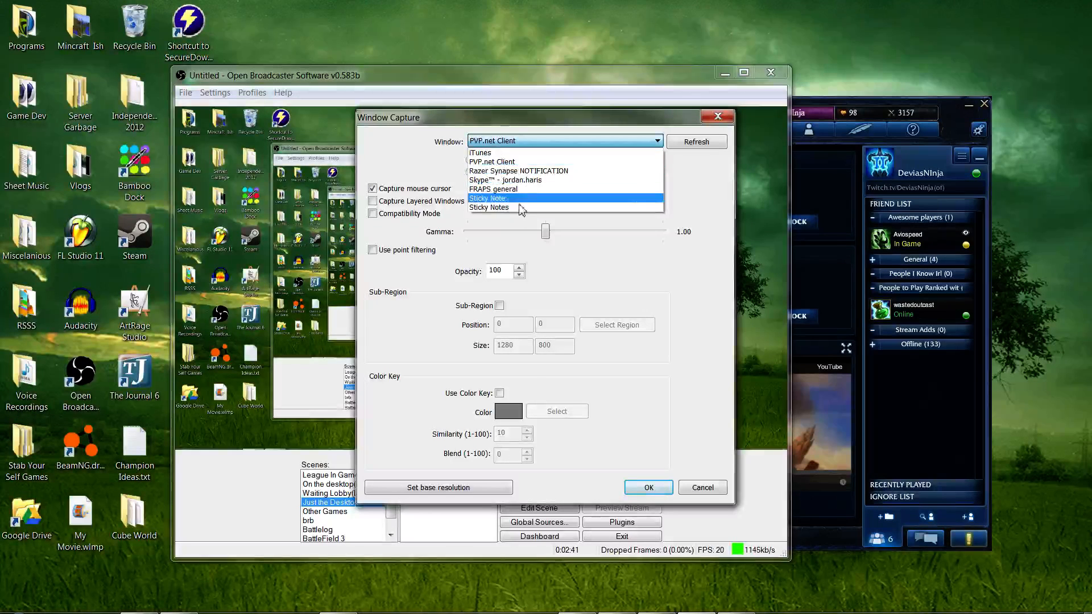
pyautogui.click(519, 162)
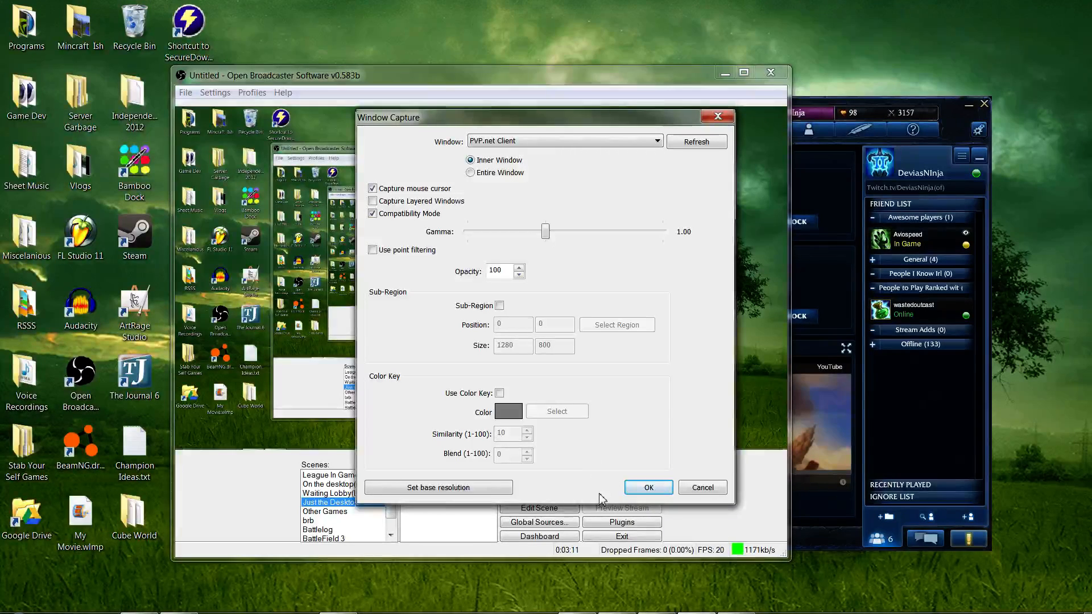
pyautogui.click(629, 484)
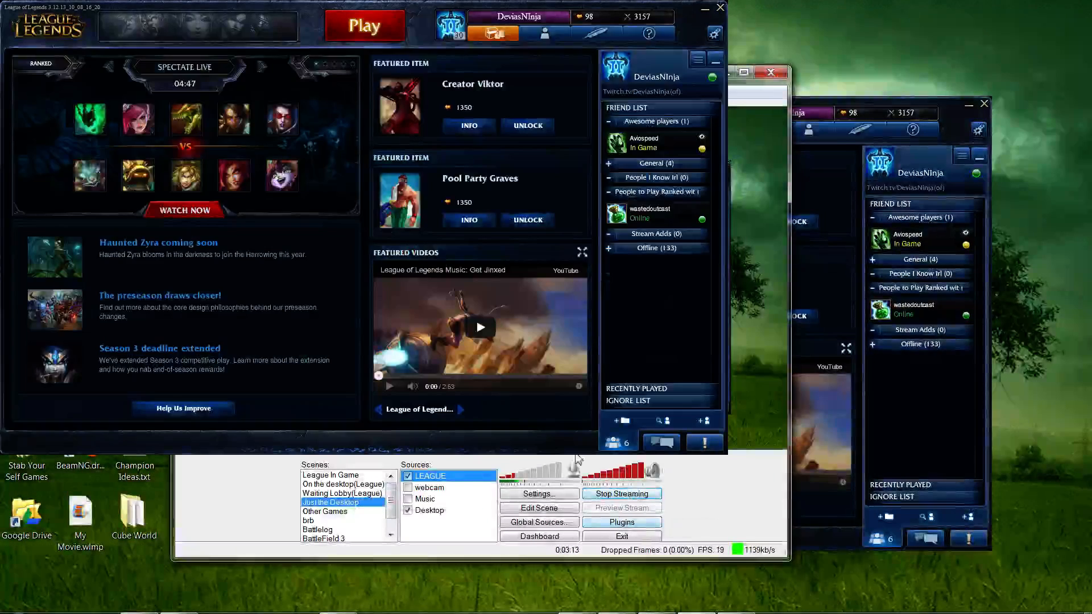
# - Turn the Desktop source and the LEAGUE source off and on again to check what each one shows
pyautogui.click(408, 510)
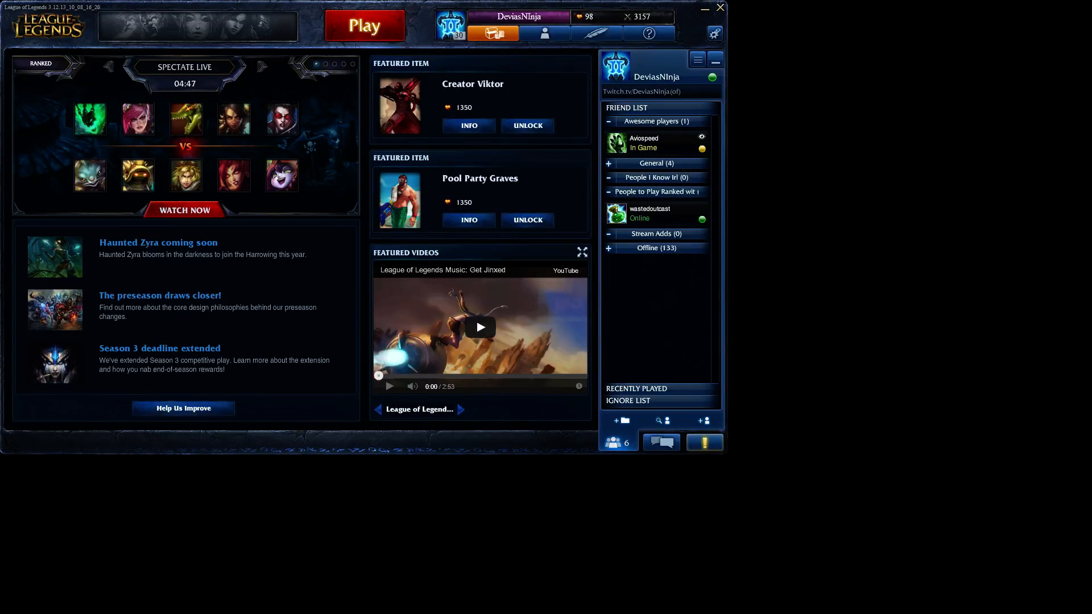
pyautogui.click(408, 509)
pyautogui.click(408, 476)
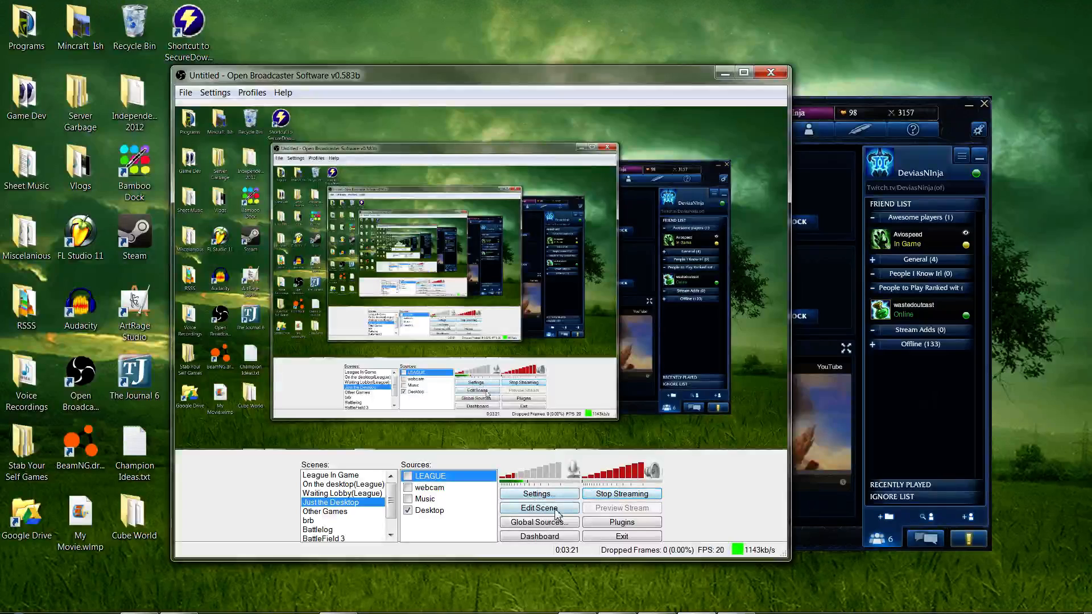
pyautogui.click(407, 476)
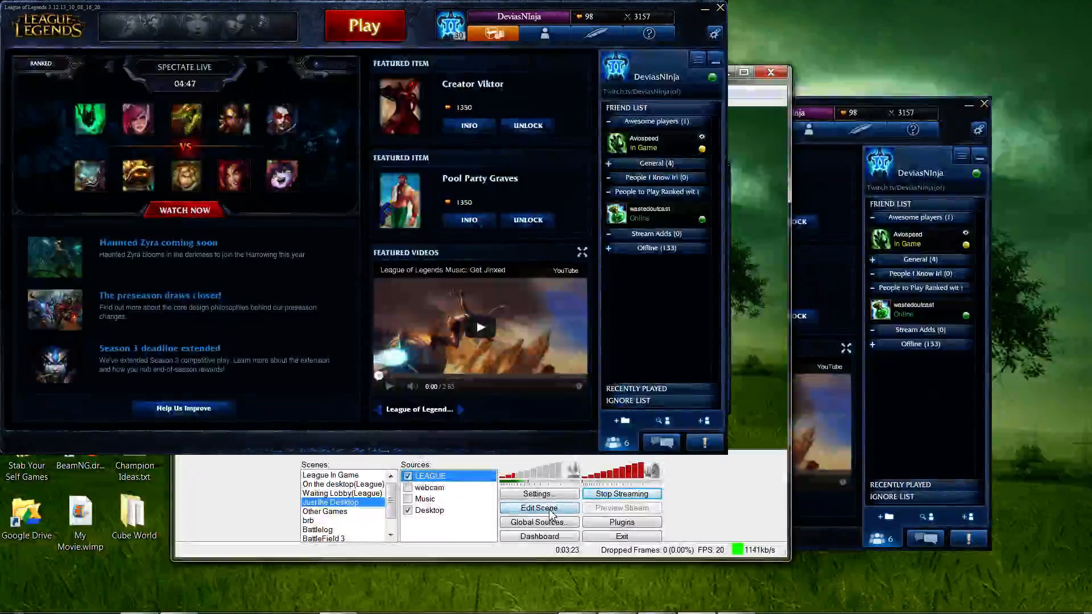
# - Edit the scene to enlarge the LEAGUE capture to nearly the full frame height and shift it slightly to the right
pyautogui.click(550, 513)
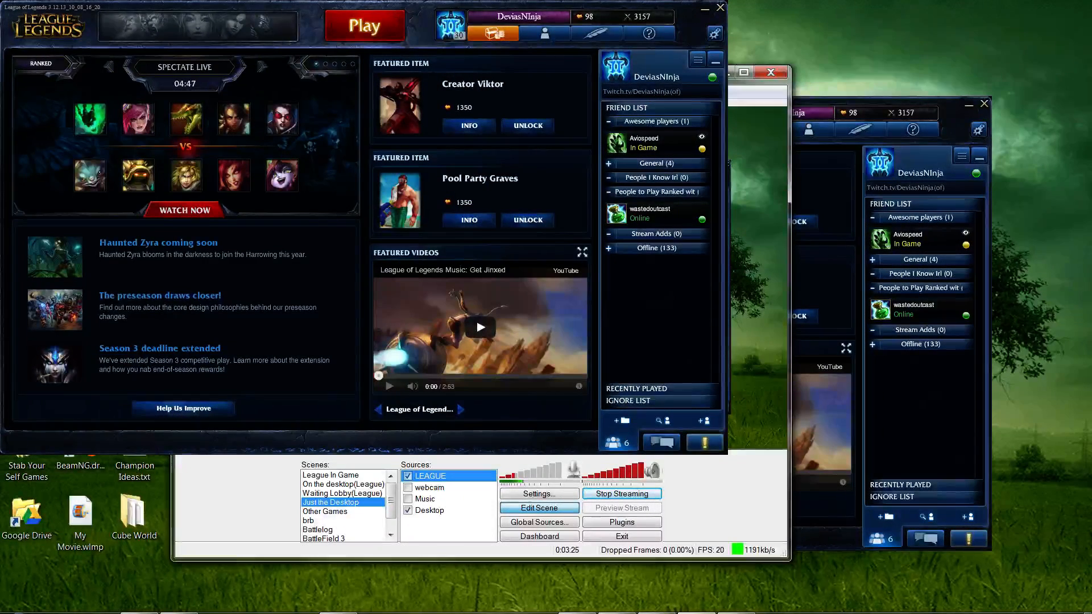
pyautogui.moveTo(376, 228)
pyautogui.mouseDown()
pyautogui.moveTo(581, 321)
pyautogui.moveTo(387, 241)
pyautogui.moveTo(366, 217)
pyautogui.mouseUp()
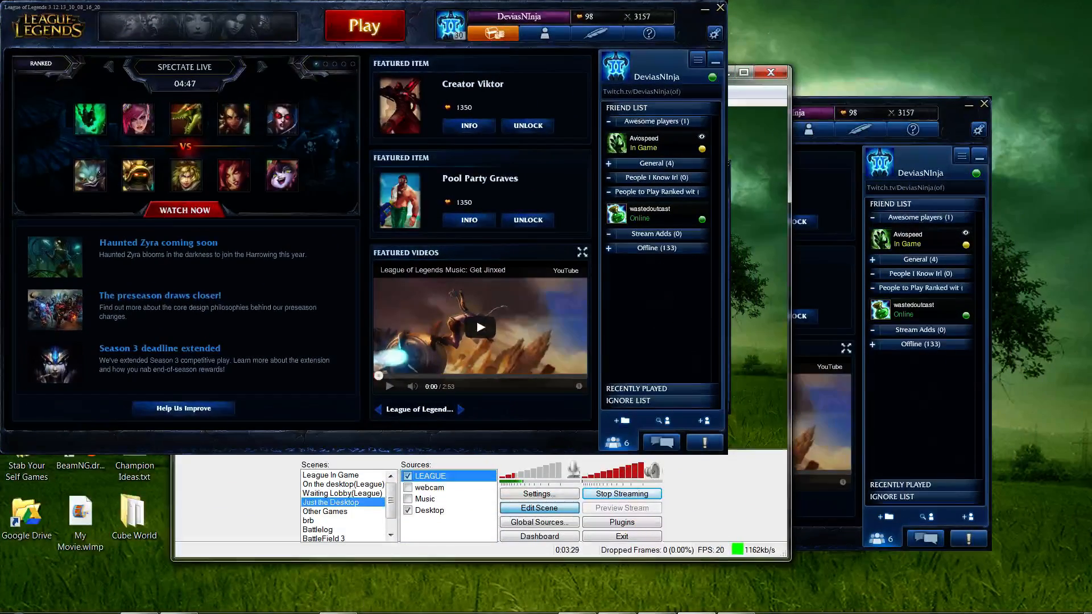
pyautogui.moveTo(582, 360); pyautogui.dragTo(726, 448)
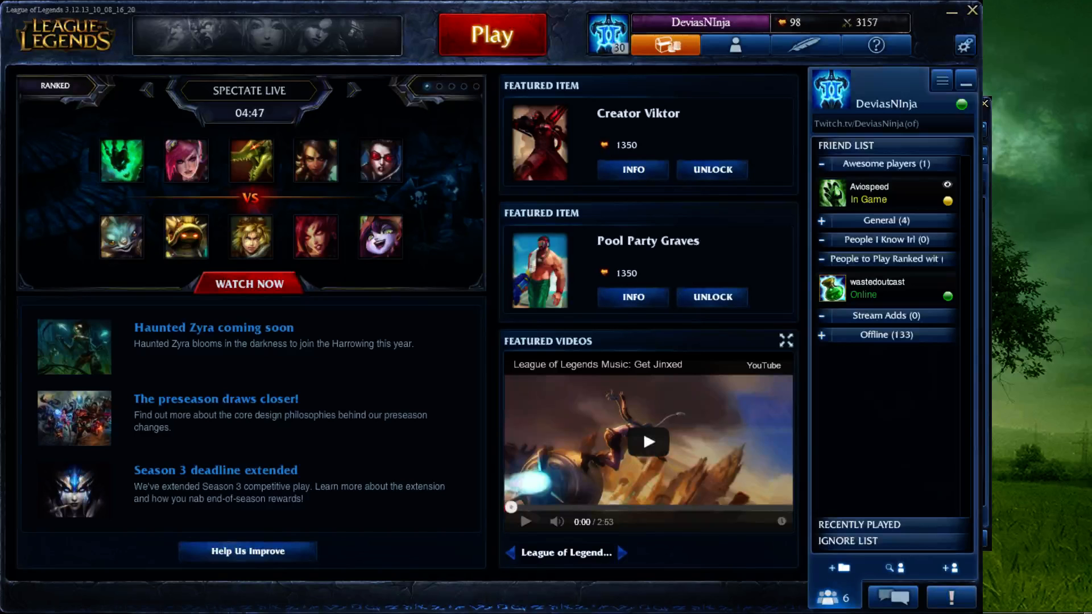
pyautogui.moveTo(421, 8); pyautogui.dragTo(484, 8)
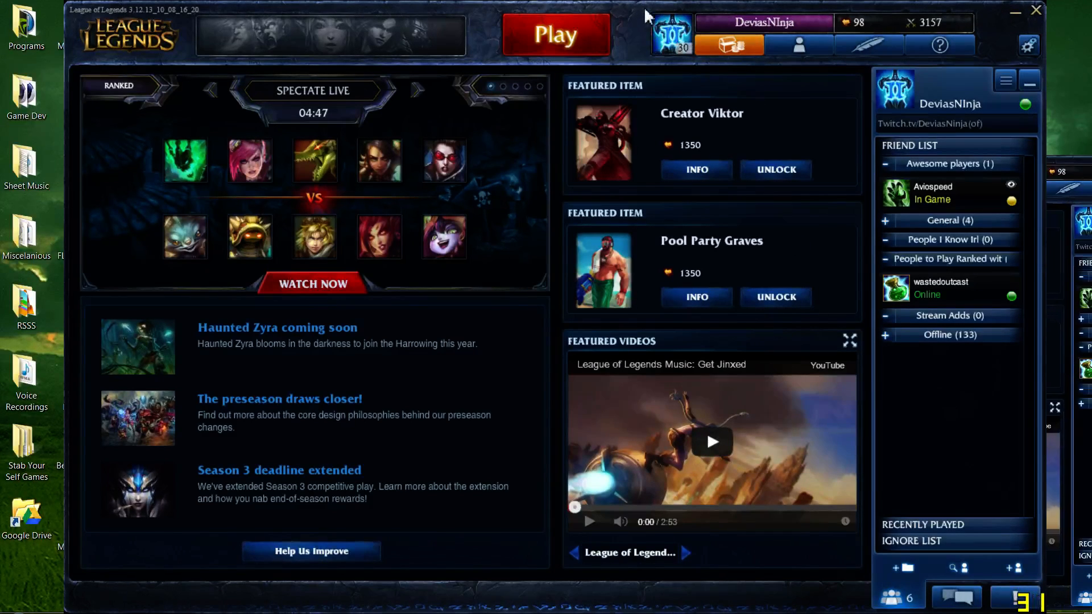
# - Open the game mode selection in the League of Legends client
pyautogui.click(580, 45)
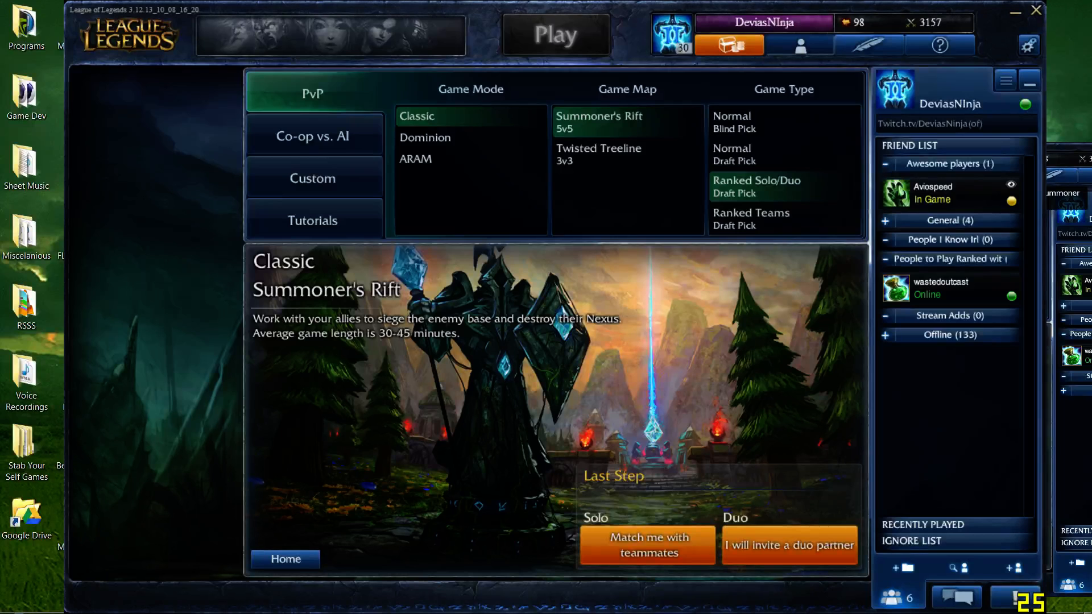
# - Open the summoner profile in the League of Legends client, and turn the Desktop source on and the LEAGUE source off
pyautogui.click(800, 45)
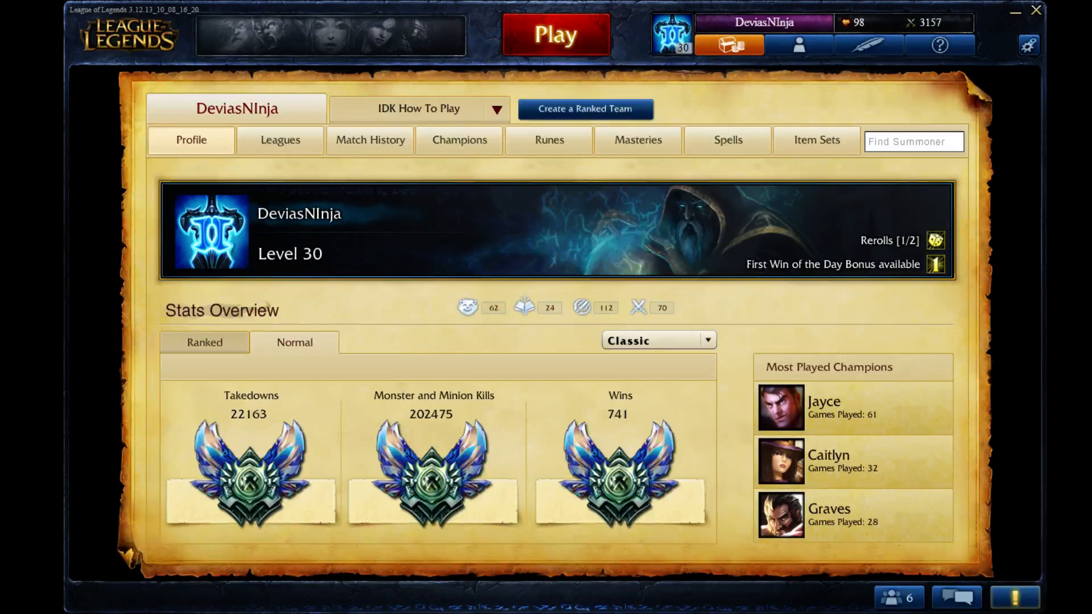
pyautogui.click(407, 510)
pyautogui.click(407, 475)
# - Remove the LEAGUE source from the Just the Desktop scene and confirm the deletion
pyautogui.rightClick(436, 476)
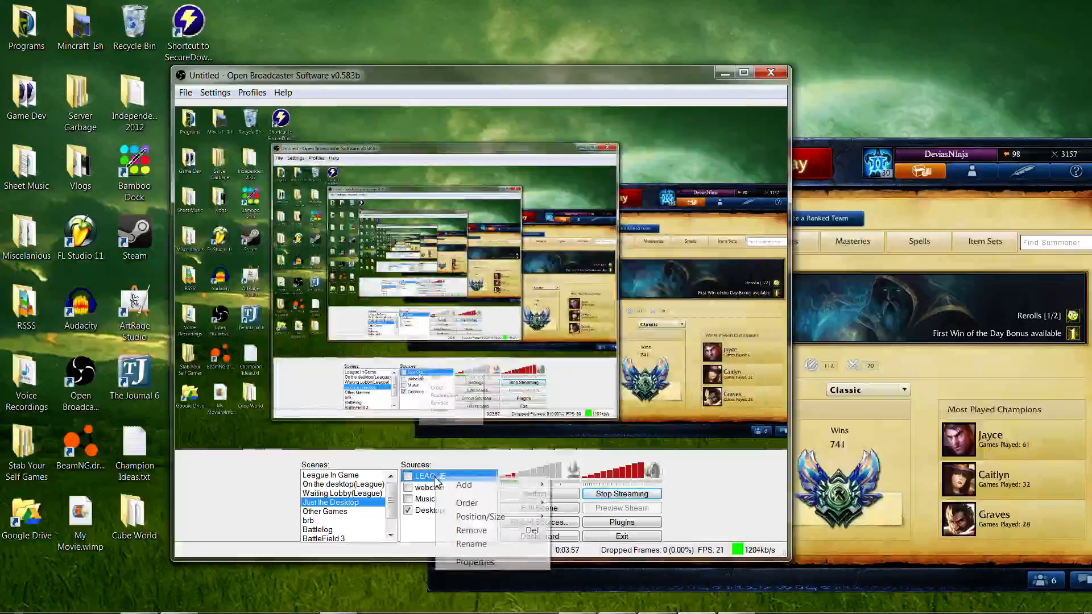
pyautogui.click(511, 531)
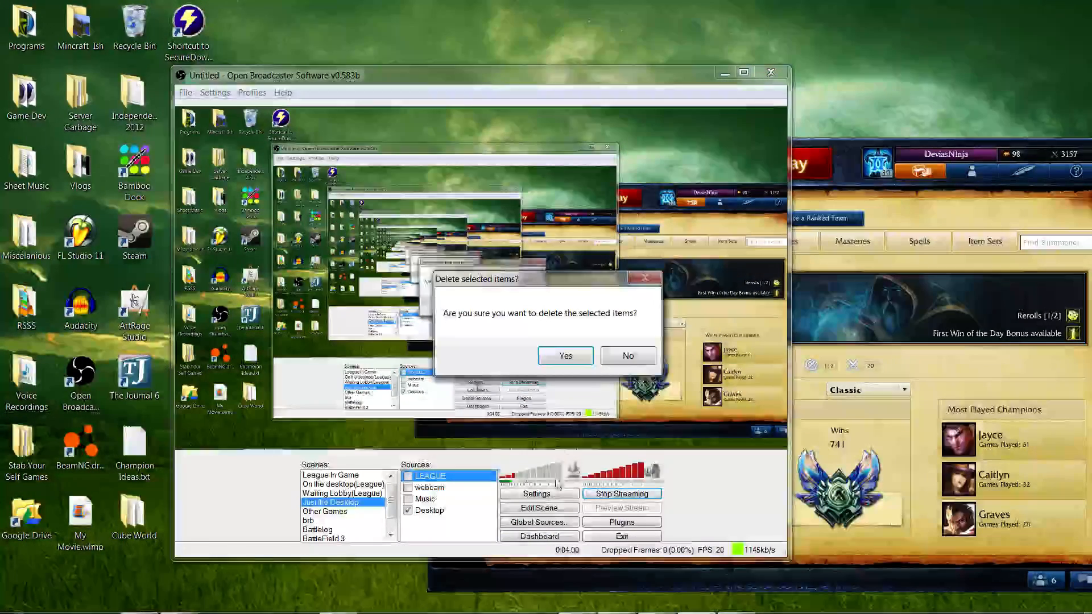
pyautogui.click(564, 353)
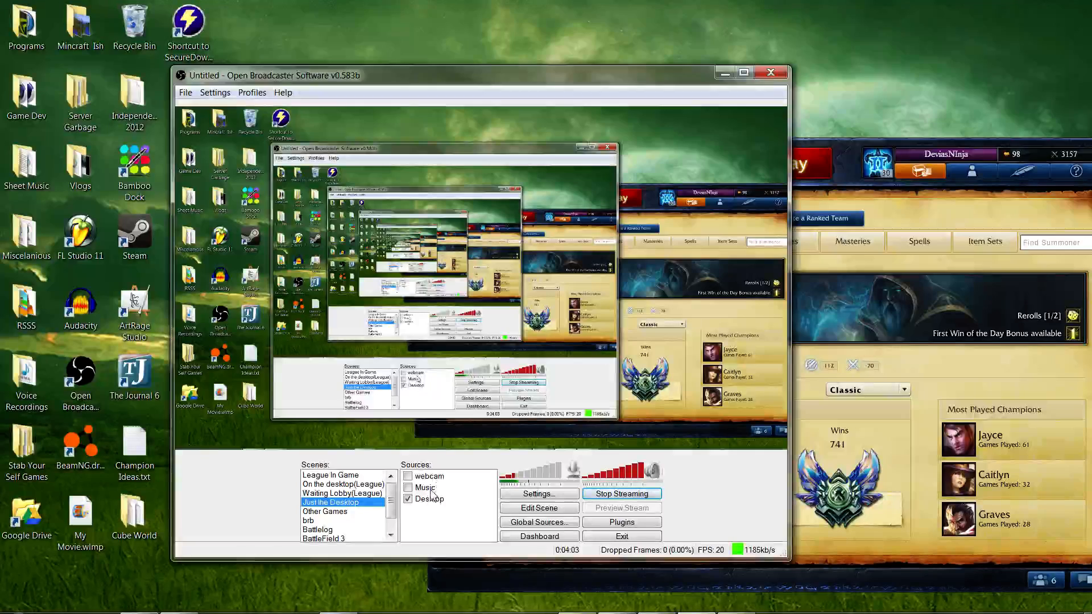
# - Add a Window Capture source named LeaGUE that captures the inner window of PVP.net Client
pyautogui.rightClick(433, 503)
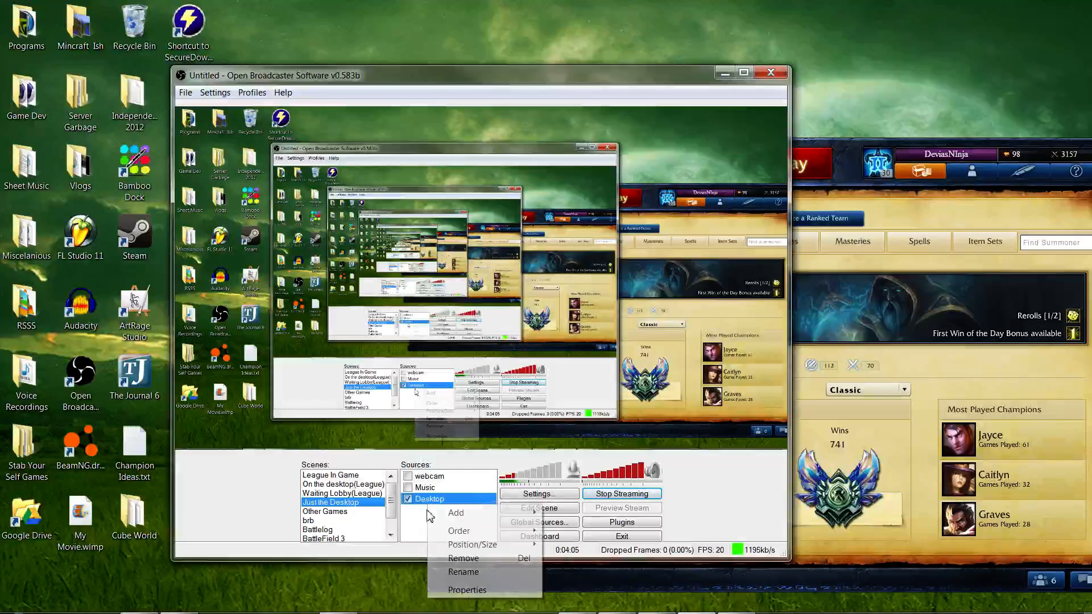
pyautogui.moveTo(489, 515)
pyautogui.click(591, 512)
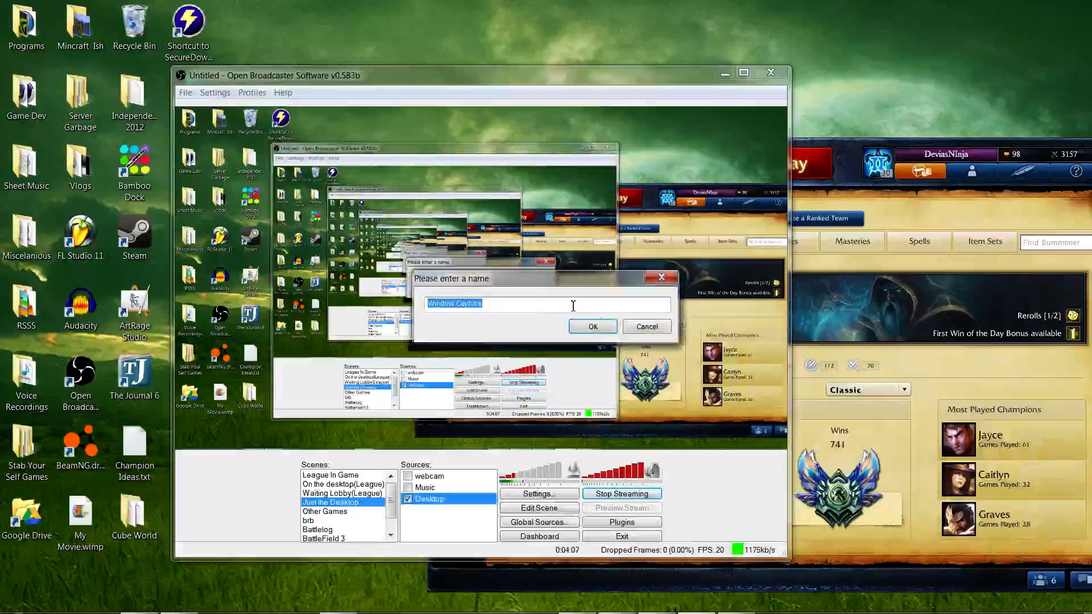
pyautogui.write('League')
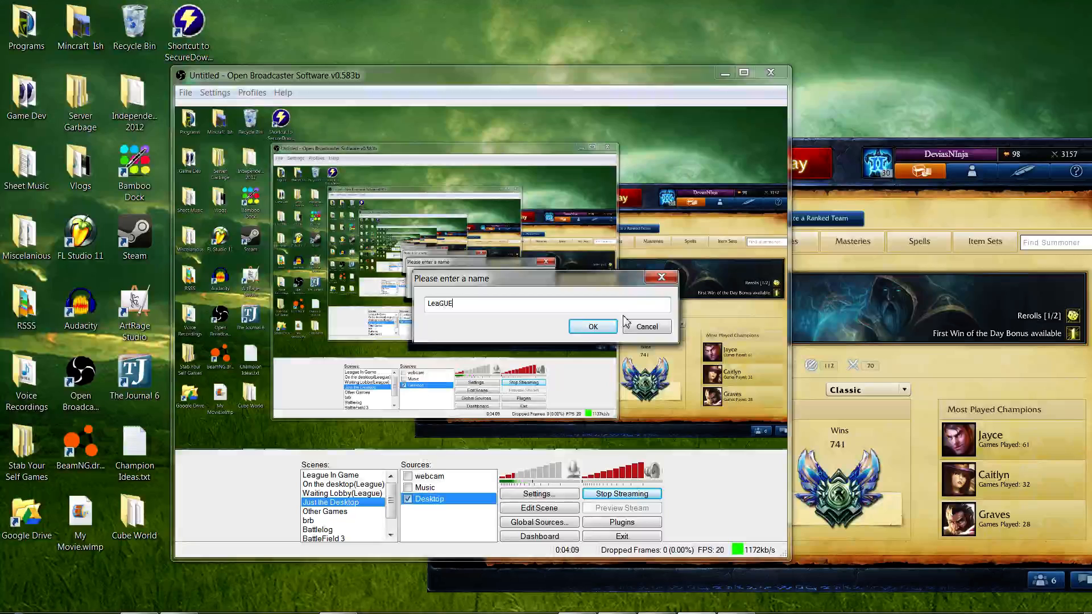
pyautogui.click(607, 327)
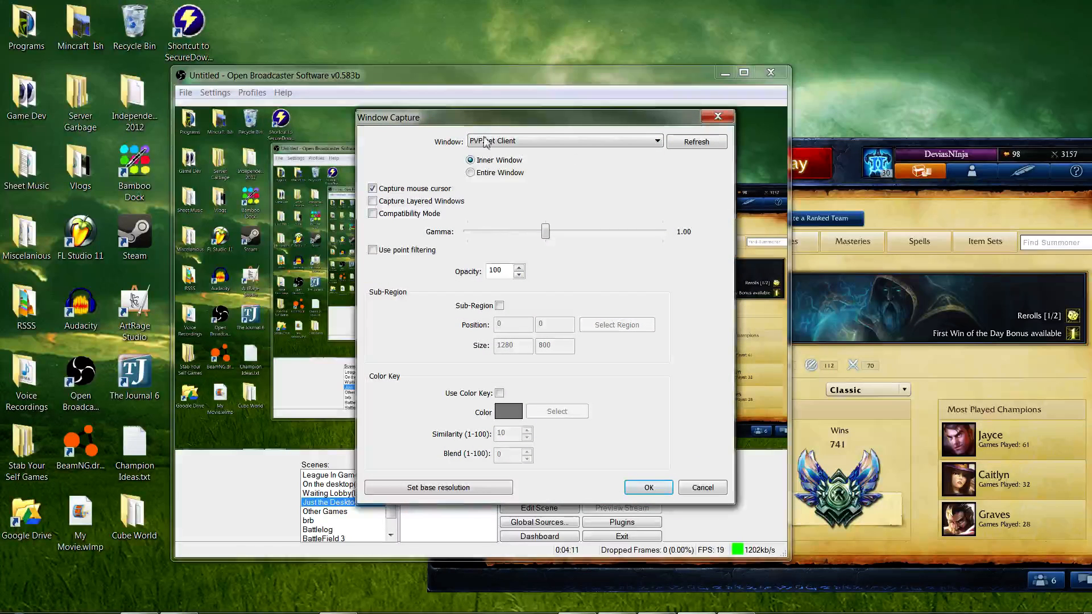
pyautogui.click(650, 488)
# - Send the webcam source to the bottom of the source order in the Just the Desktop scene
pyautogui.rightClick(465, 487)
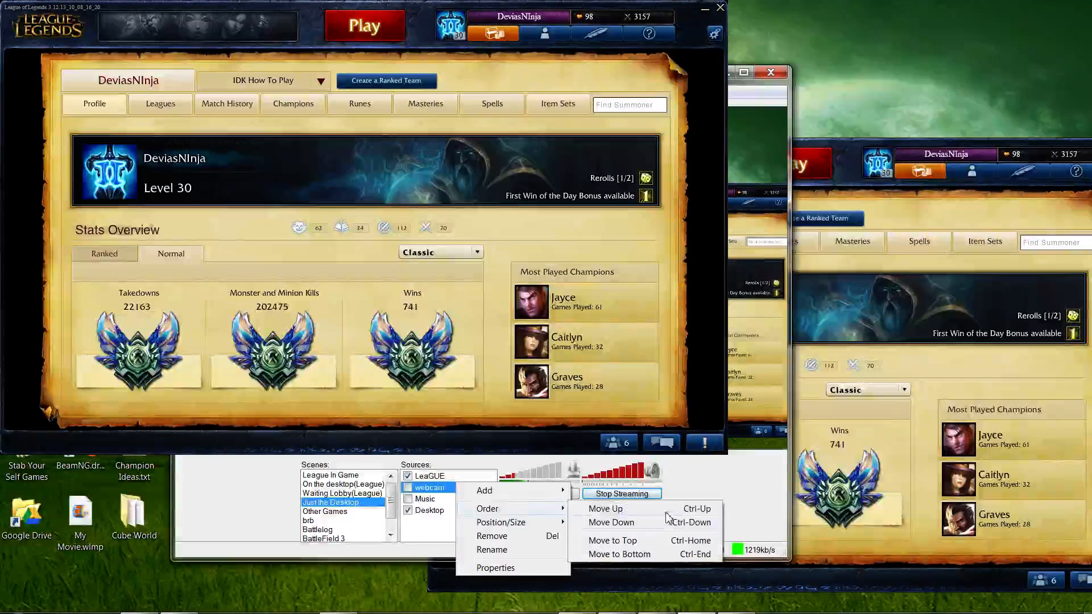
pyautogui.click(644, 554)
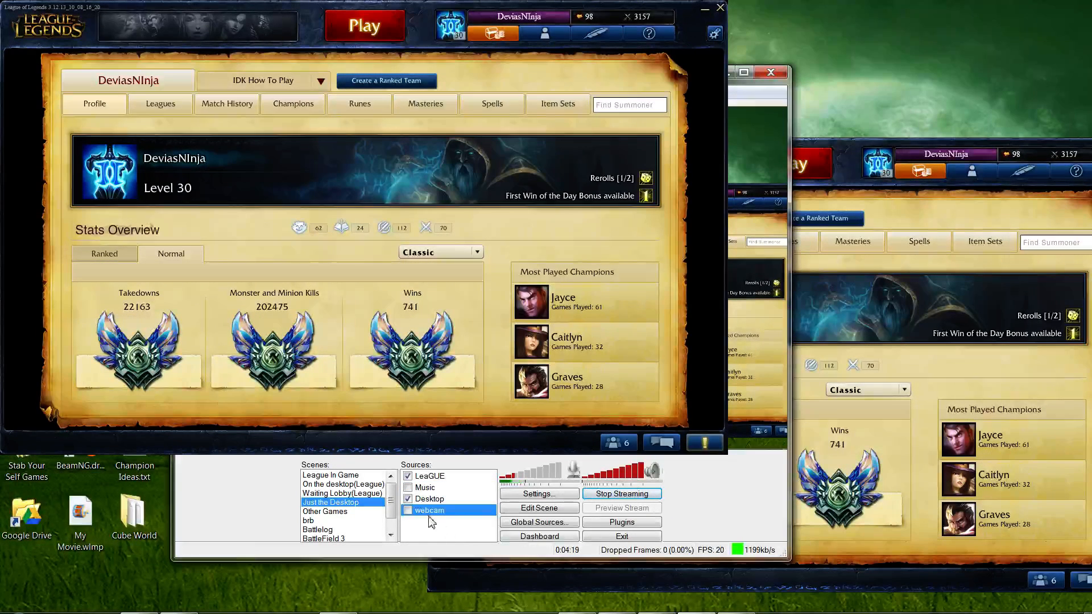
pyautogui.rightClick(446, 514)
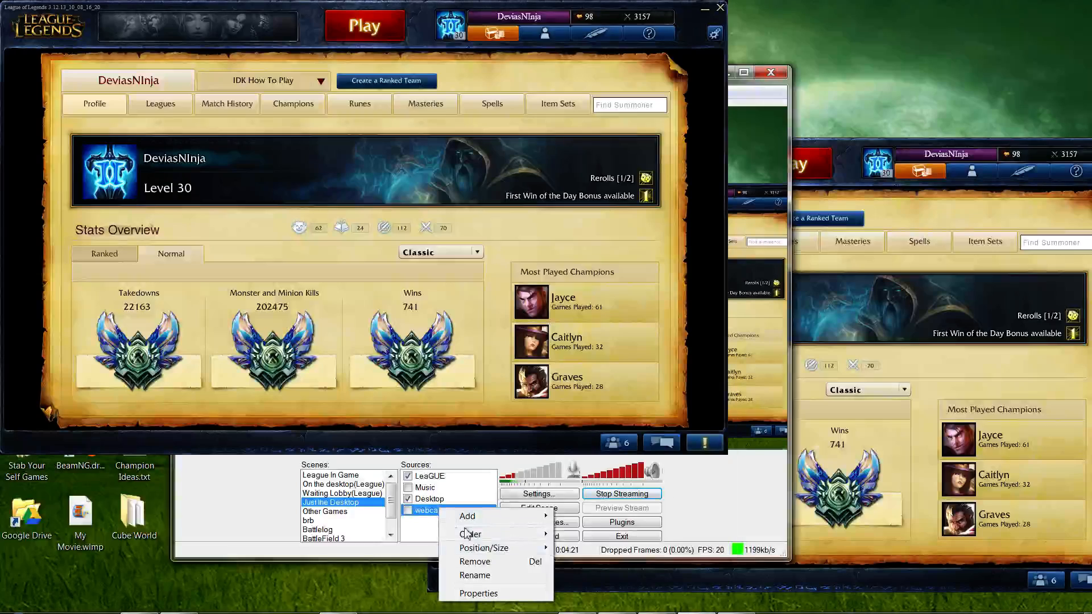
# - Send the LeaGUE source to the bottom of the source order, beneath Desktop and webcam
pyautogui.rightClick(451, 482)
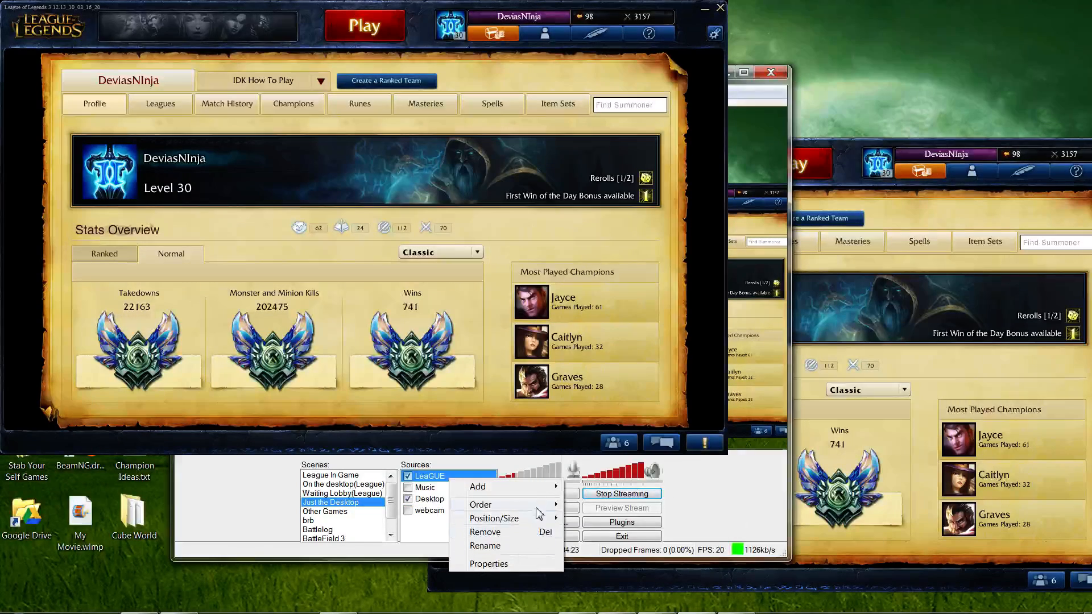
pyautogui.moveTo(500, 505)
pyautogui.click(641, 550)
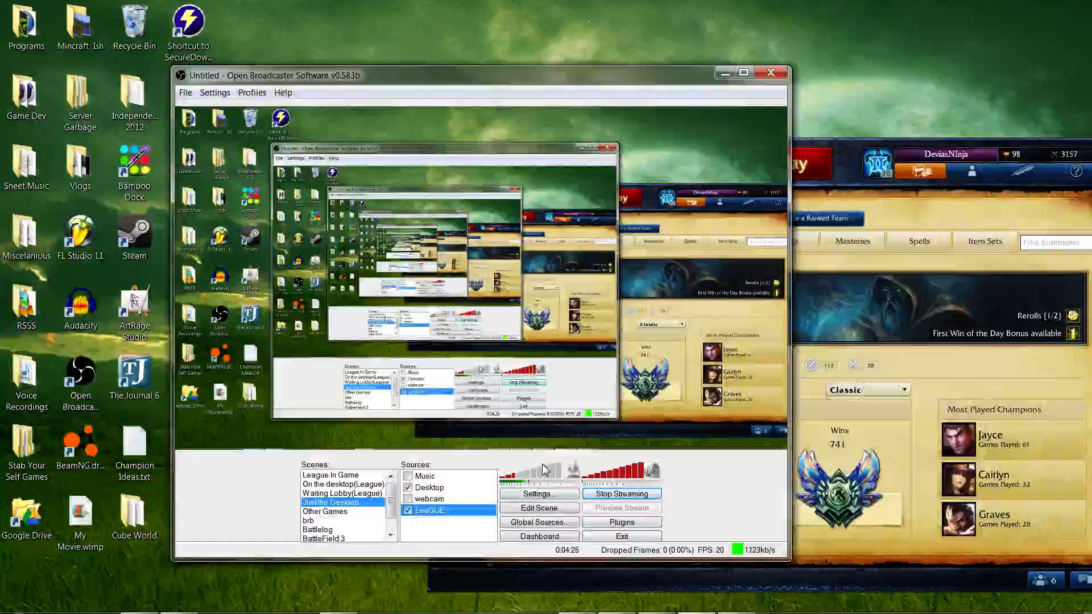
# - Move the League of Legends client window off the captured desktop
pyautogui.moveTo(902, 150); pyautogui.dragTo(0, 62)
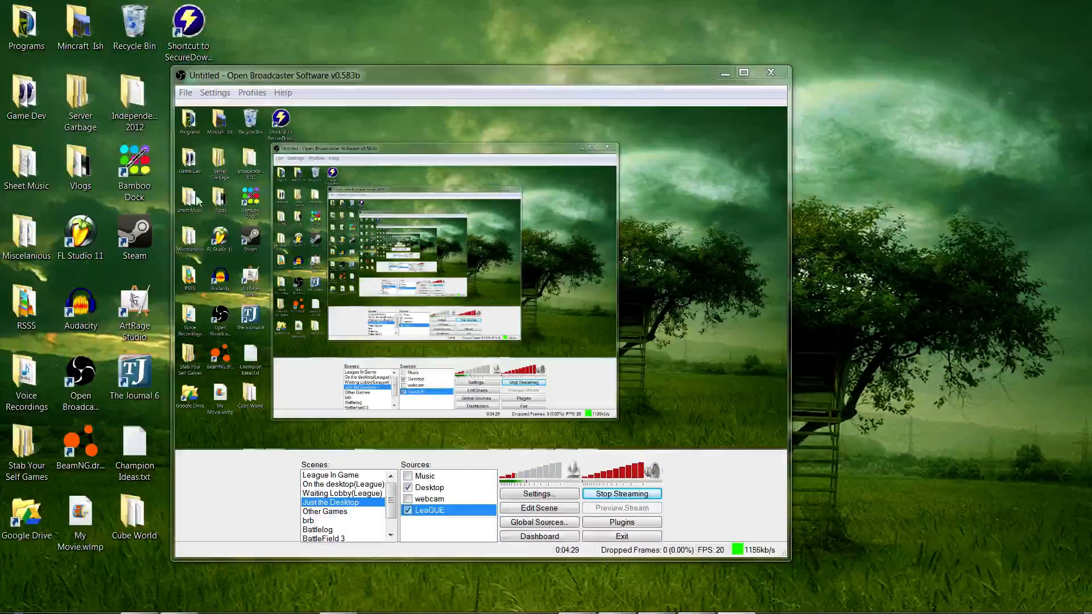
# - Bring the LeaGUE source to the top of the source order so it overlays the Desktop source
pyautogui.rightClick(435, 513)
pyautogui.moveTo(503, 542)
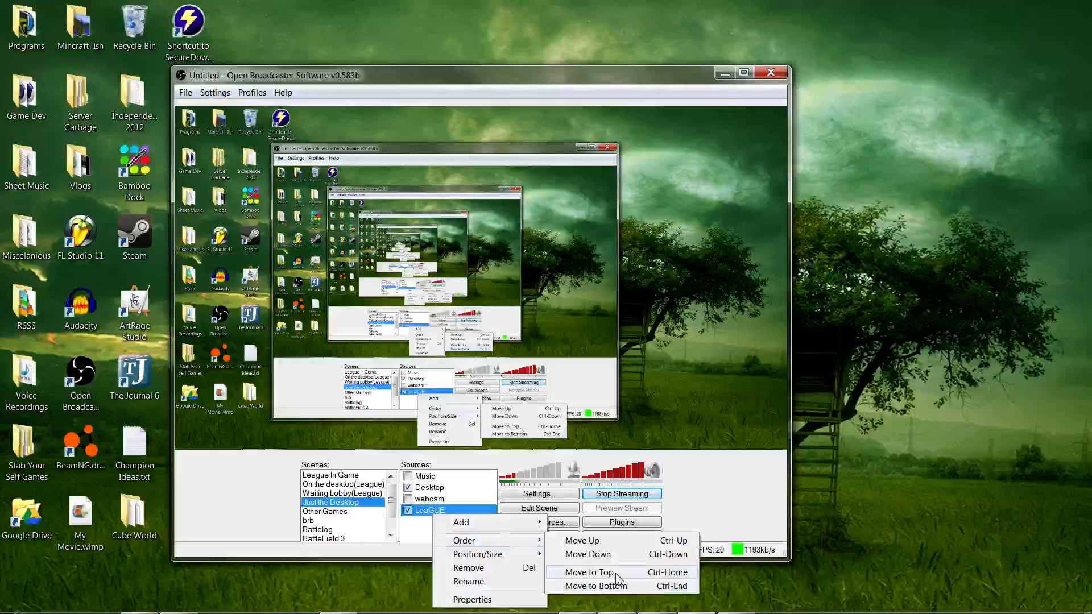
pyautogui.click(586, 572)
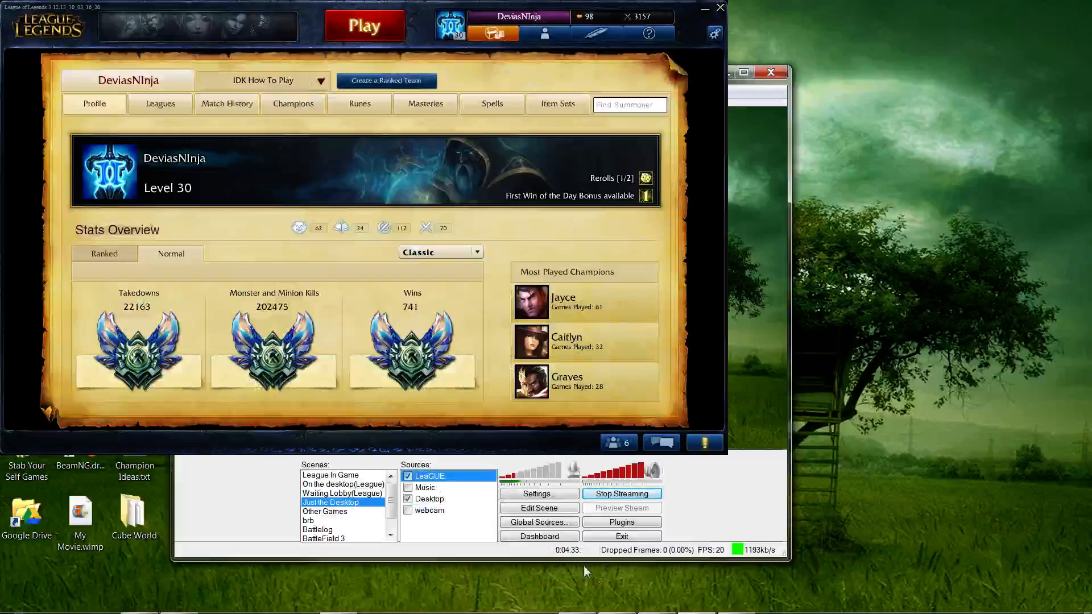
# - Remove the LeaGUE window capture source from the scene and confirm the deletion
pyautogui.rightClick(432, 476)
pyautogui.click(467, 529)
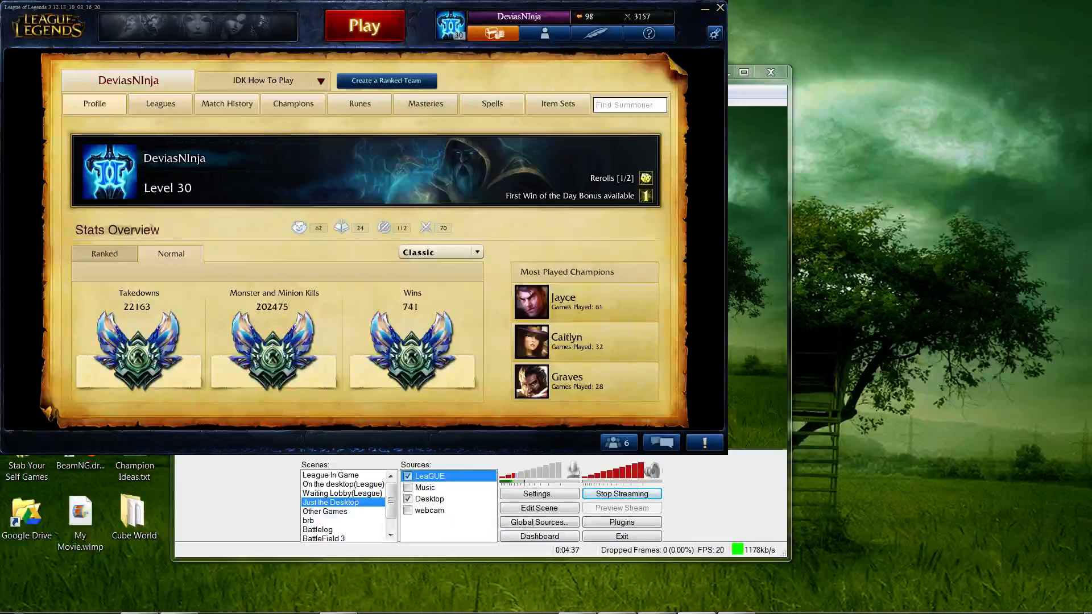
pyautogui.click(577, 362)
# - Review the source types that can be added to the scene, from Window Capture to Game Capture
pyautogui.rightClick(422, 523)
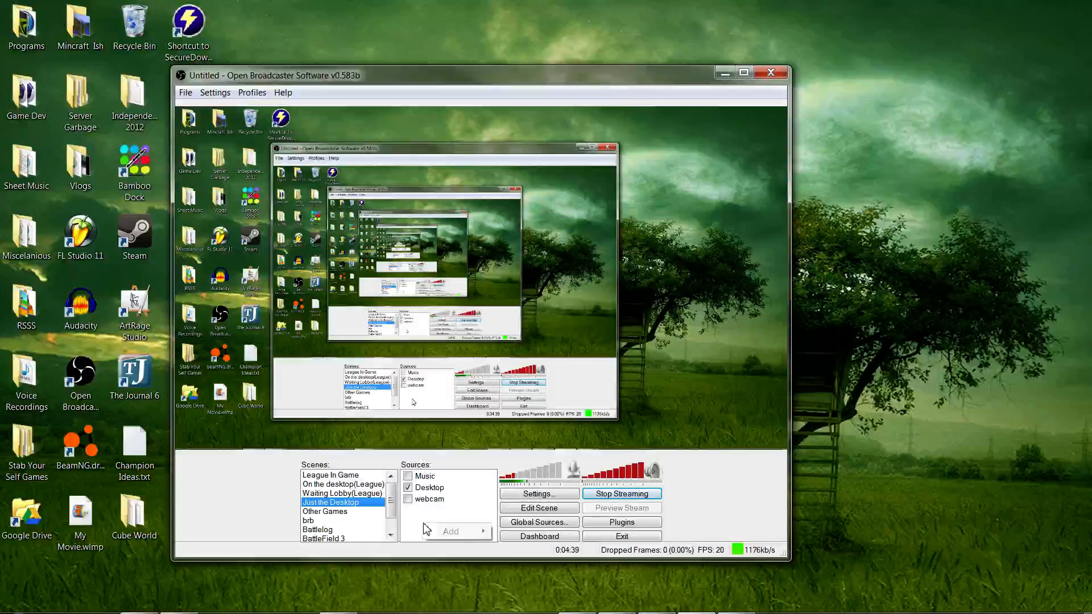
pyautogui.moveTo(470, 537)
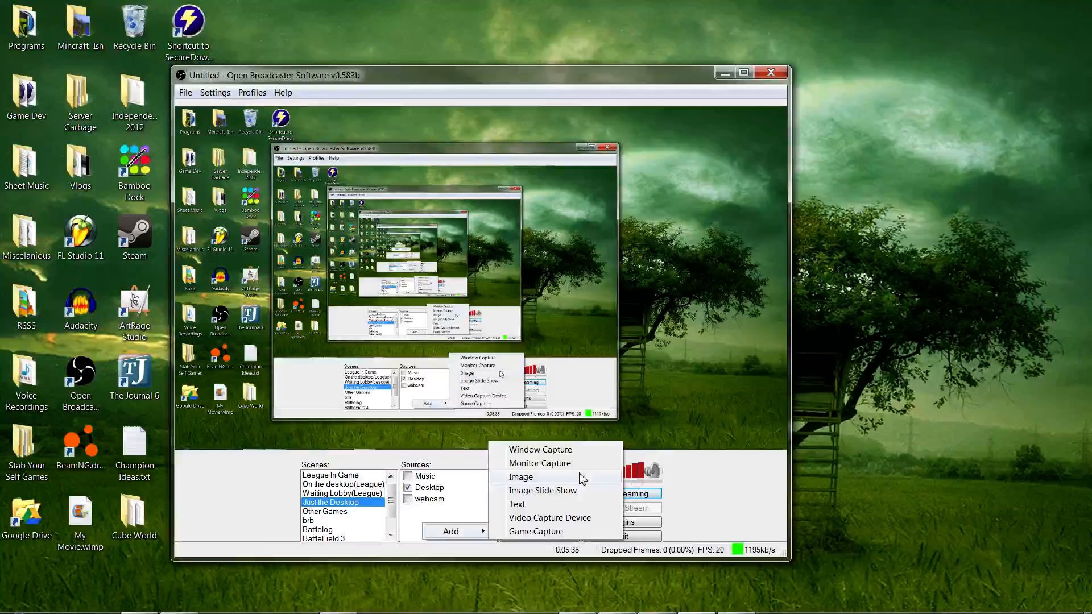
pyautogui.click(391, 497)
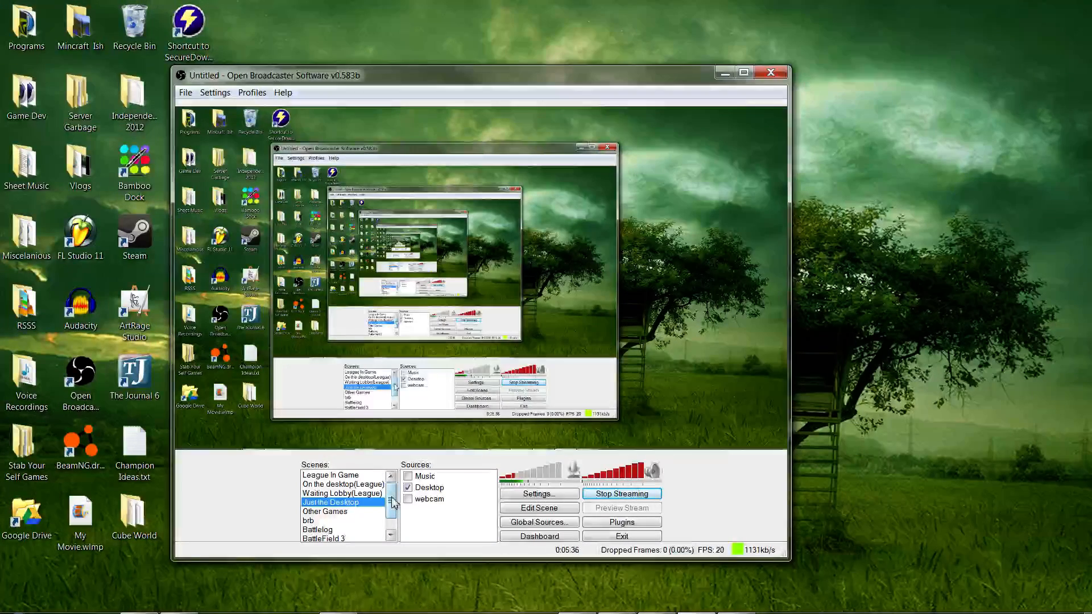
# - Preview the League In Game scene with its overlay and webcam, and return to the Just the Desktop scene
pyautogui.click(356, 477)
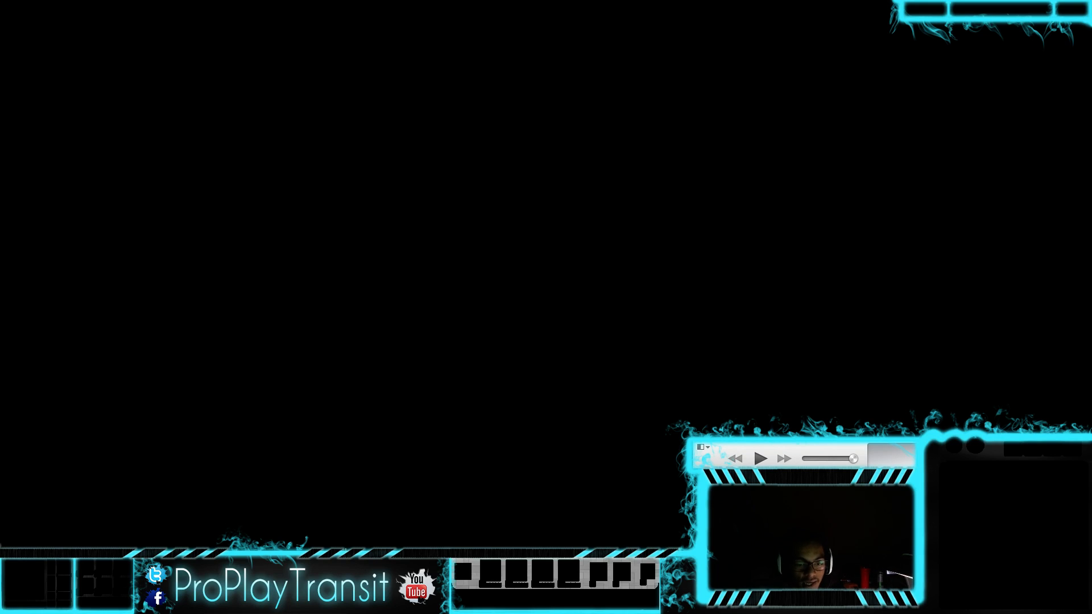
pyautogui.click(353, 503)
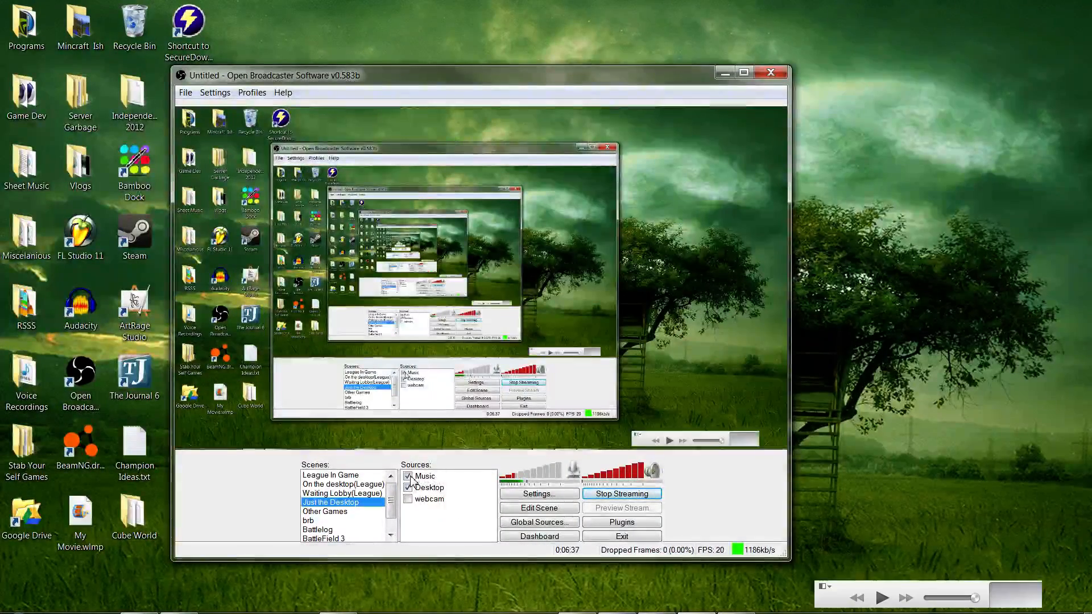
# - Bring the iTunes window onto the captured desktop and switch it to MiniPlayer mode
pyautogui.moveTo(2, 180); pyautogui.dragTo(881, 120)
pyautogui.click(495, 106)
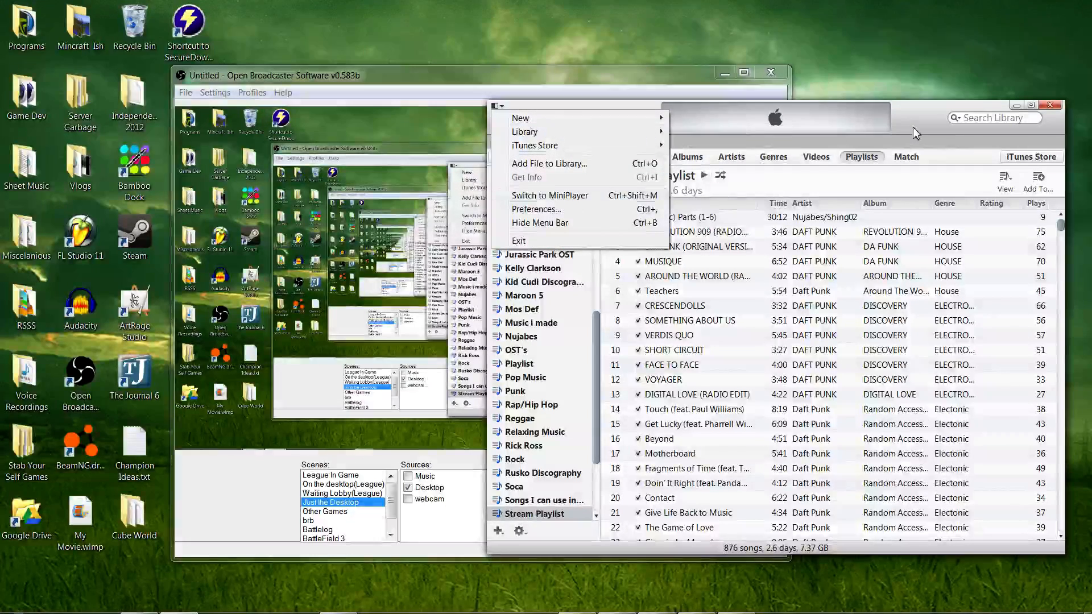
pyautogui.click(530, 110)
pyautogui.click(495, 105)
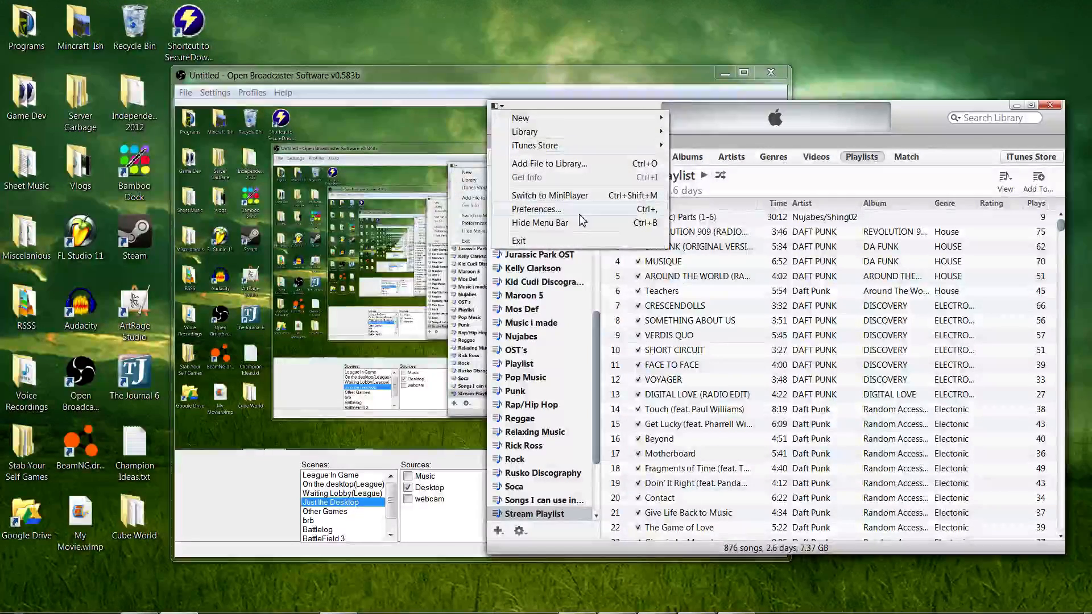
pyautogui.click(592, 197)
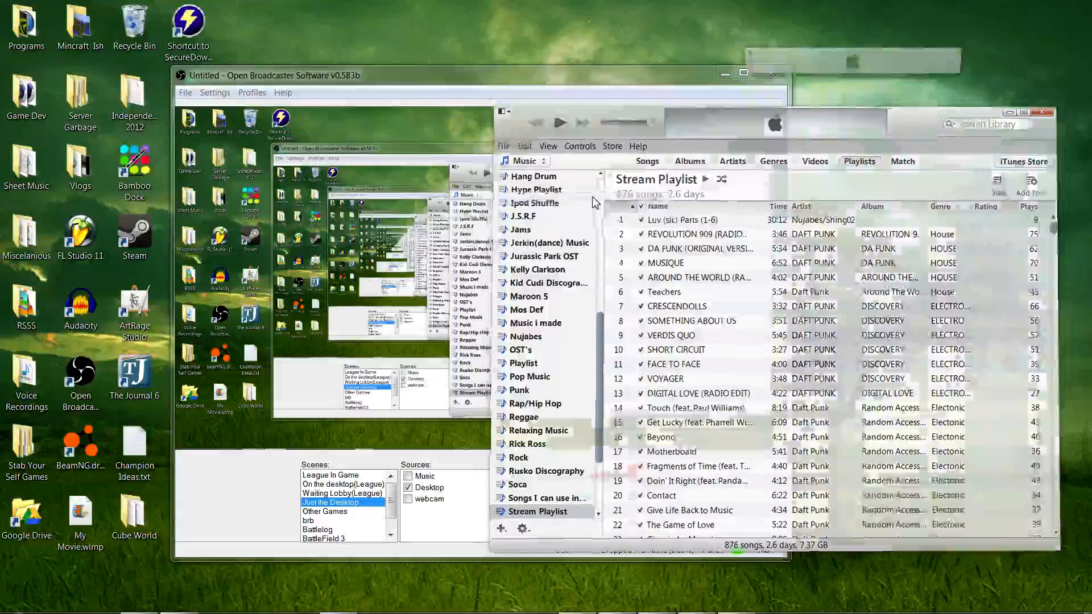
# - Place the iTunes MiniPlayer in the desktop's upper-right corner and start playing a song in it
pyautogui.moveTo(927, 63); pyautogui.dragTo(988, 40)
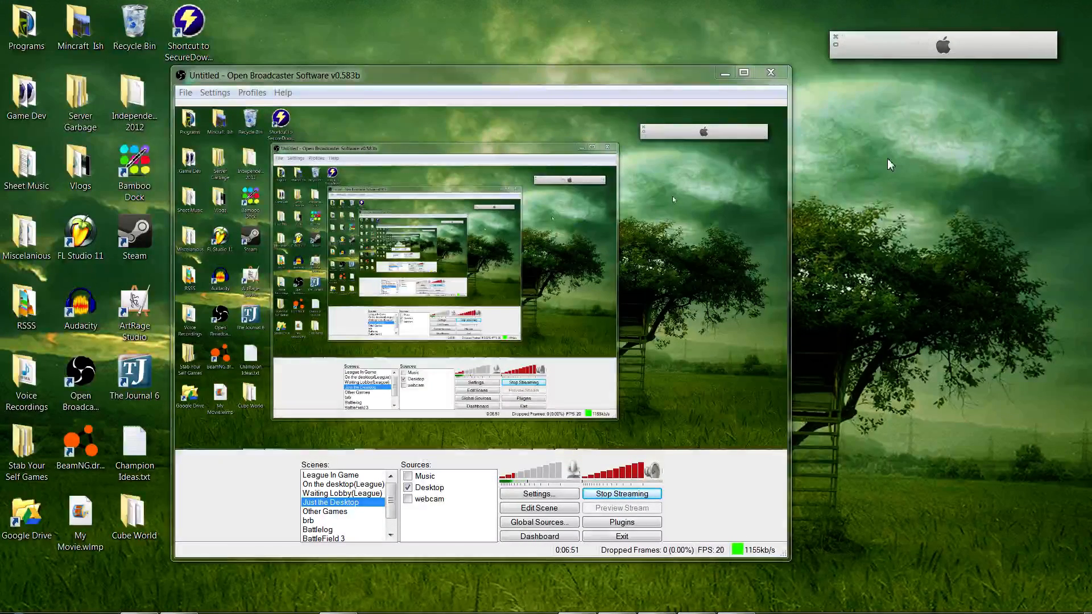
pyautogui.click(942, 43)
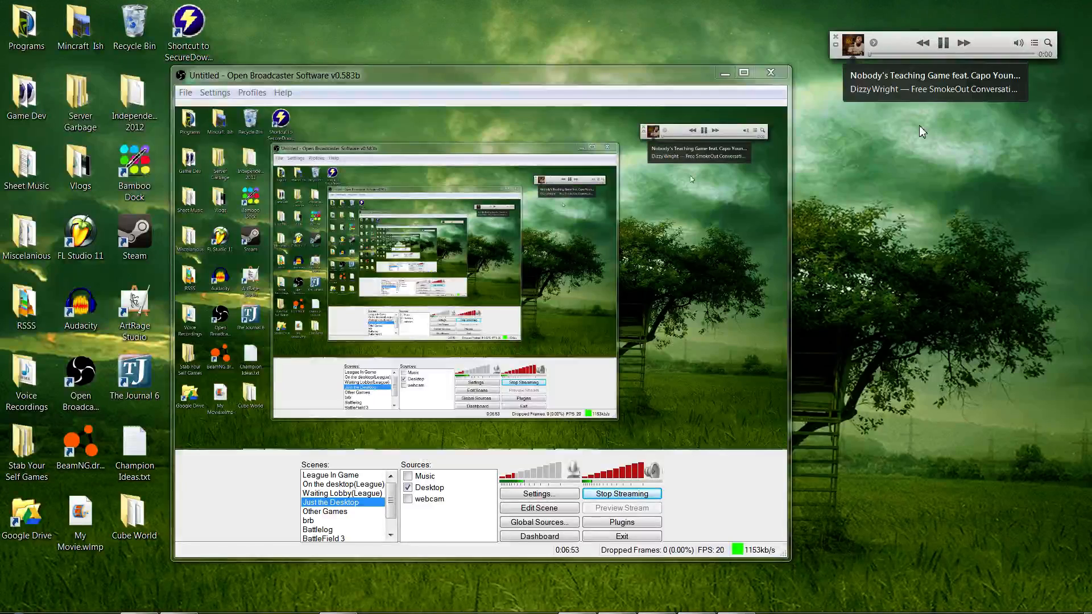
pyautogui.click(1020, 44)
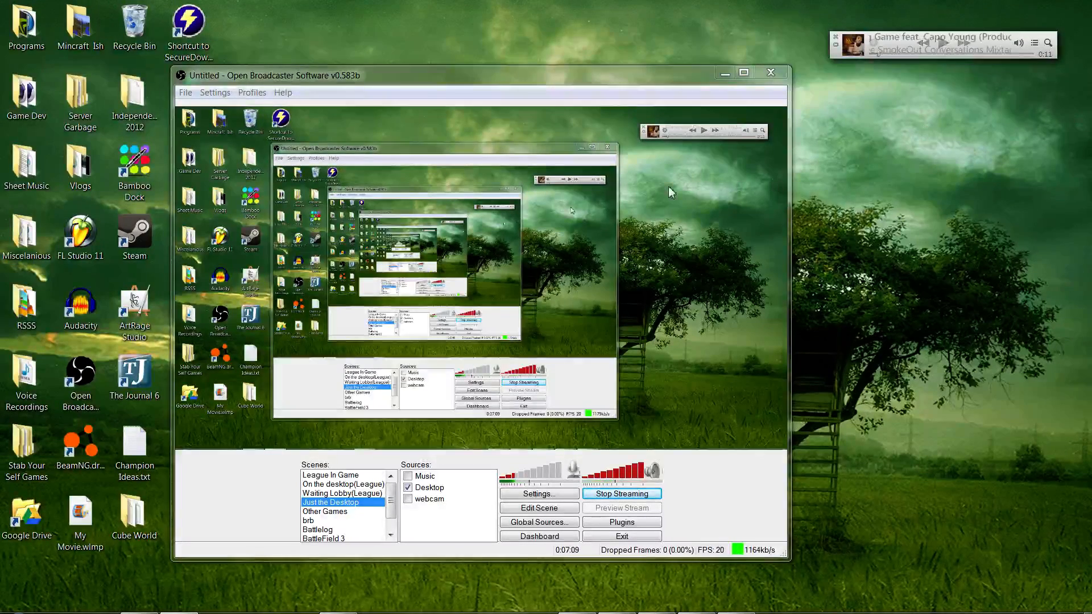
pyautogui.click(407, 477)
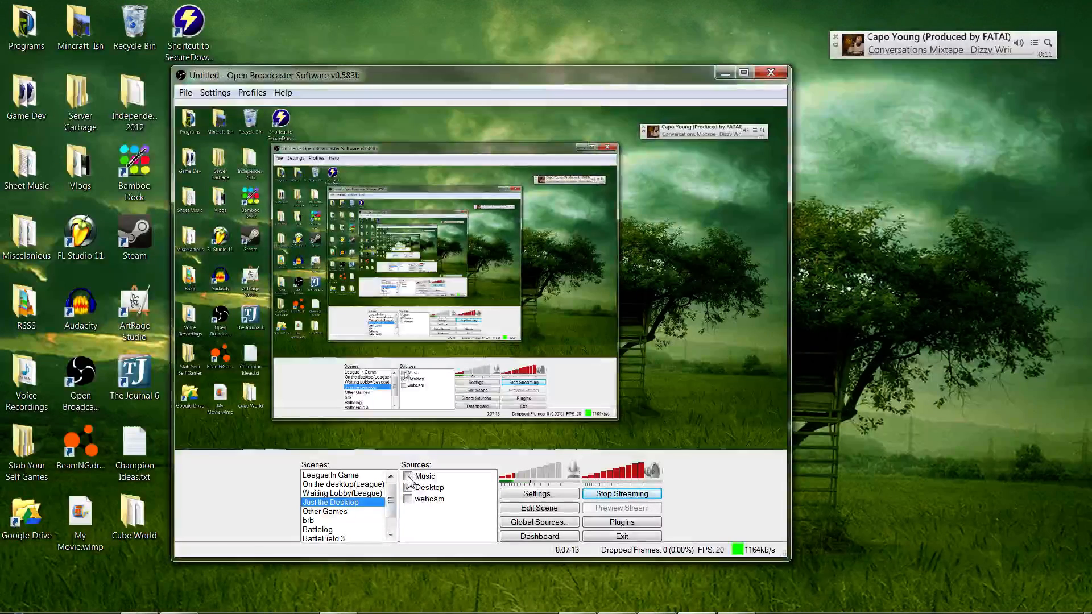
pyautogui.click(407, 476)
pyautogui.rightClick(438, 524)
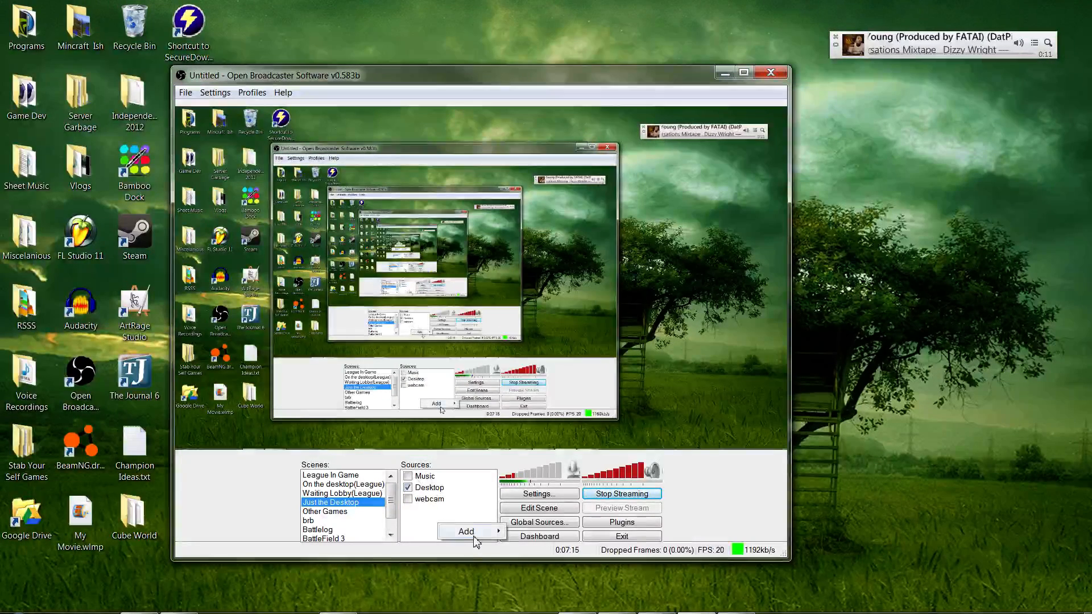
pyautogui.moveTo(491, 531)
pyautogui.click(588, 452)
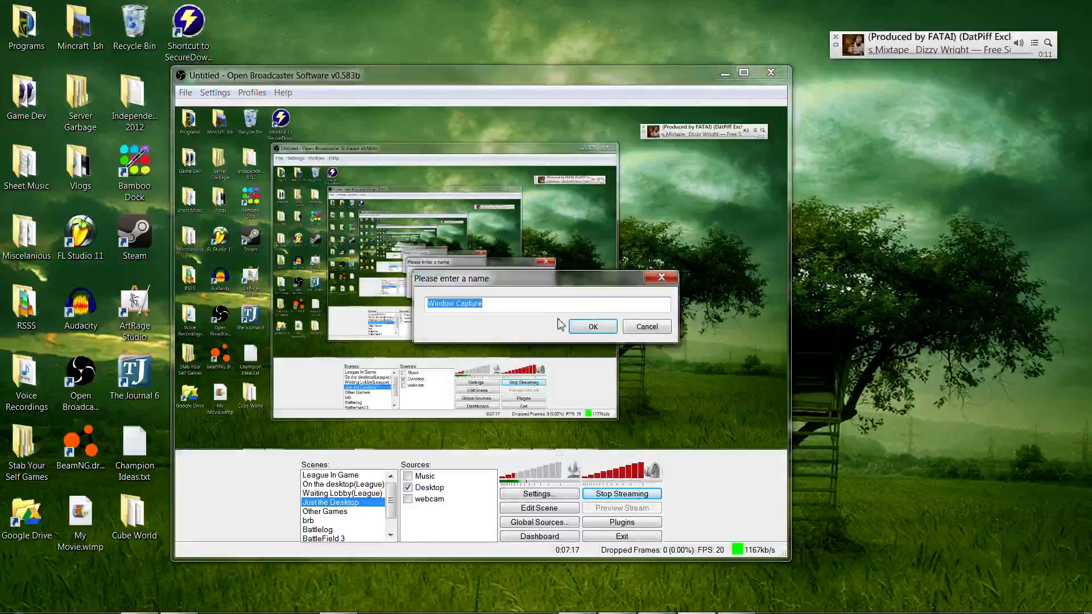
pyautogui.click(646, 327)
# - Review the Music source's window capture properties and the list of capturable windows, keeping MiniPlayer as the captured window
pyautogui.rightClick(449, 476)
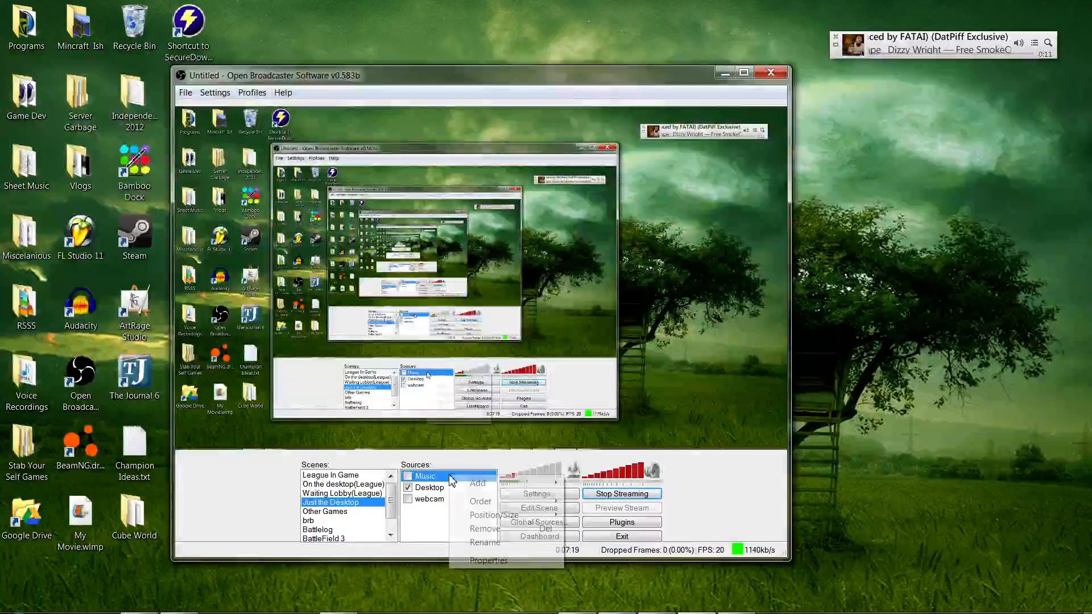
pyautogui.click(488, 560)
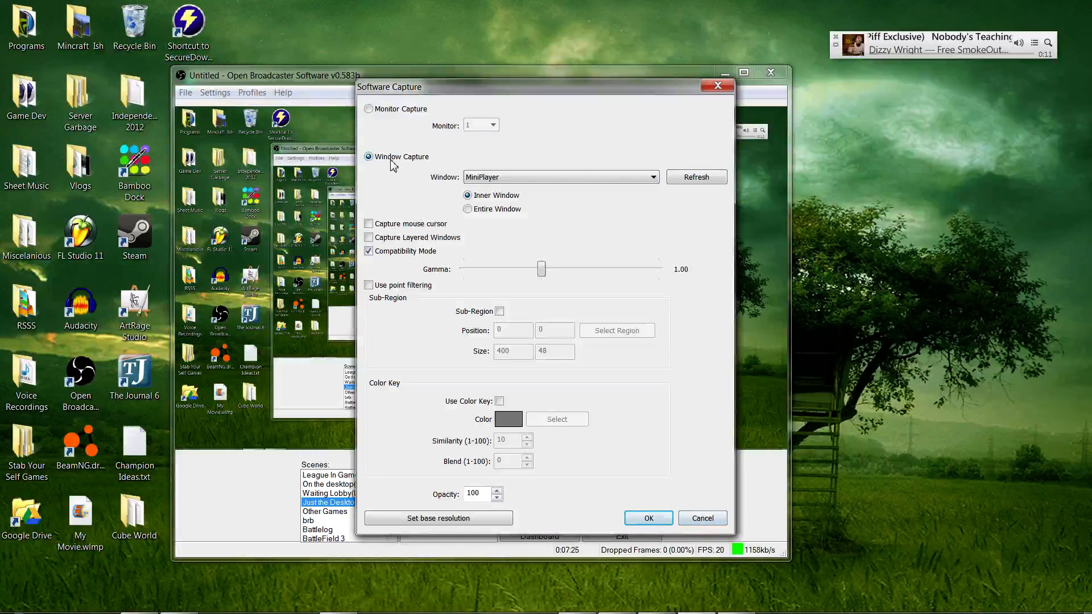
pyautogui.click(614, 177)
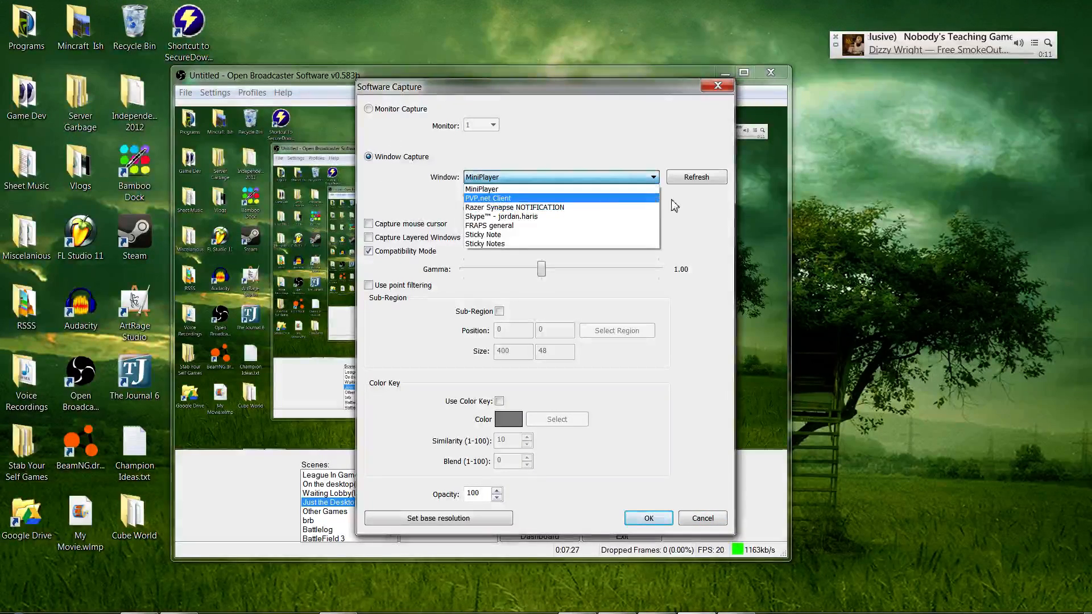
pyautogui.click(705, 216)
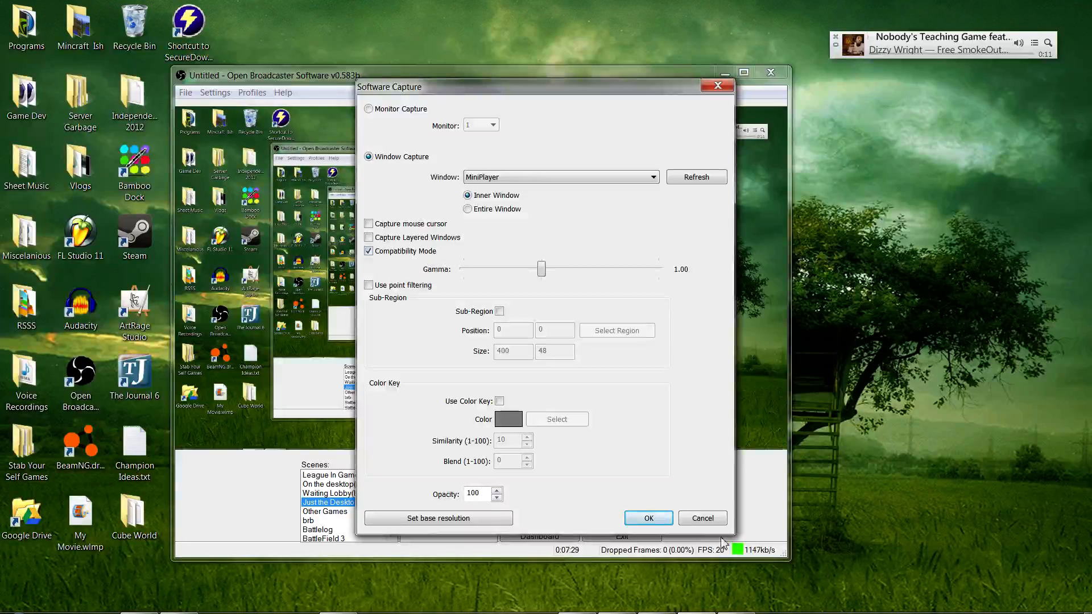
pyautogui.click(647, 518)
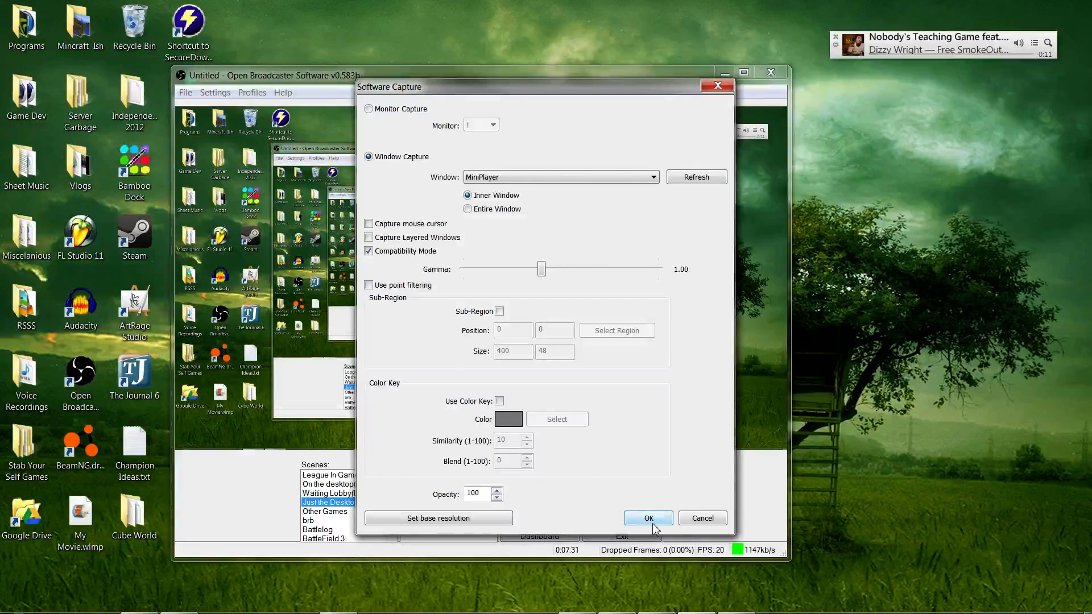
# - Preview the MiniPlayer in the League In Game scene, return to Just the Desktop, and move the MiniPlayer off the captured desktop
pyautogui.moveTo(846, 51)
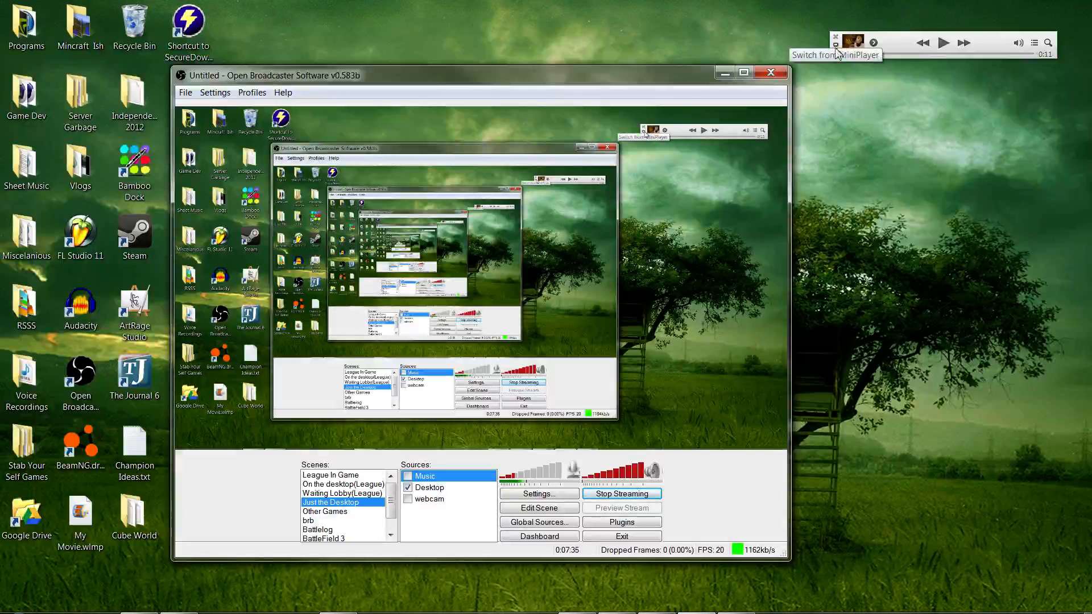
pyautogui.click(341, 476)
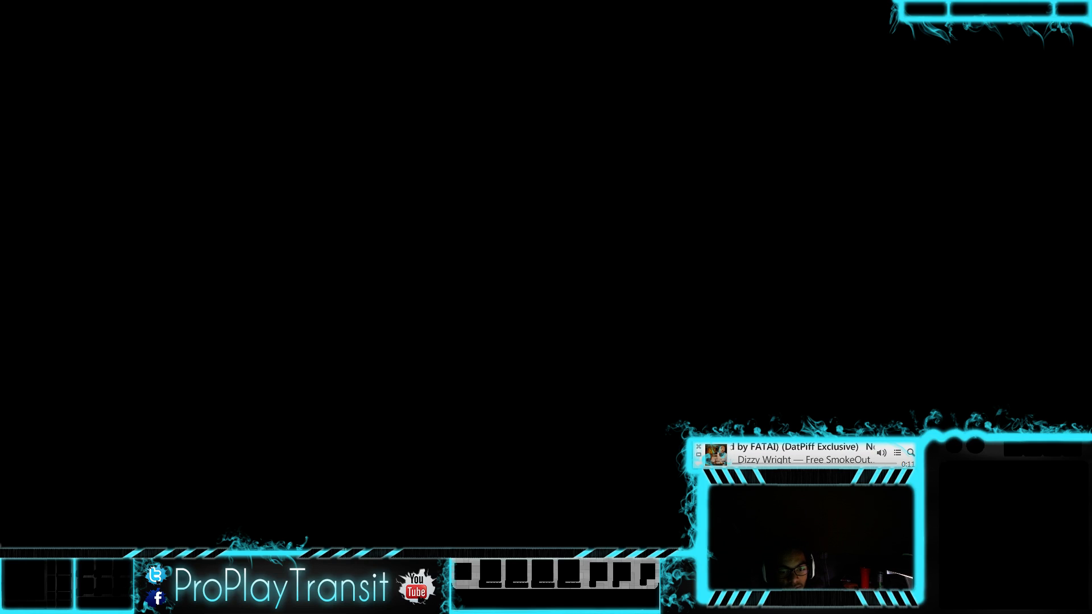
pyautogui.click(341, 502)
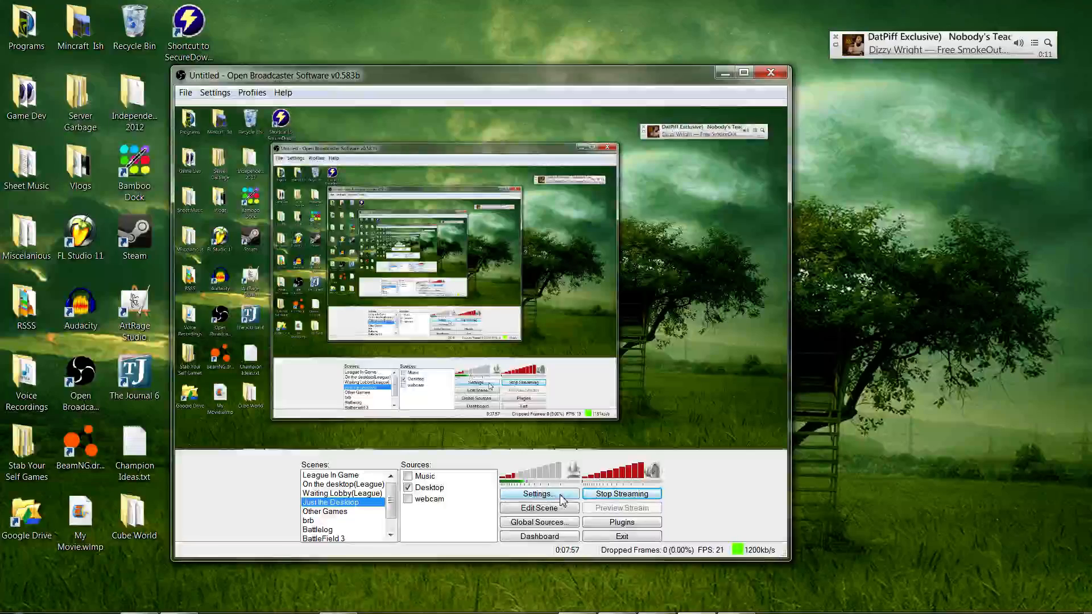
pyautogui.moveTo(987, 43)
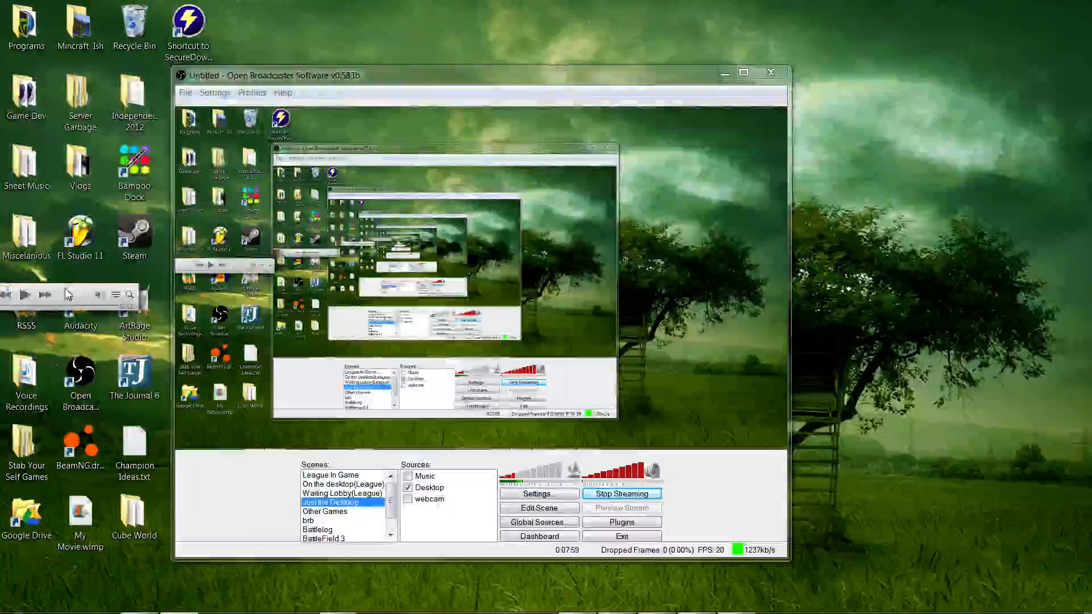
pyautogui.click(539, 493)
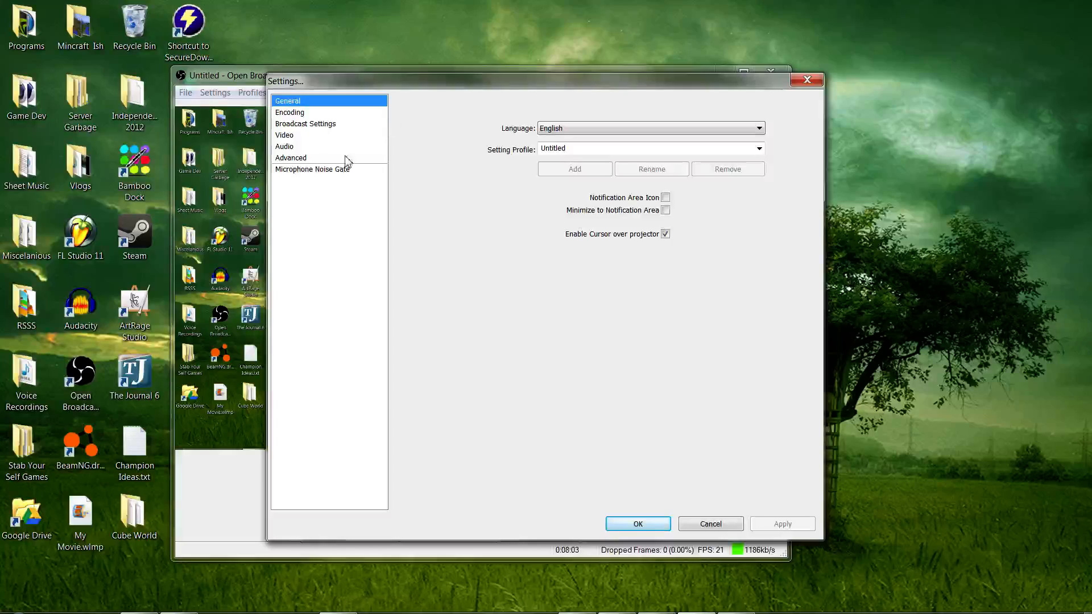
pyautogui.click(807, 80)
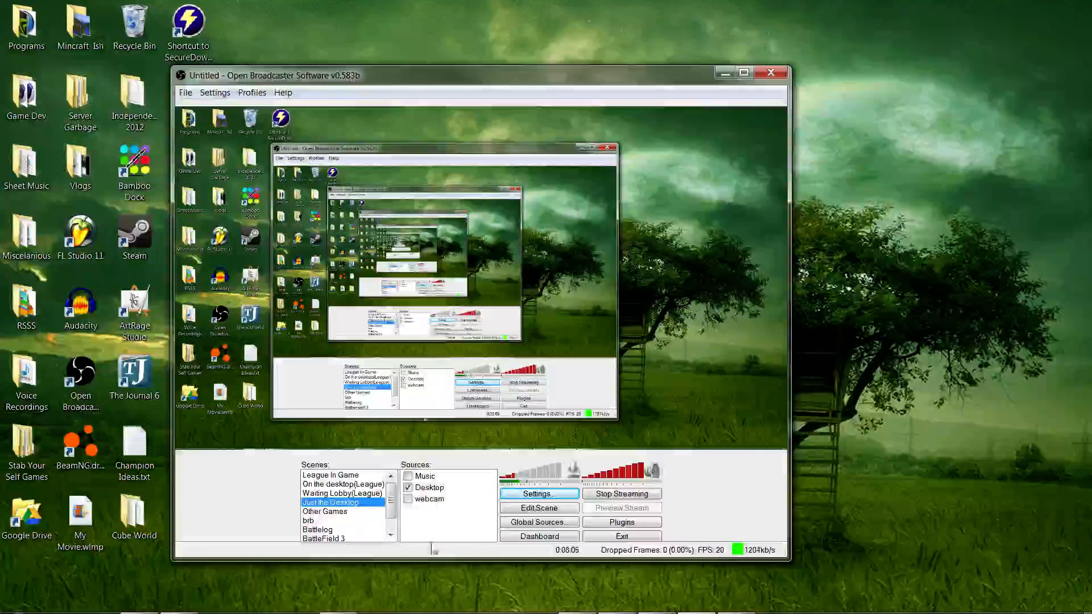
pyautogui.rightClick(338, 538)
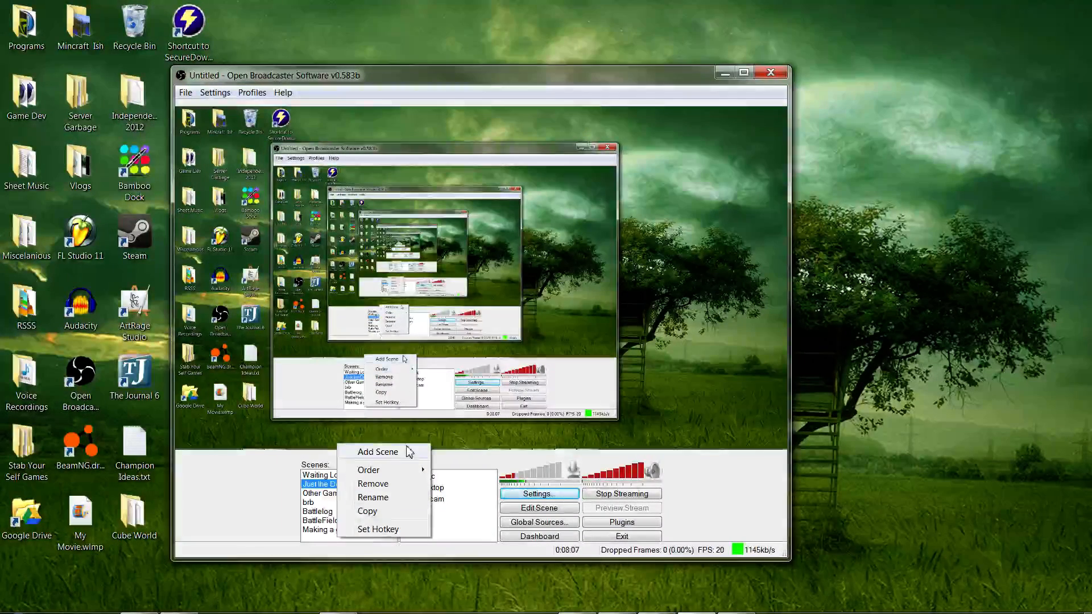
pyautogui.click(274, 541)
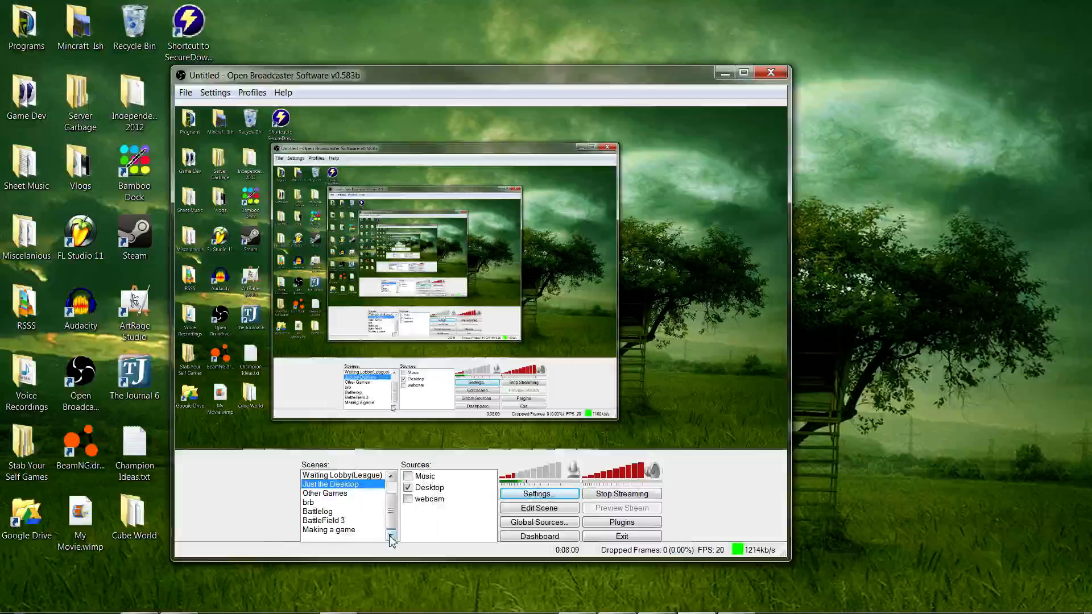
# - Preview the On the desktop(League), Waiting Lobby(League) and Making a game scenes, and return to the Just the Desktop scene
pyautogui.moveTo(392, 517); pyautogui.dragTo(391, 503)
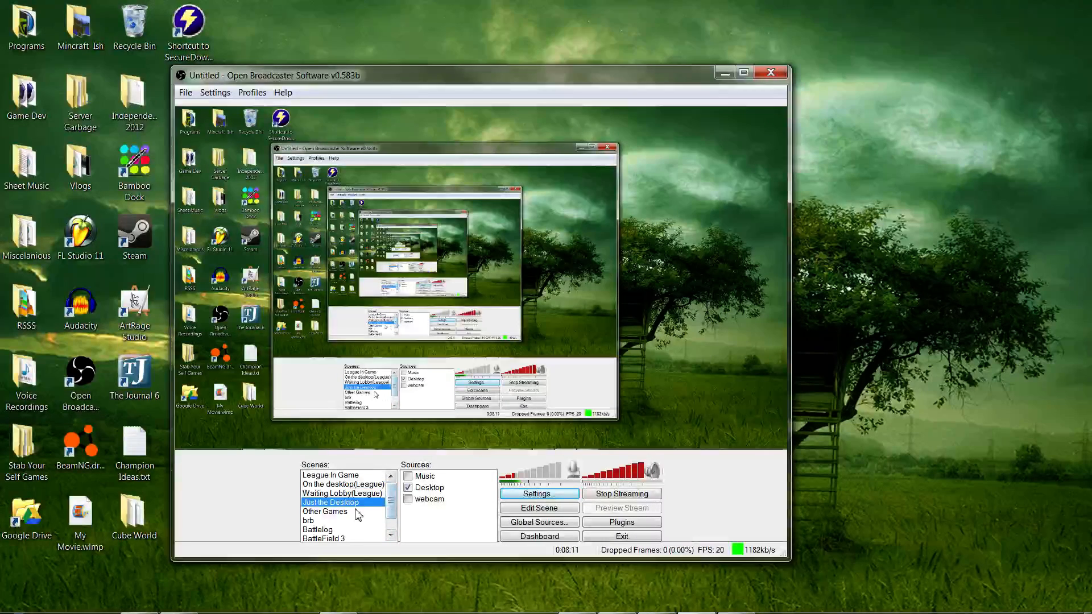
pyautogui.click(359, 485)
pyautogui.click(359, 493)
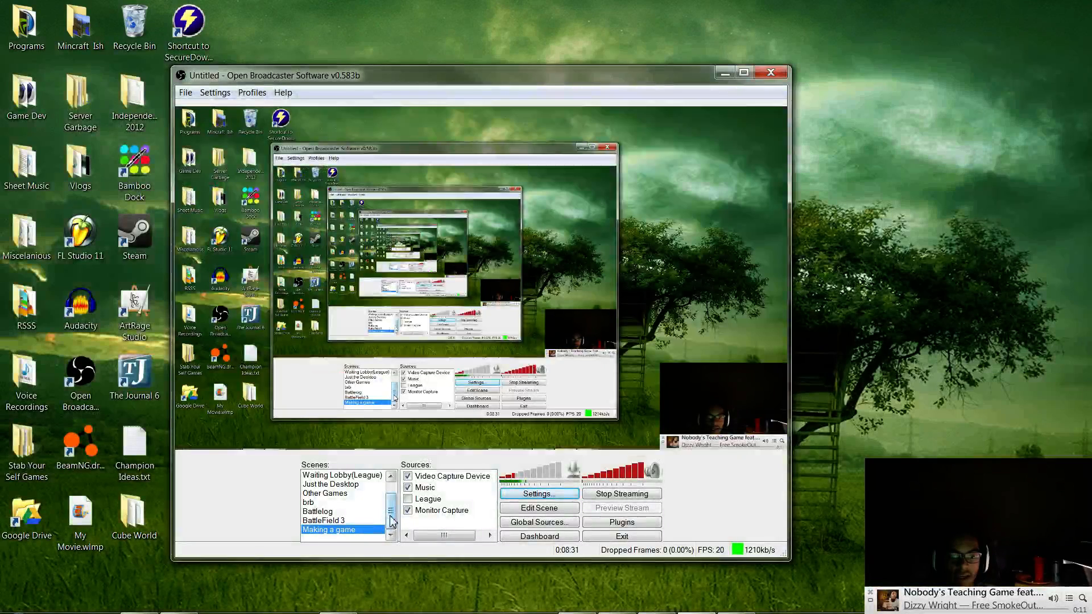
pyautogui.scroll(1, 391, 520)
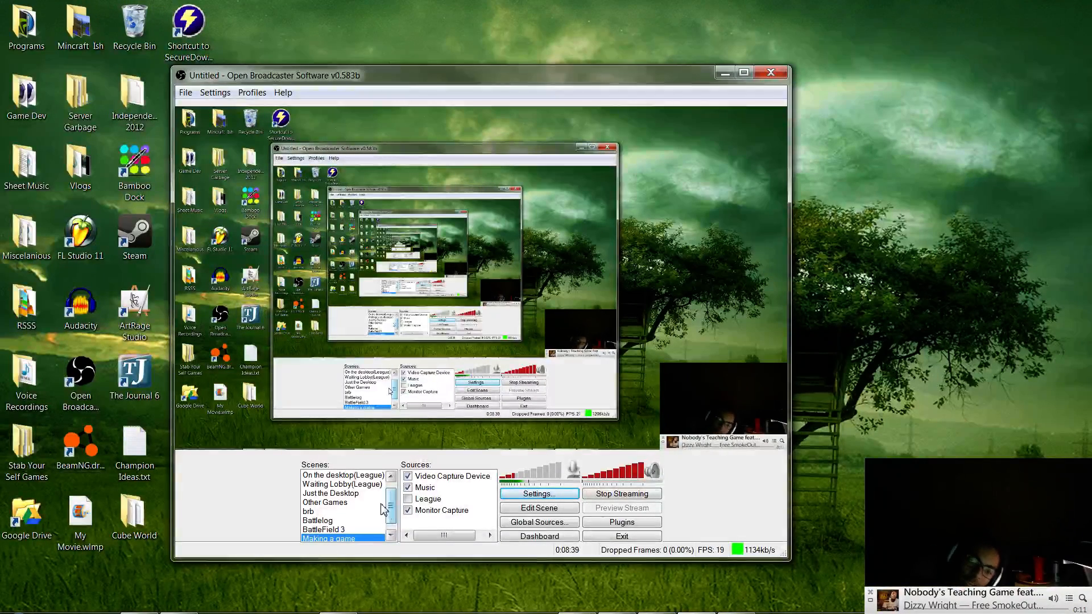
pyautogui.scroll(1, 341, 517)
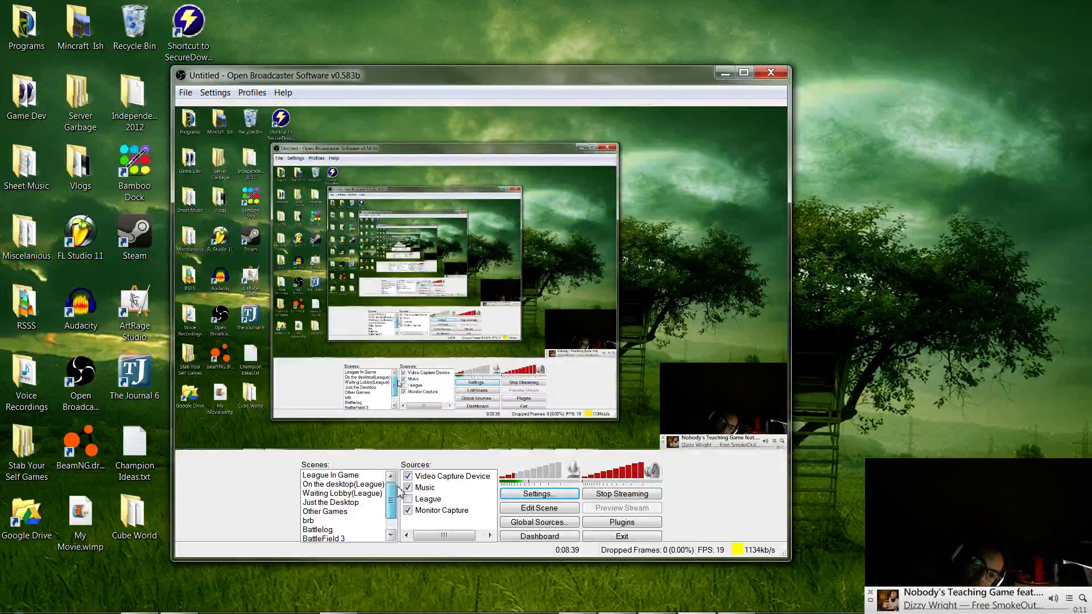
pyautogui.click(368, 502)
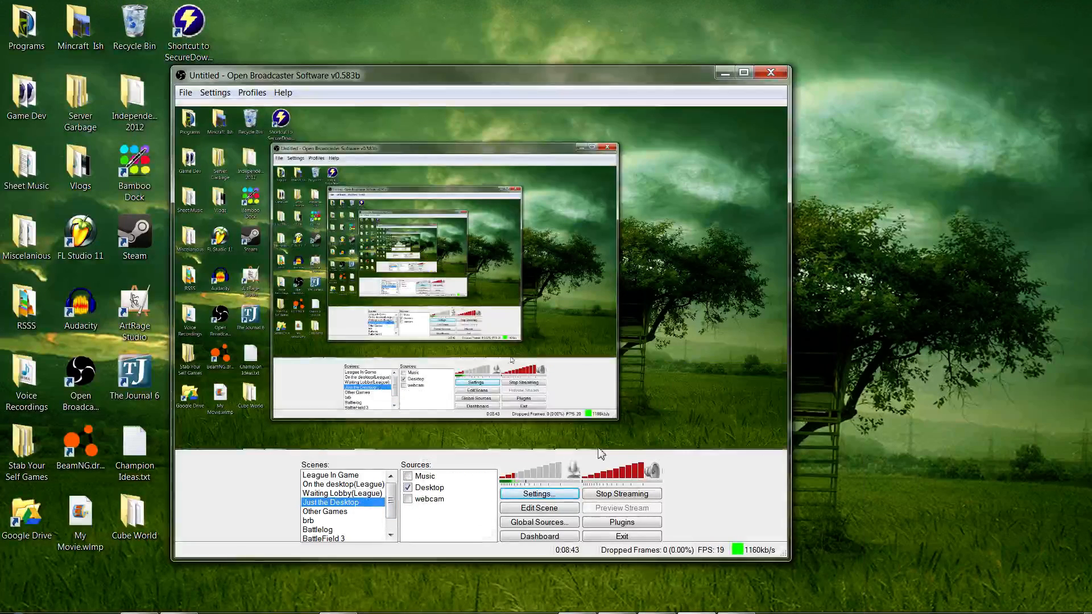
# - Open the program settings and review the General options, including the list of setting profiles
pyautogui.click(554, 494)
pyautogui.moveTo(617, 85); pyautogui.dragTo(559, 75)
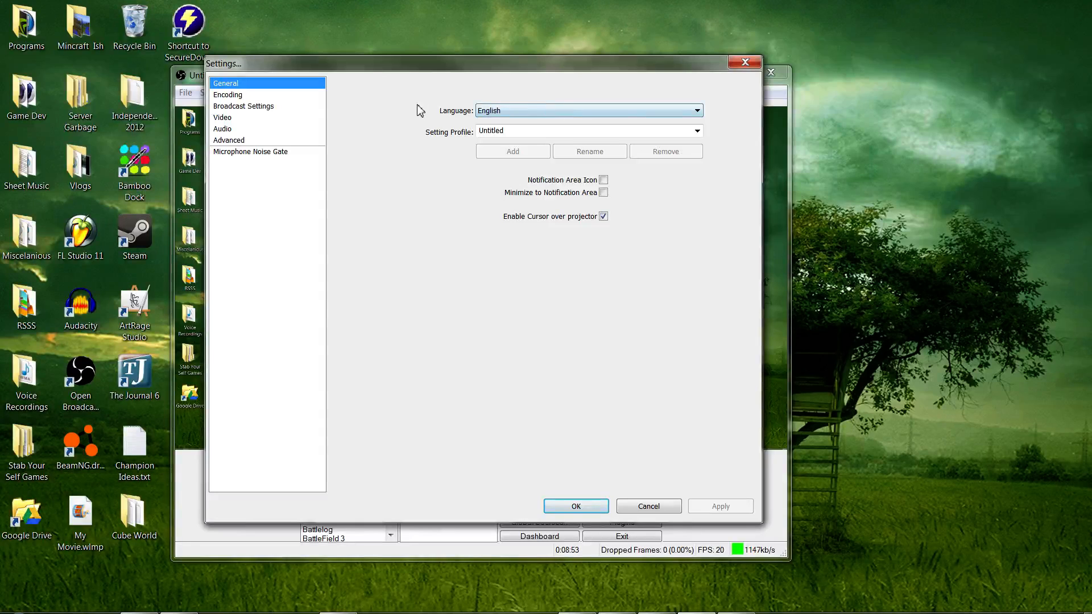
pyautogui.doubleClick(511, 132)
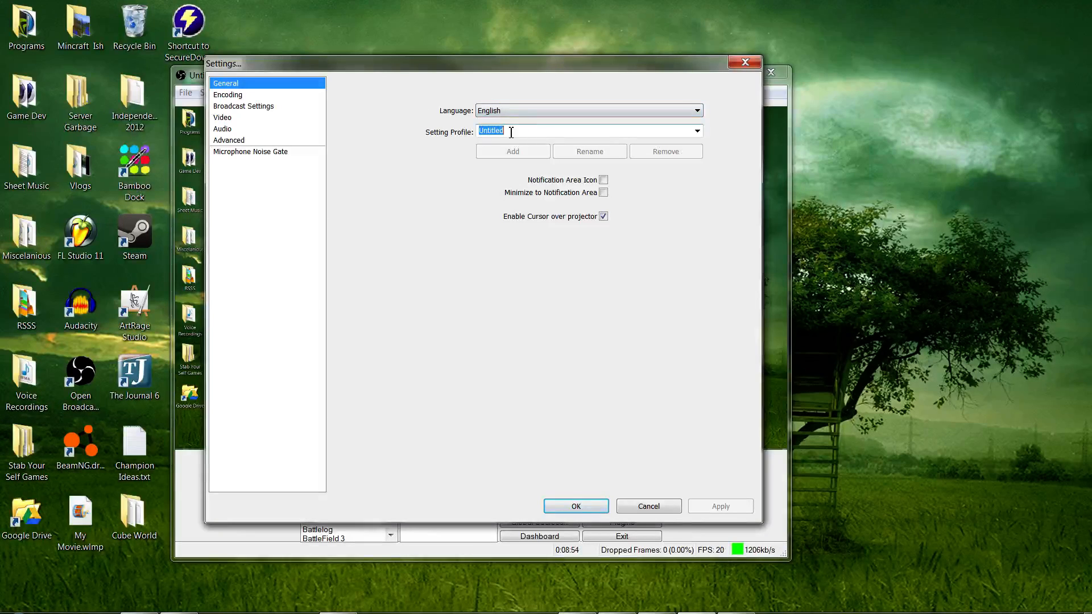
pyautogui.click(558, 132)
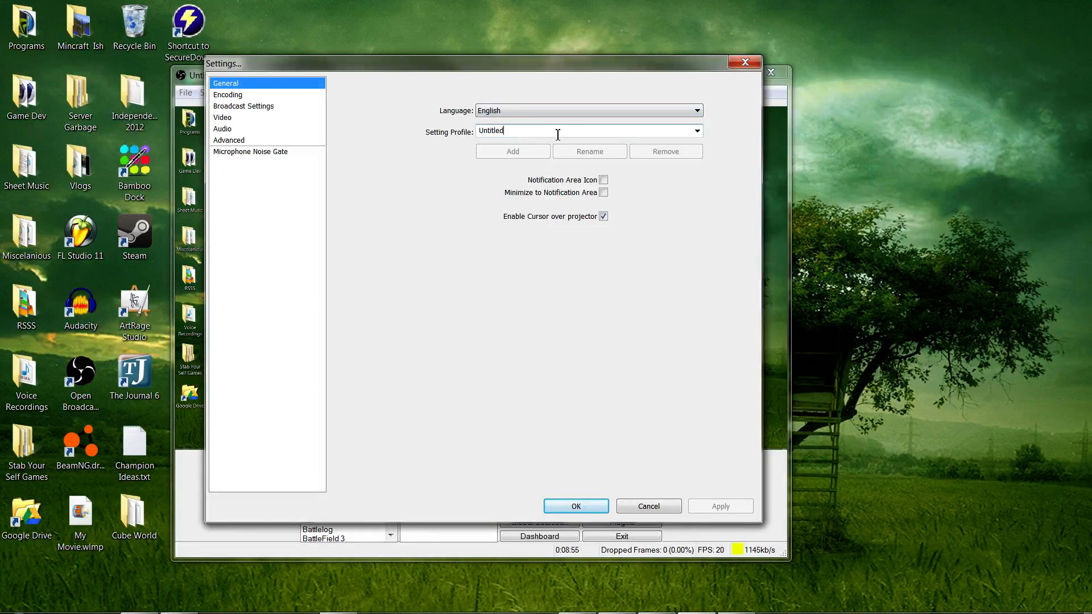
pyautogui.click(696, 132)
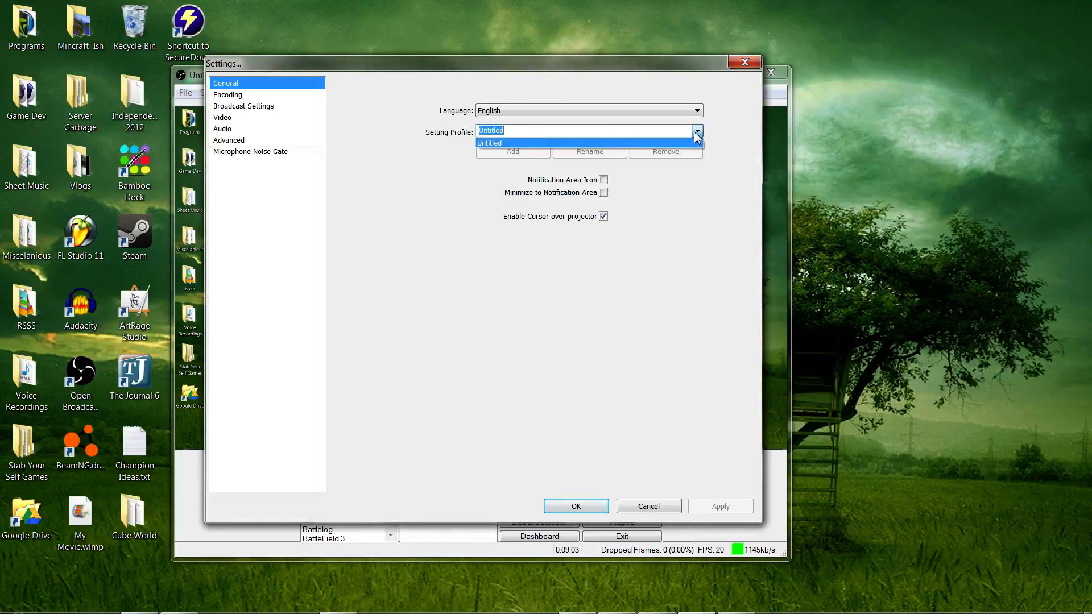
pyautogui.click(682, 142)
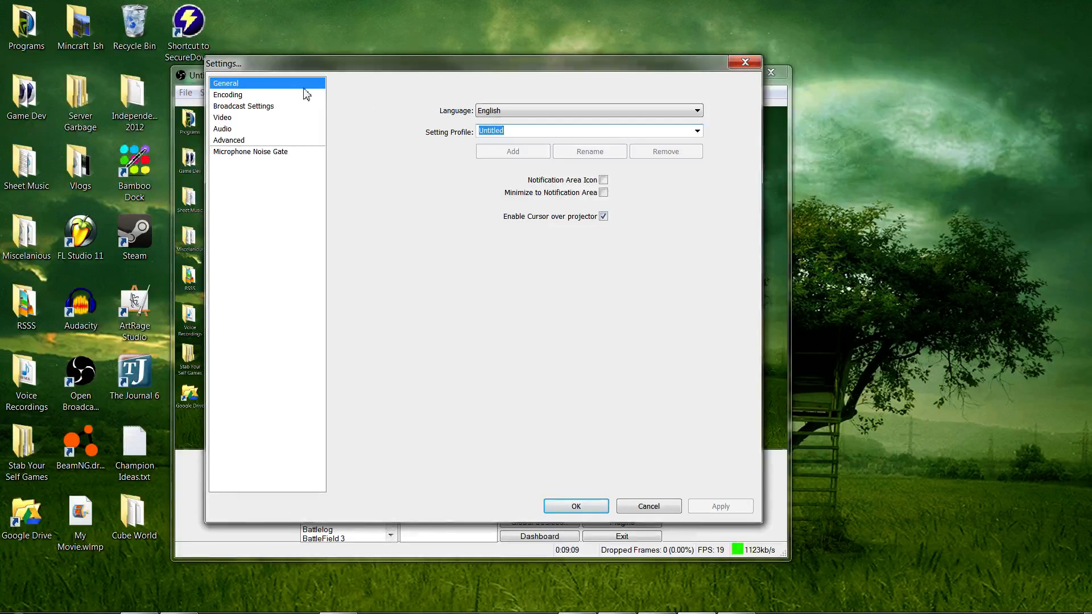
# - Review the video encoding settings, covering the max bitrate, the custom buffer size option and the buffer size
pyautogui.click(256, 96)
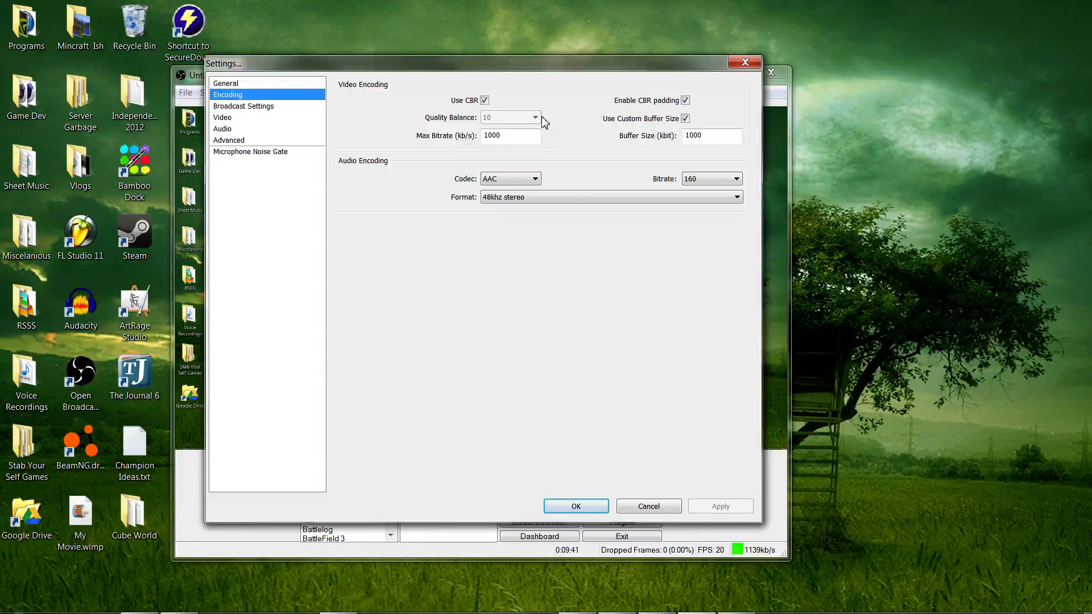
pyautogui.moveTo(519, 136); pyautogui.dragTo(470, 133)
pyautogui.click(490, 136)
pyautogui.doubleClick(487, 137)
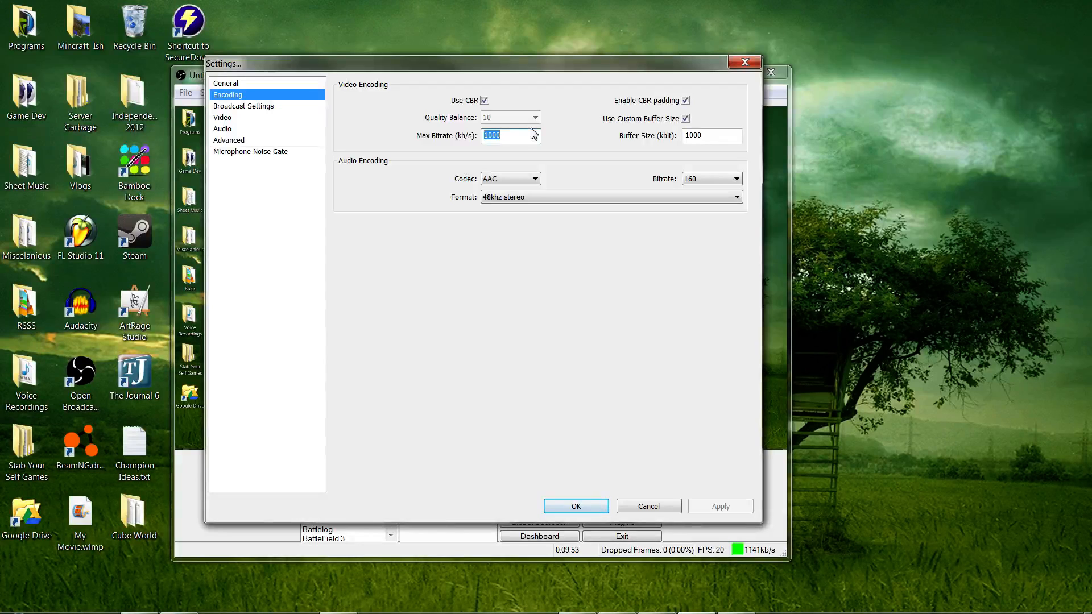
pyautogui.moveTo(725, 135); pyautogui.dragTo(689, 135)
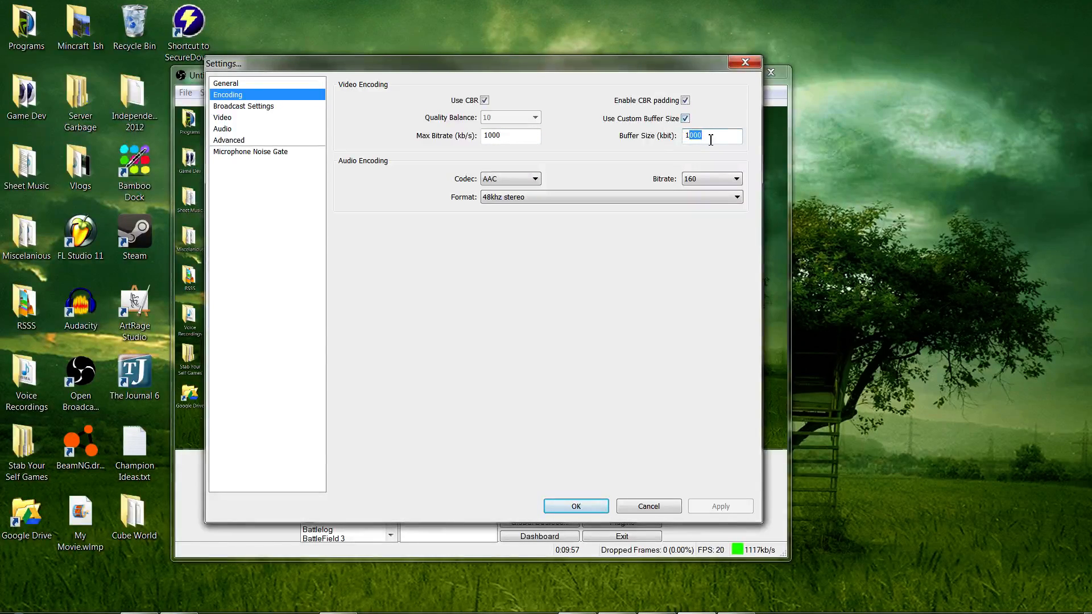
pyautogui.click(685, 119)
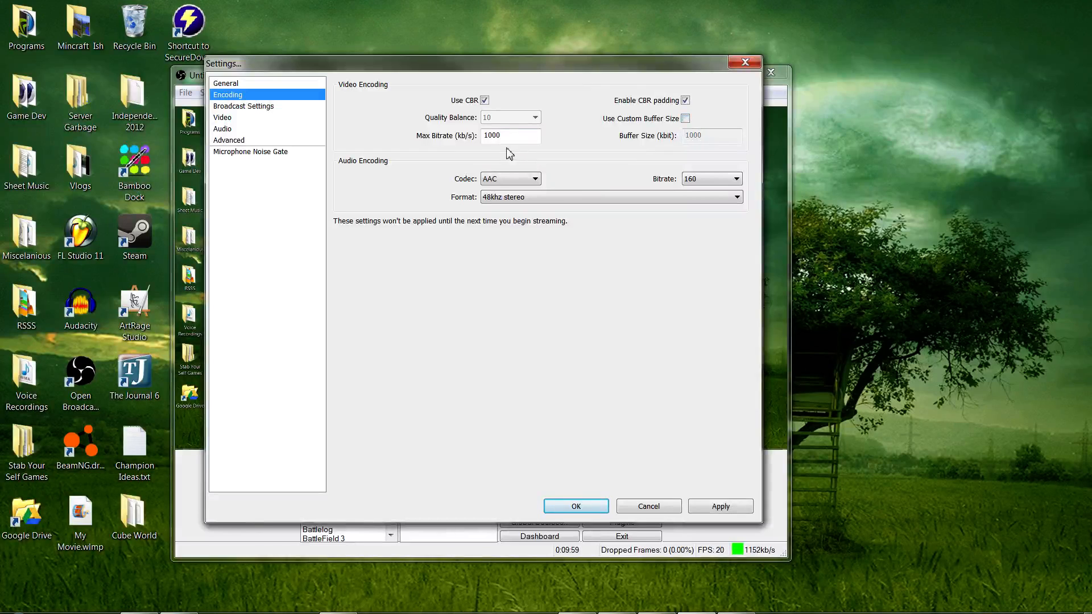
pyautogui.click(685, 119)
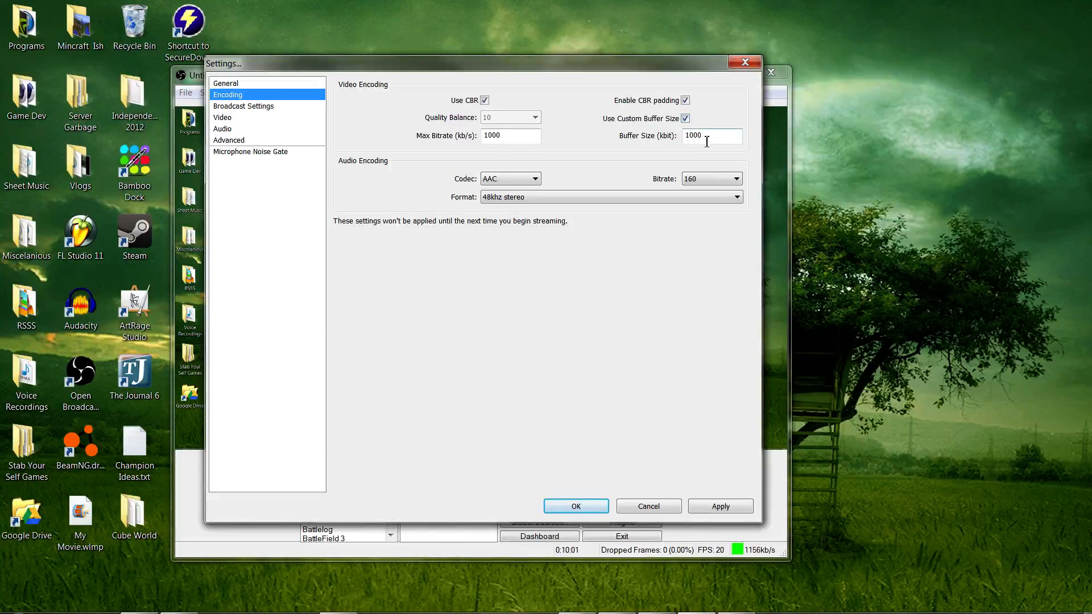
pyautogui.moveTo(706, 141); pyautogui.dragTo(664, 149)
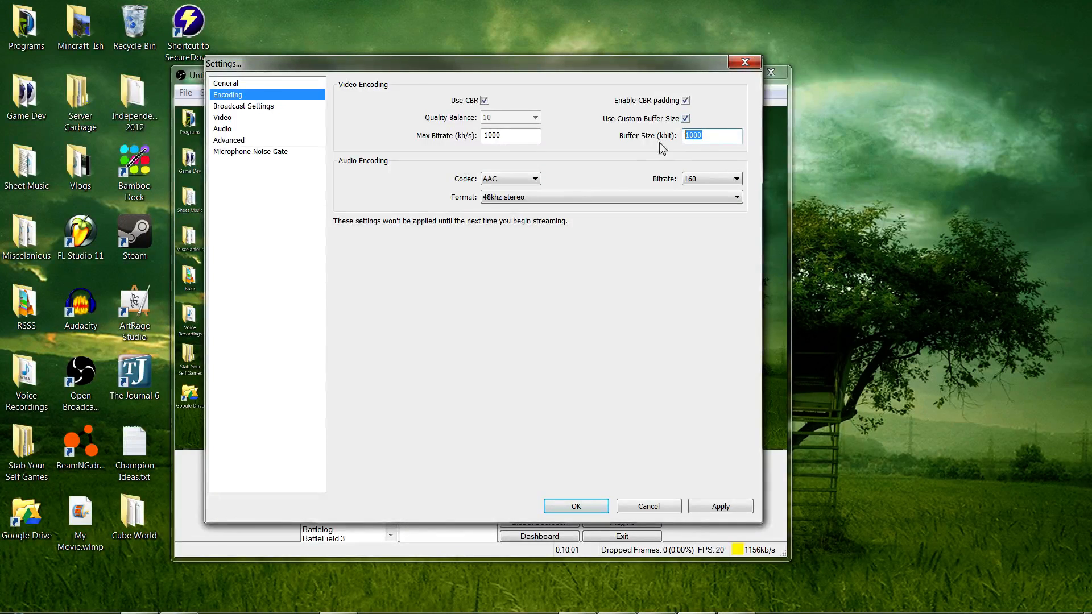
# - Review the audio encoding choices for codec, bitrate and format
pyautogui.click(512, 181)
pyautogui.click(531, 234)
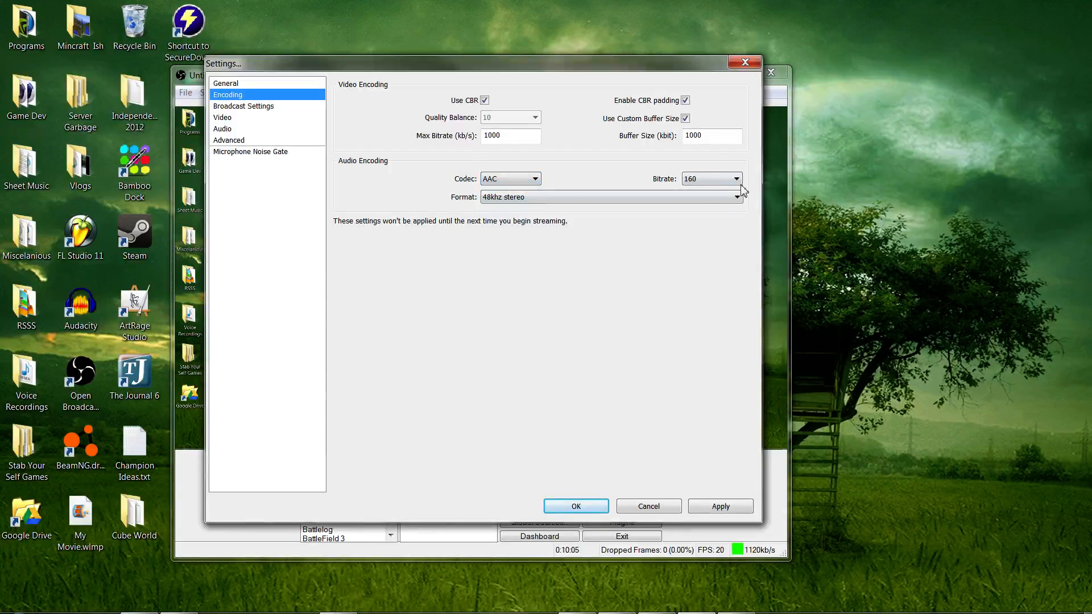
pyautogui.click(736, 182)
pyautogui.click(572, 234)
pyautogui.click(580, 196)
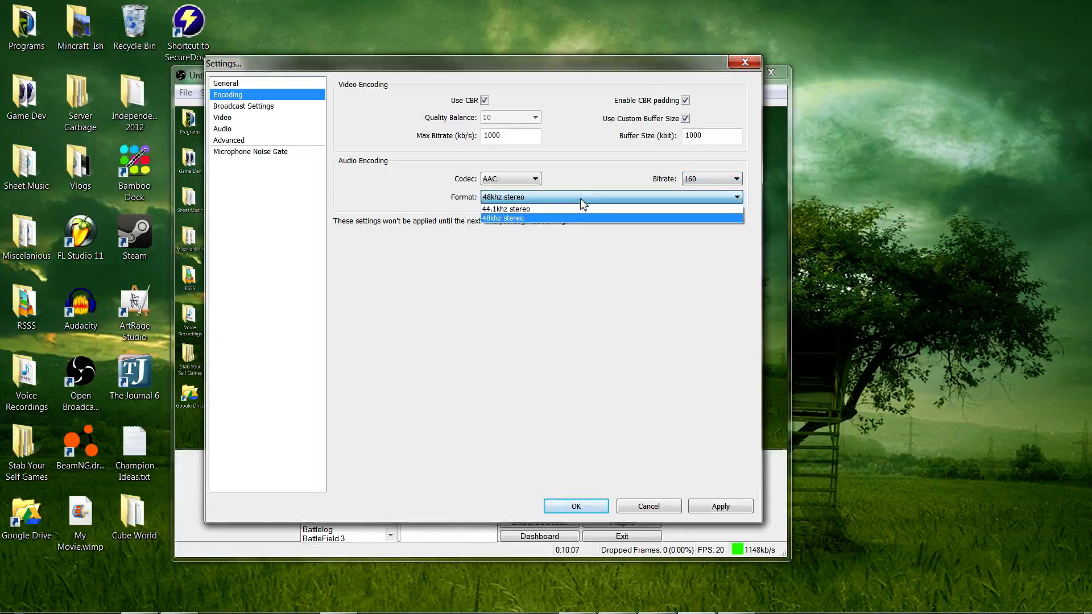
pyautogui.click(531, 257)
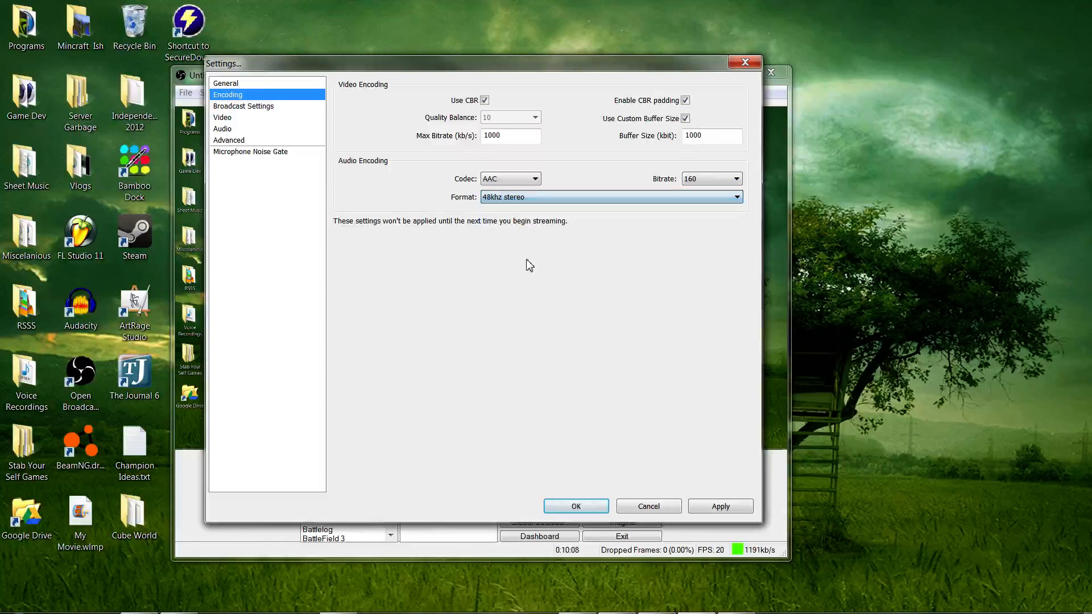
# - Open the Broadcast Settings without saving the pending encoding changes, and view the available broadcast modes
pyautogui.click(280, 110)
pyautogui.click(571, 353)
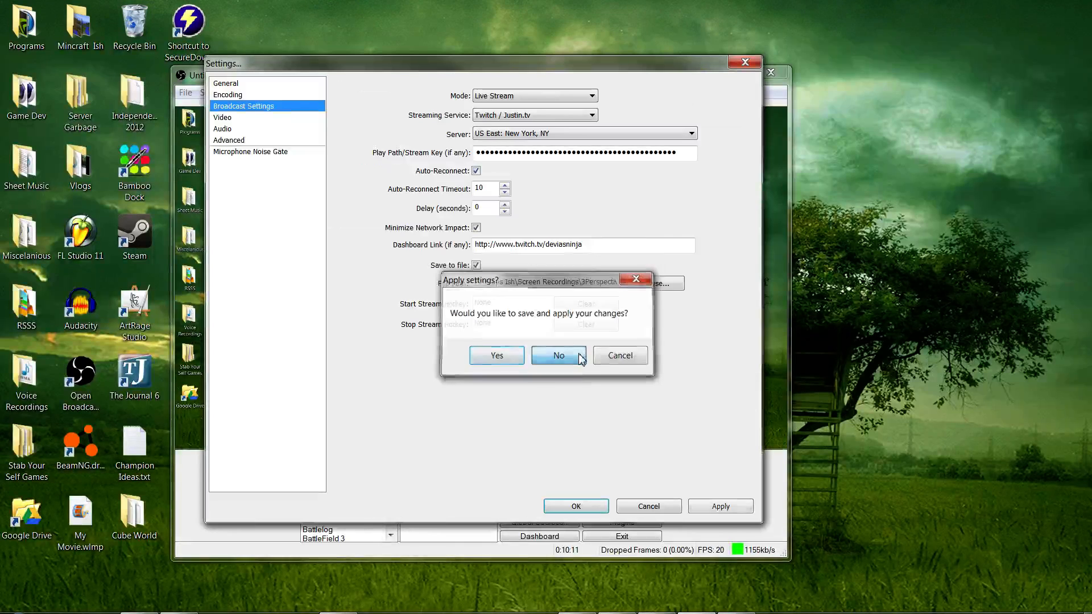
pyautogui.click(560, 97)
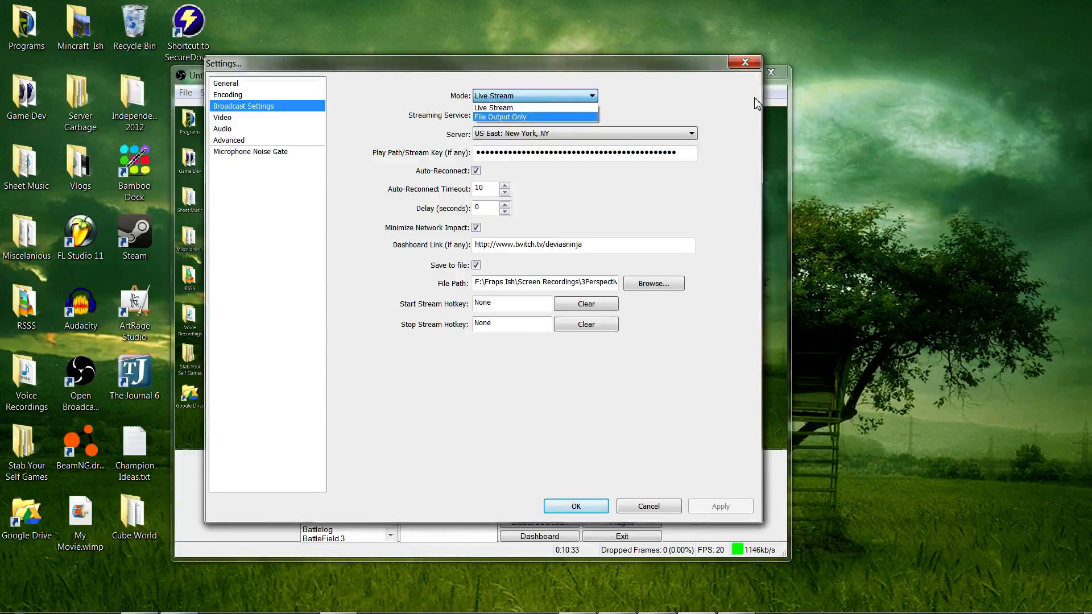
# - Review the recording's file path and the dashboard link in the Broadcast Settings
pyautogui.click(483, 282)
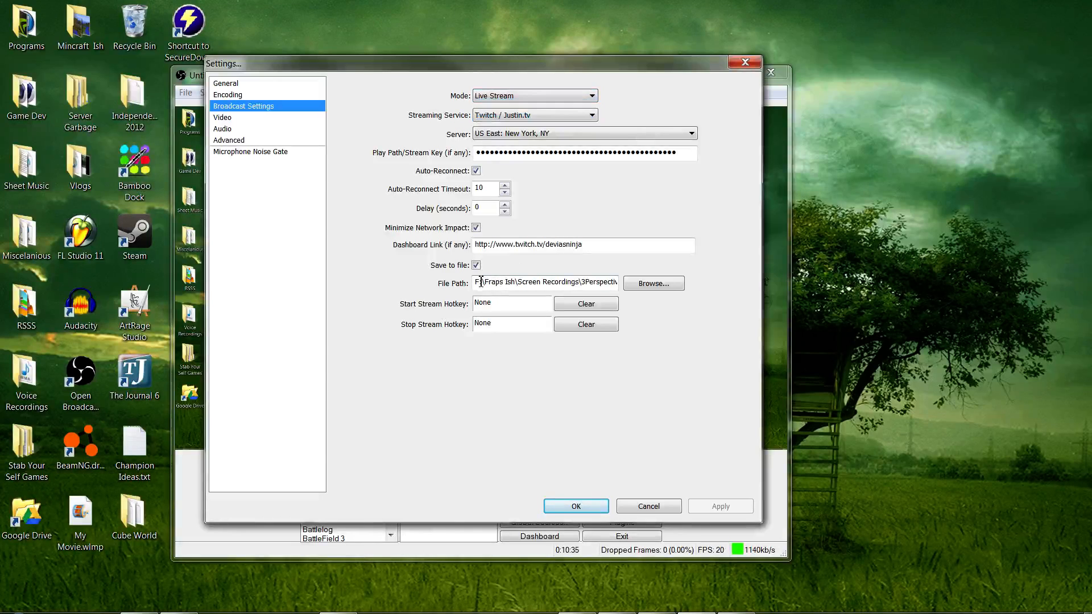
pyautogui.moveTo(480, 282)
pyautogui.mouseDown()
pyautogui.moveTo(649, 273)
pyautogui.moveTo(411, 290)
pyautogui.mouseUp()
pyautogui.click(578, 284)
pyautogui.click(579, 282)
pyautogui.click(525, 282)
pyautogui.moveTo(603, 246); pyautogui.dragTo(415, 258)
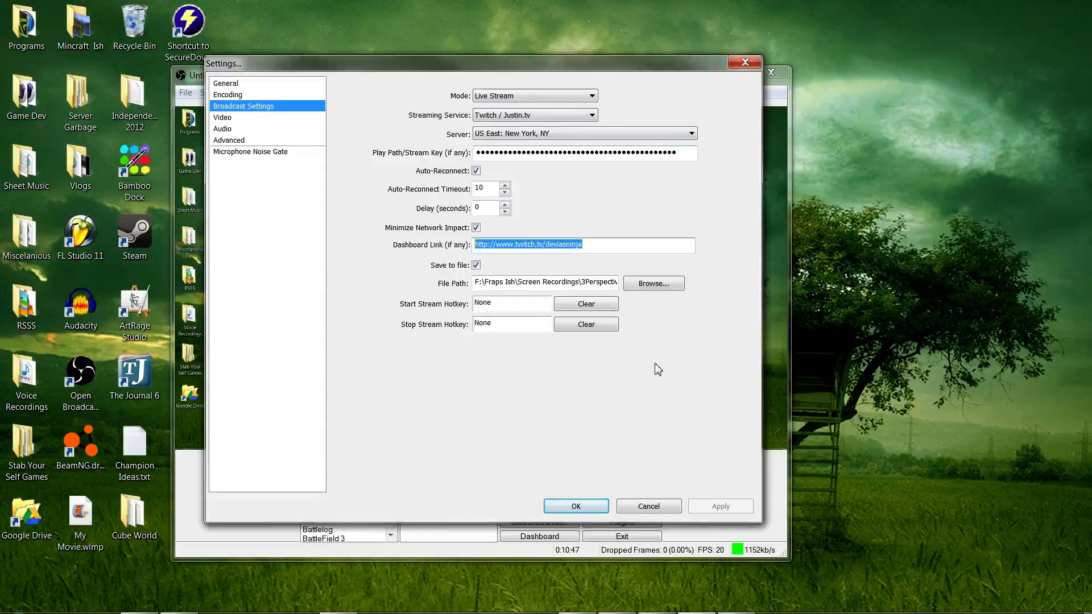
# - Look through the available streaming services and the list of Twitch servers, keeping the current choices
pyautogui.click(576, 116)
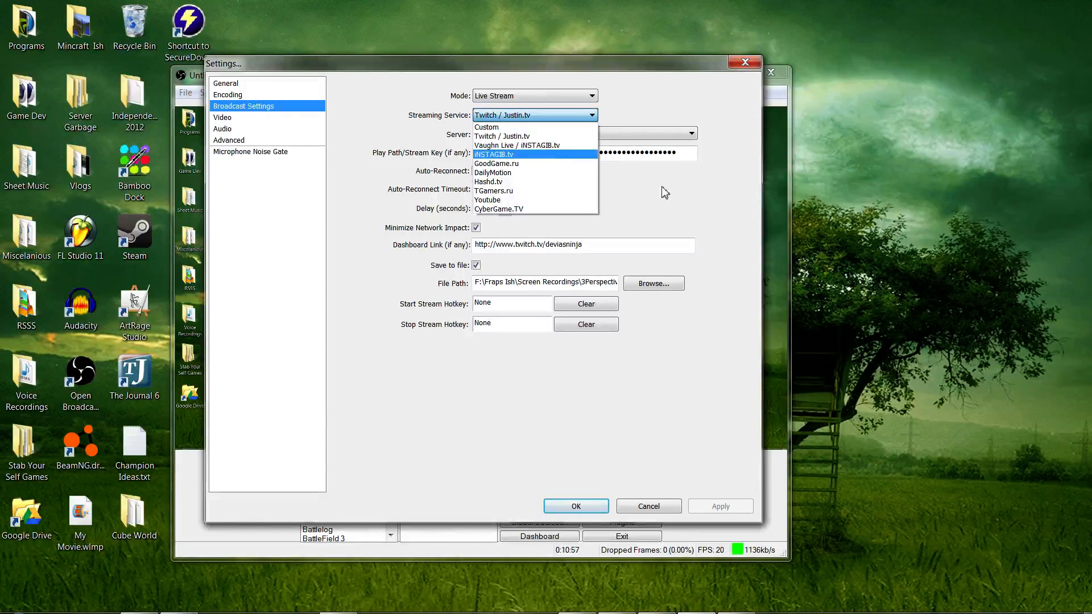
pyautogui.click(677, 196)
pyautogui.click(637, 137)
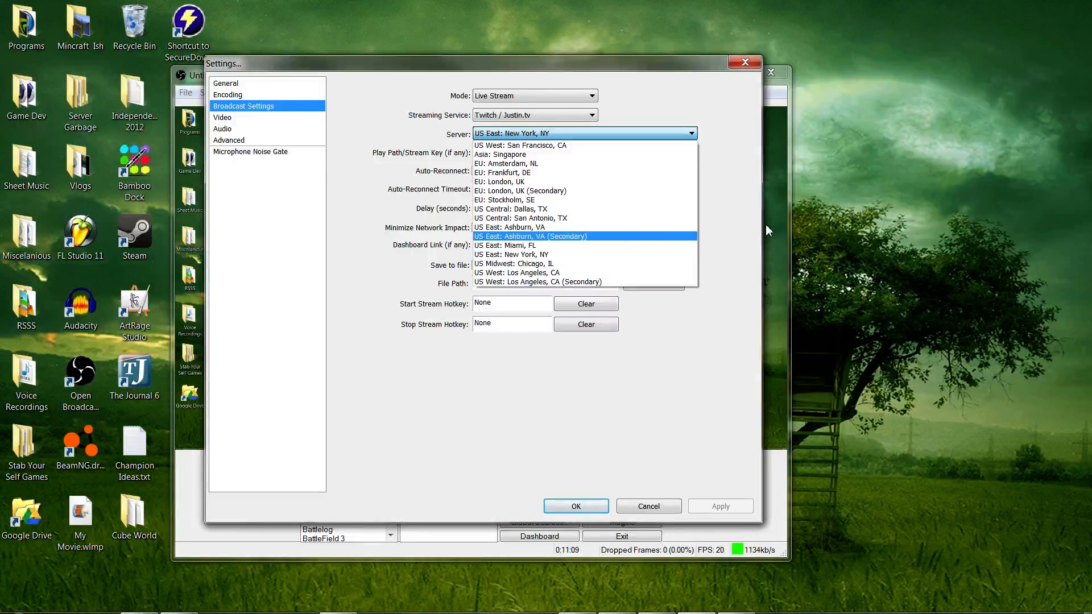
pyautogui.click(721, 219)
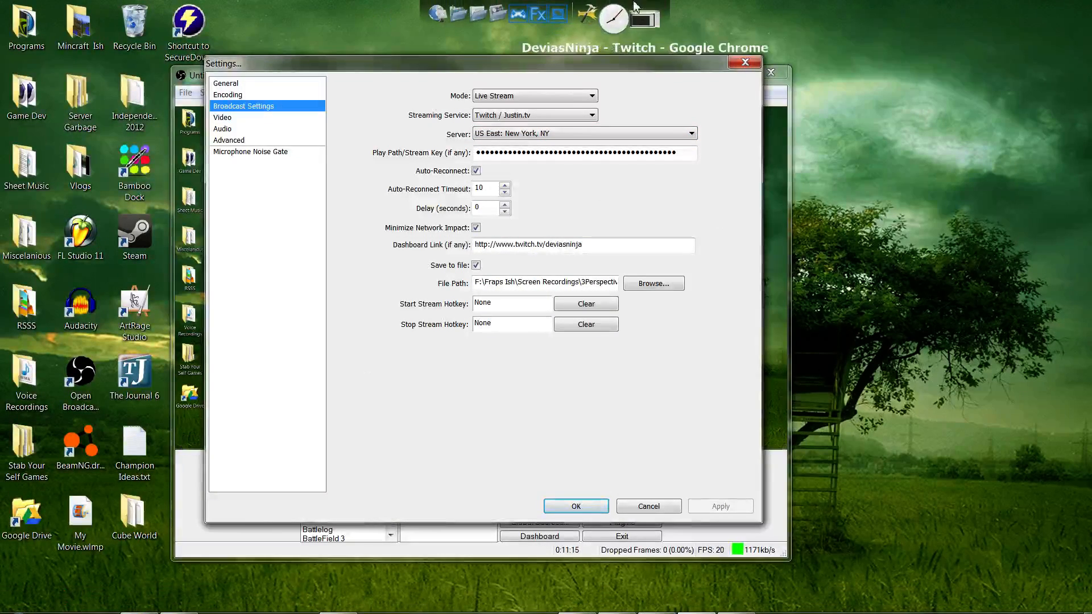
pyautogui.click(648, 8)
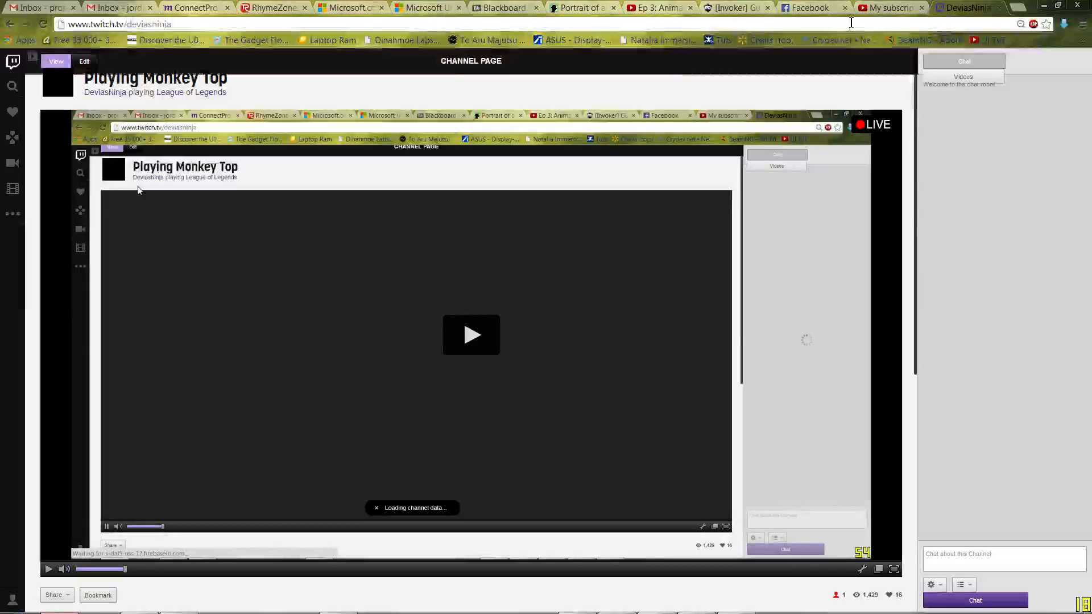
pyautogui.click(851, 23)
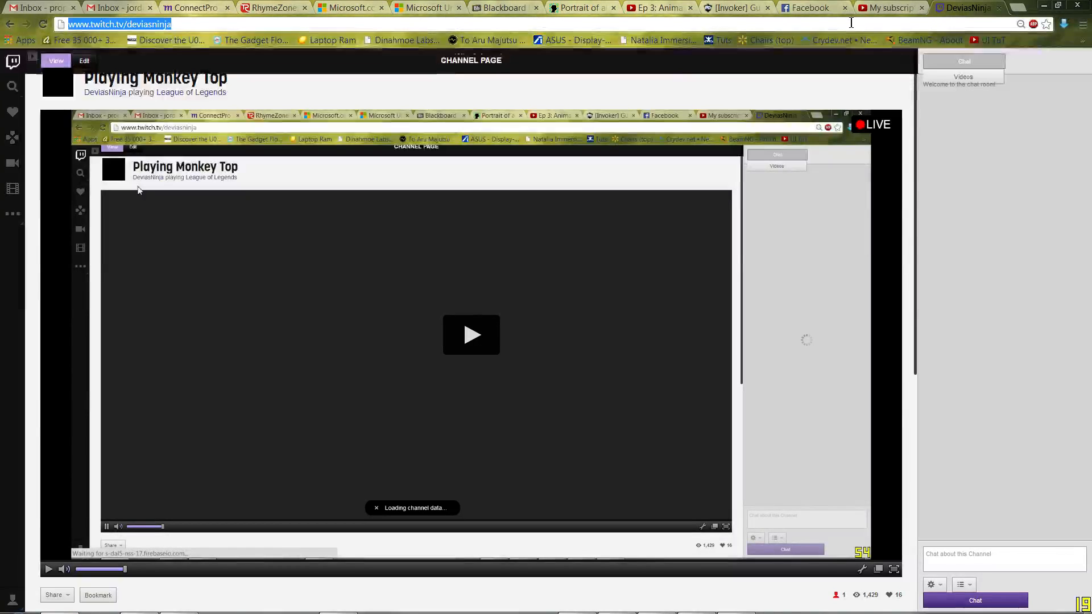
pyautogui.write('twitch')
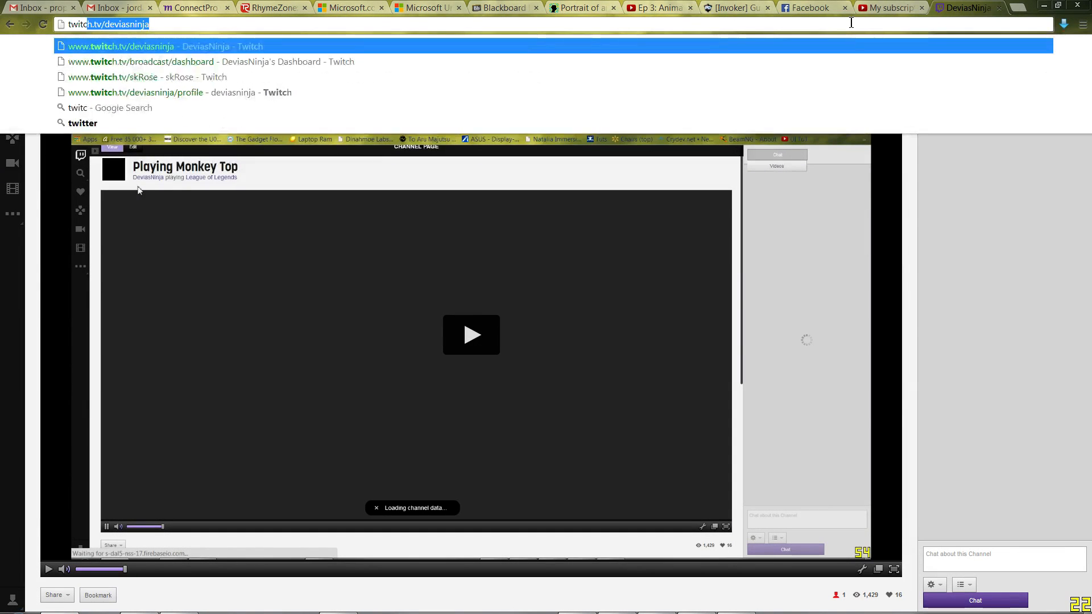
pyautogui.write('.tv/')
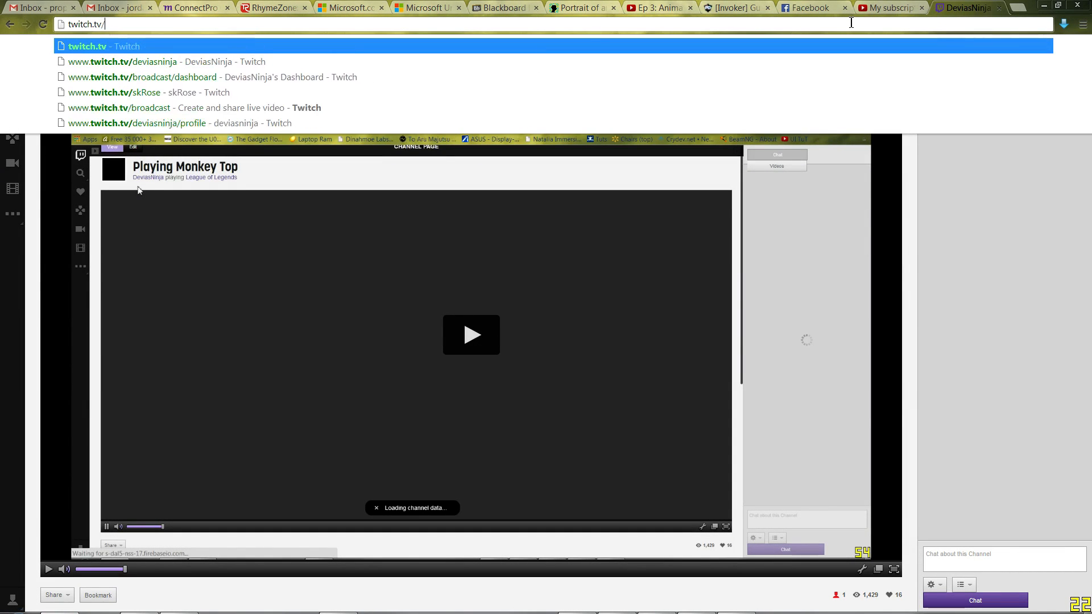
pyautogui.press('Down')
pyautogui.press('Down')
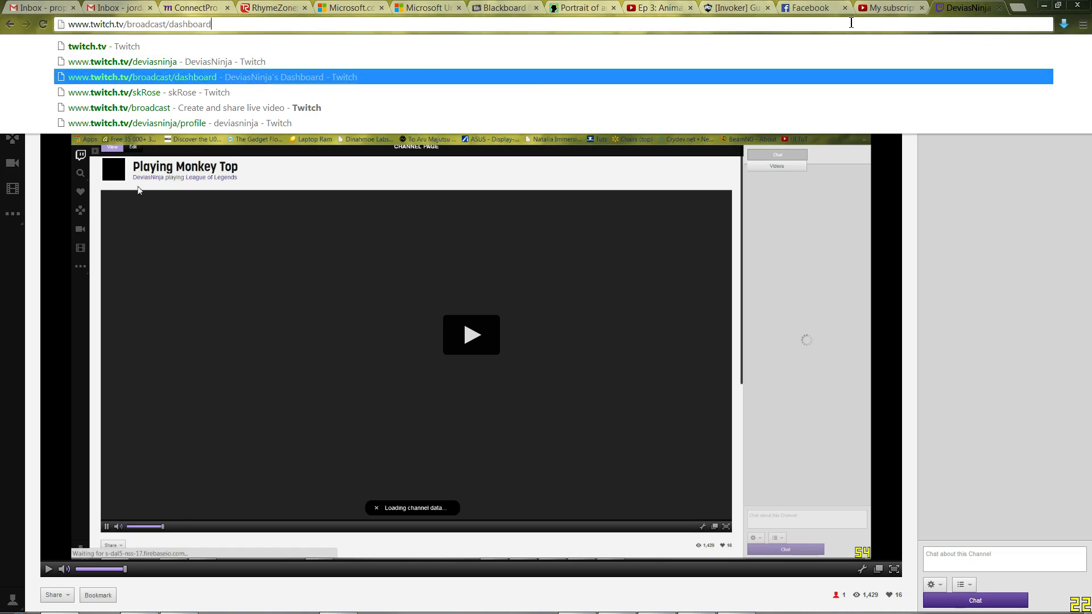
pyautogui.press('Down')
pyautogui.press('Down')
pyautogui.press('Return')
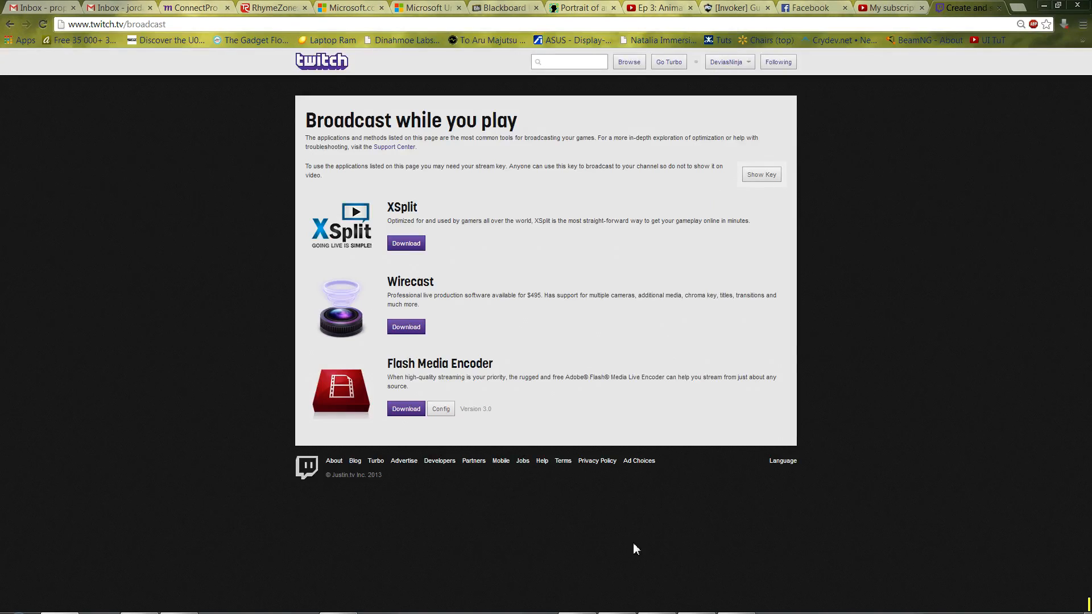
# - Switch back to Open Broadcaster Software and point out the stream key field in the Broadcast Settings
pyautogui.moveTo(638, 602)
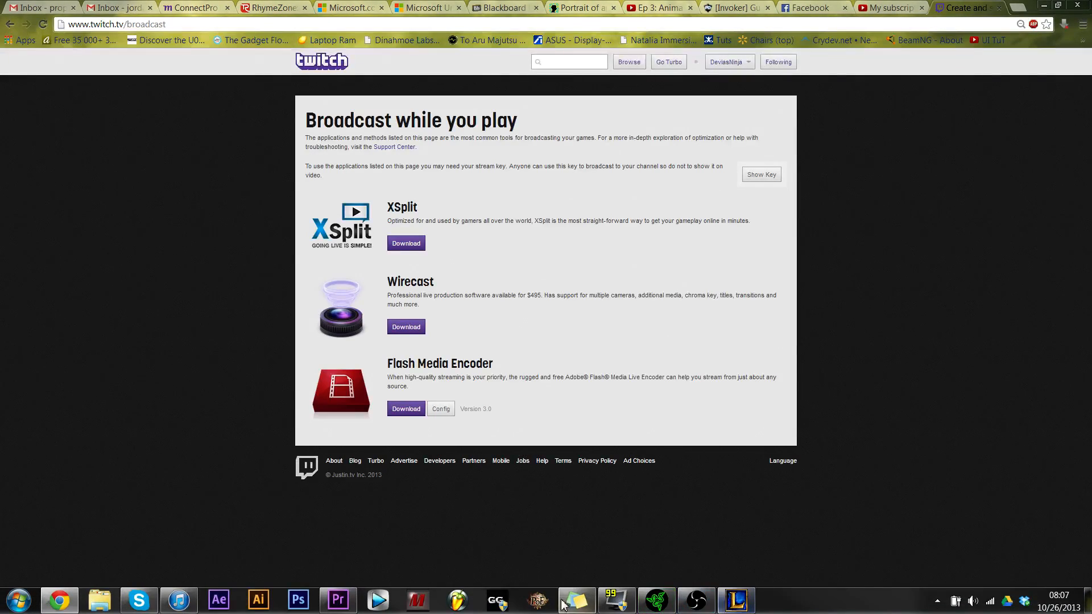
pyautogui.click(702, 602)
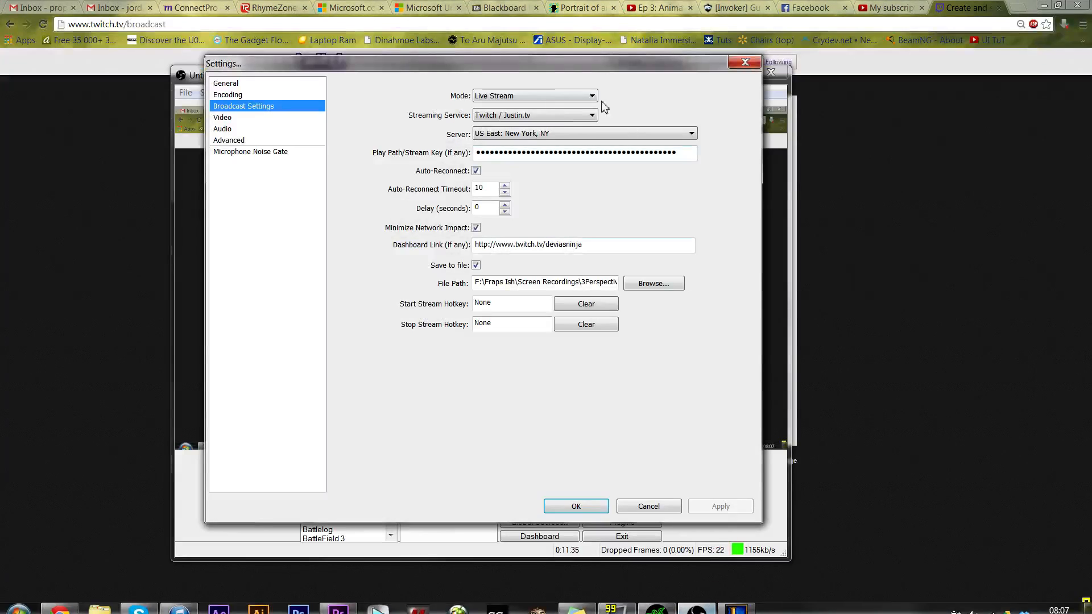
pyautogui.moveTo(688, 152); pyautogui.dragTo(387, 151)
pyautogui.click(533, 148)
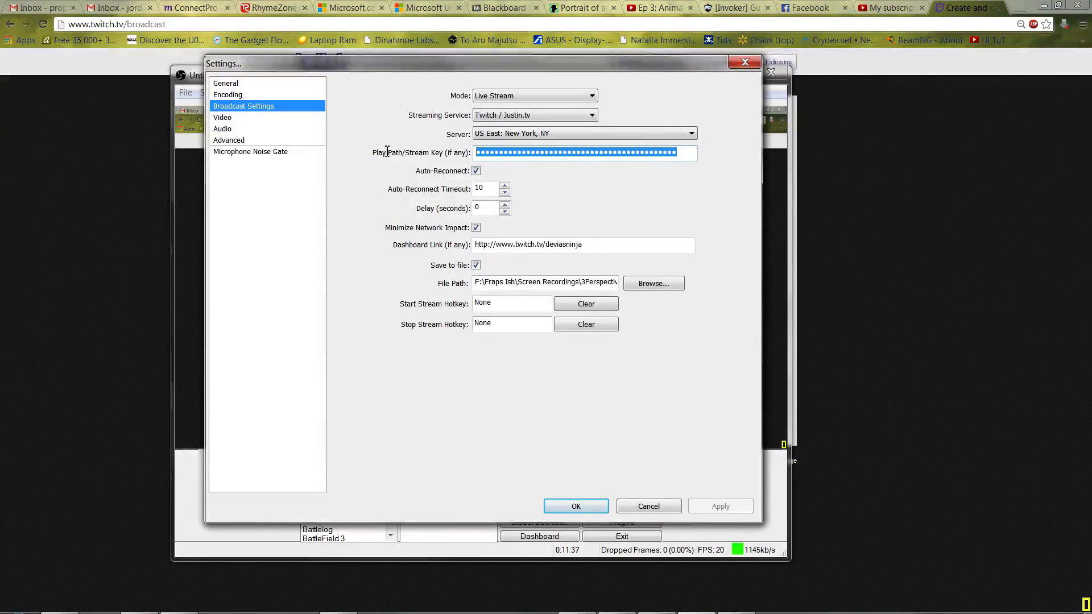
pyautogui.click(695, 155)
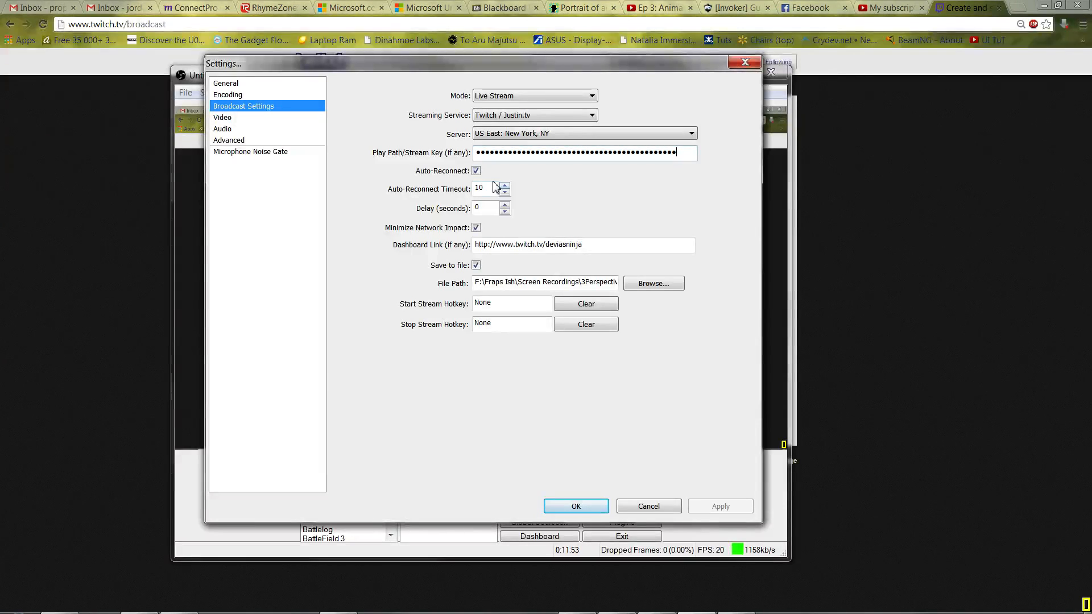
# - Review the stream delay and inspect the full save path through to its file name and extension
pyautogui.moveTo(487, 210); pyautogui.dragTo(459, 212)
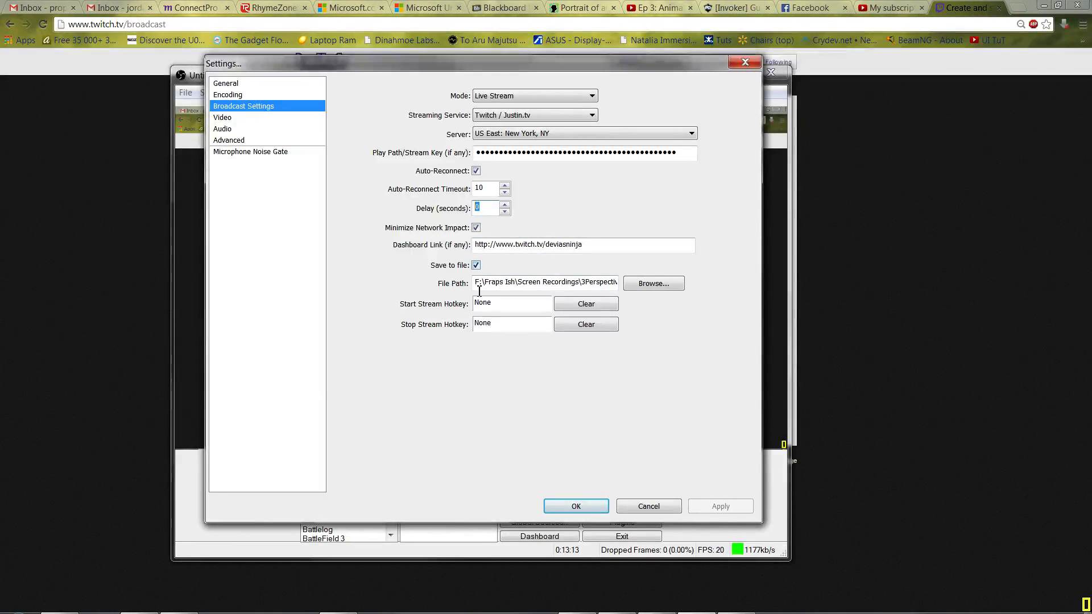
pyautogui.moveTo(476, 283)
pyautogui.mouseDown()
pyautogui.moveTo(702, 271)
pyautogui.moveTo(464, 285)
pyautogui.mouseUp()
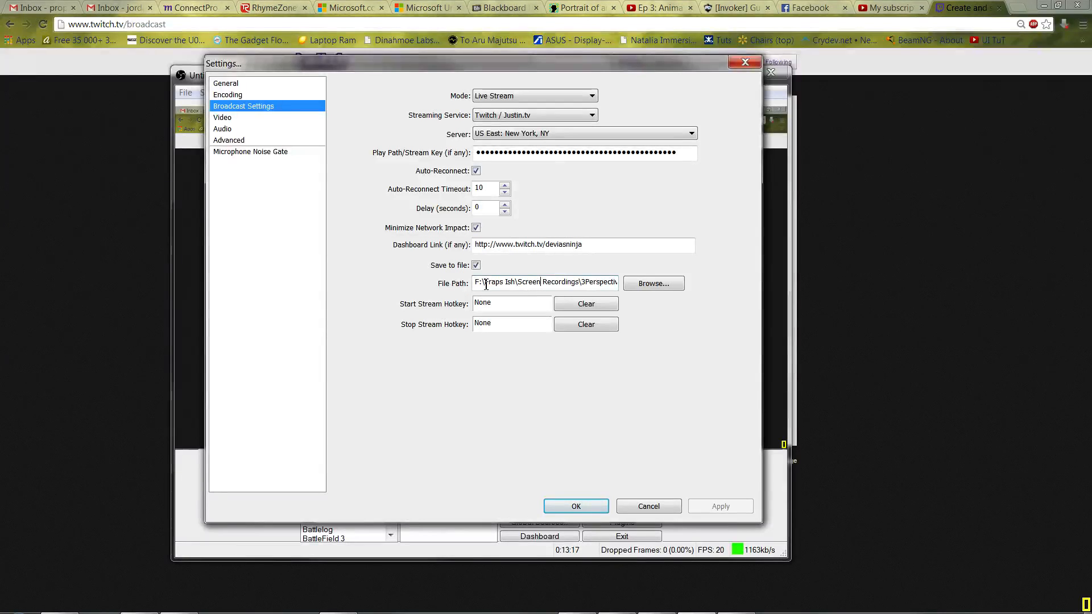
pyautogui.moveTo(556, 283); pyautogui.dragTo(621, 288)
pyautogui.click(606, 282)
pyautogui.click(617, 284)
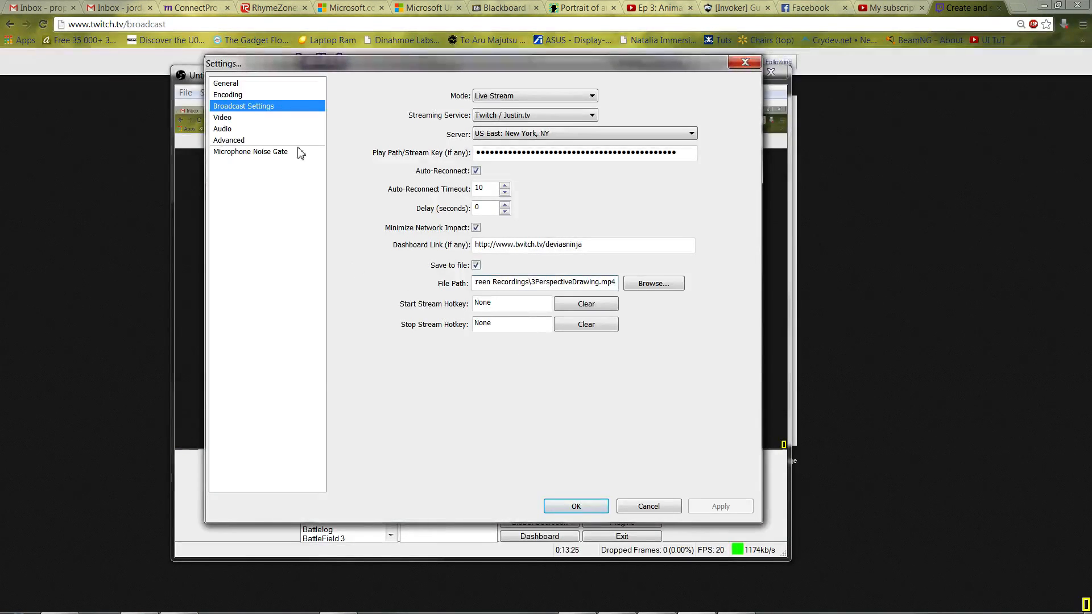
# - Open the Video settings and view the available video adapters without changing the selection
pyautogui.moveTo(477, 64); pyautogui.dragTo(458, 90)
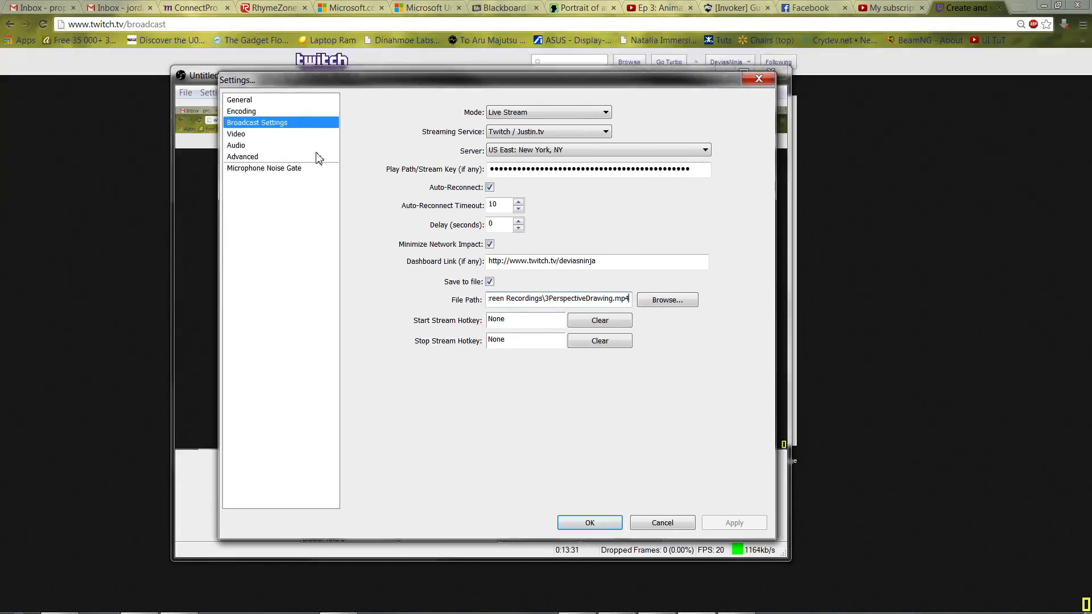
pyautogui.click(294, 135)
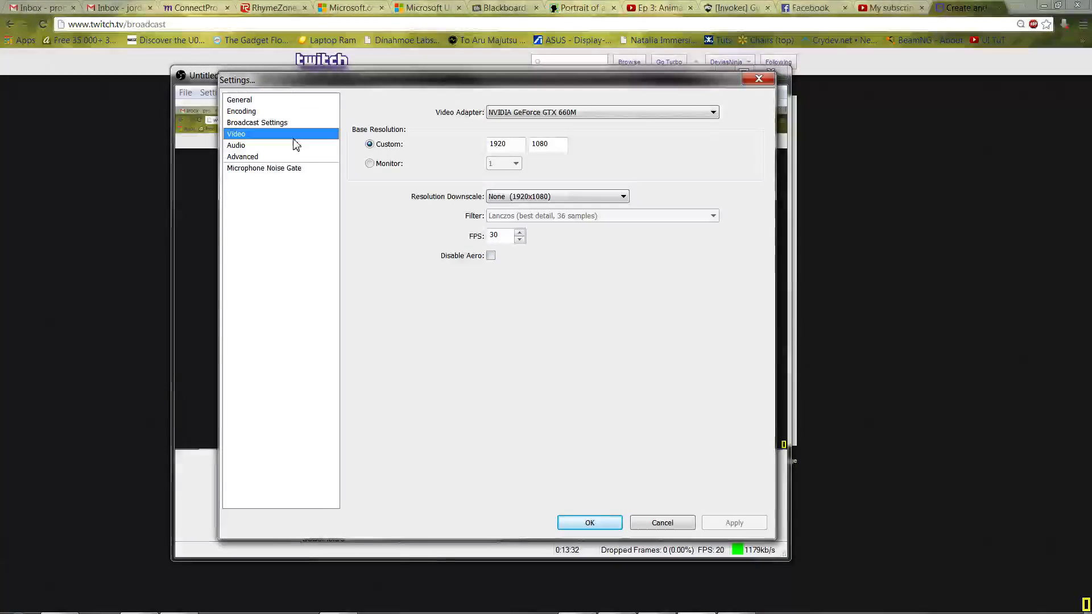
pyautogui.click(631, 113)
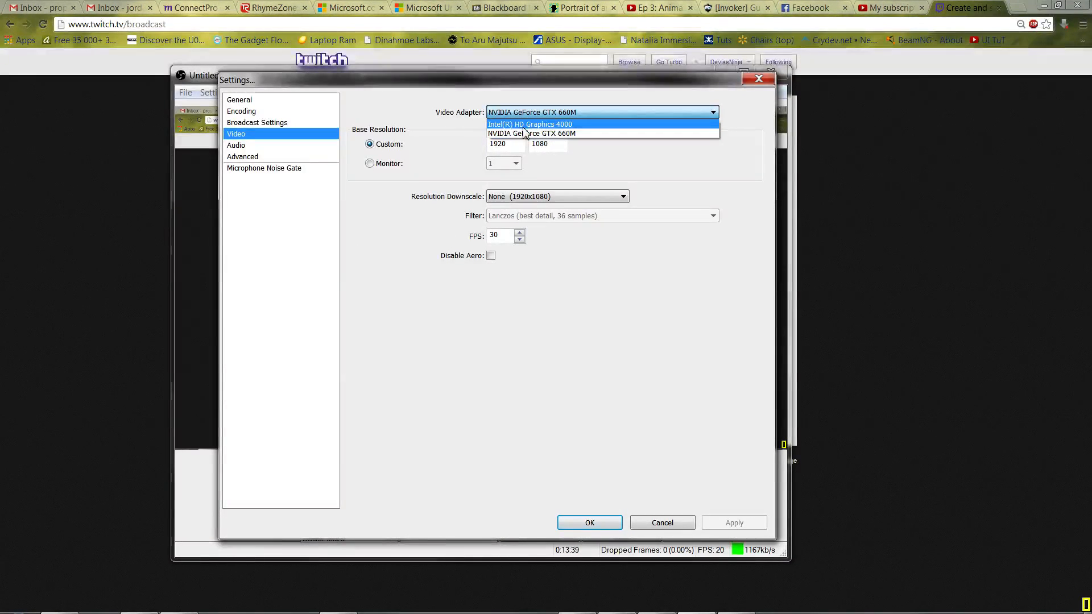
pyautogui.click(398, 244)
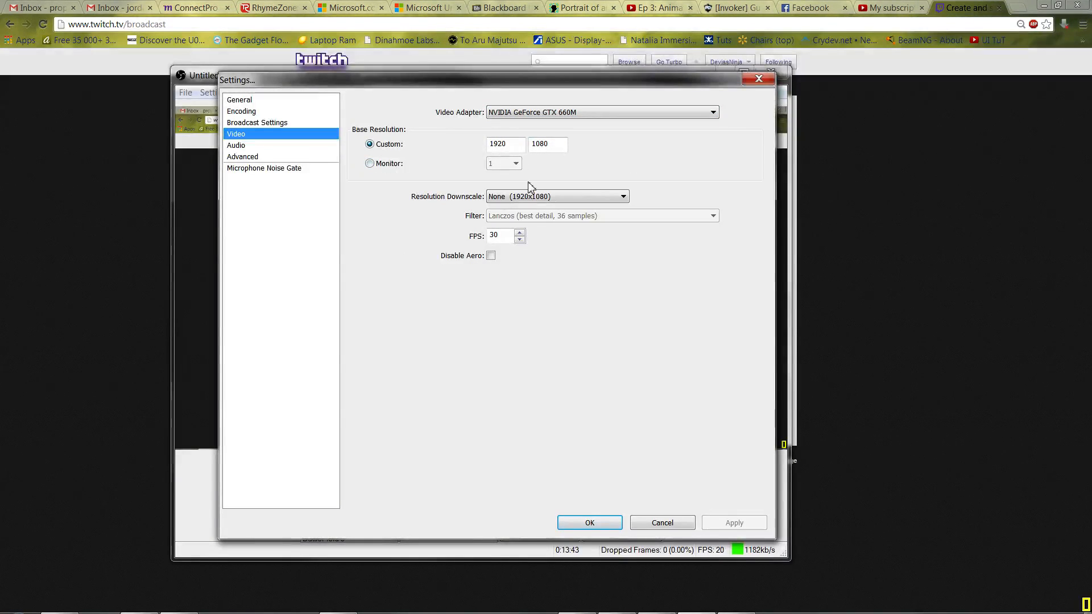
# - Review the custom base resolution and the list of resolution downscale options, leaving both as they are
pyautogui.doubleClick(517, 147)
pyautogui.press('Tab')
pyautogui.click(591, 196)
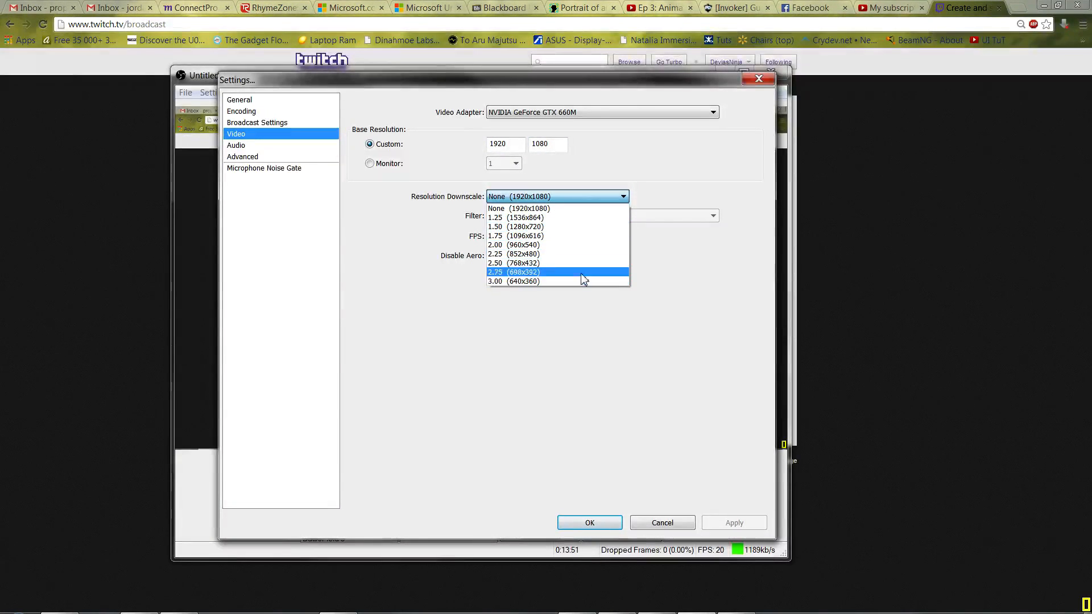
pyautogui.click(664, 254)
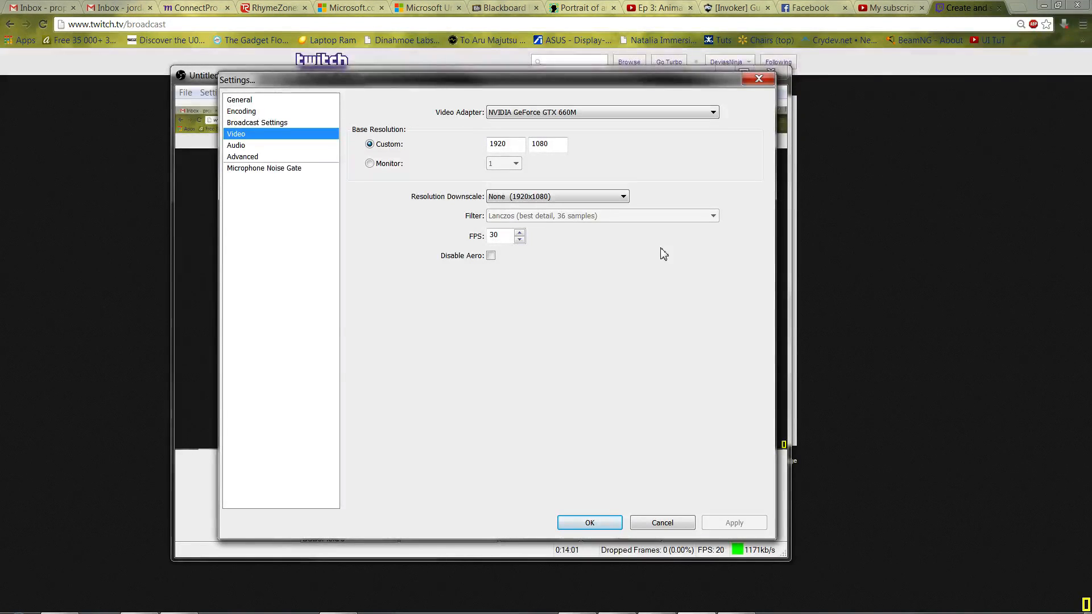
pyautogui.click(581, 198)
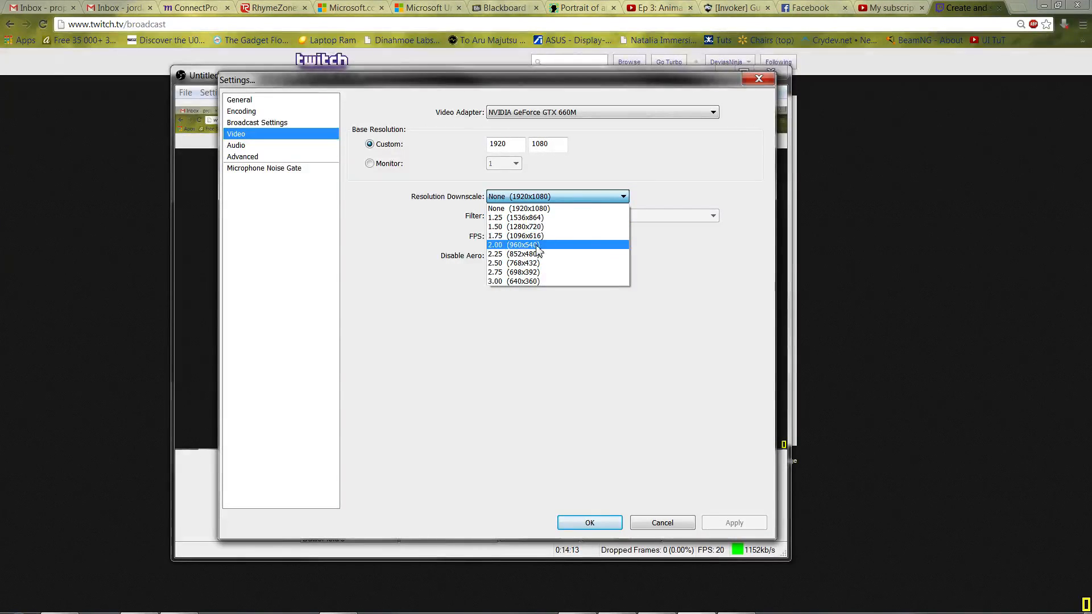
pyautogui.click(669, 256)
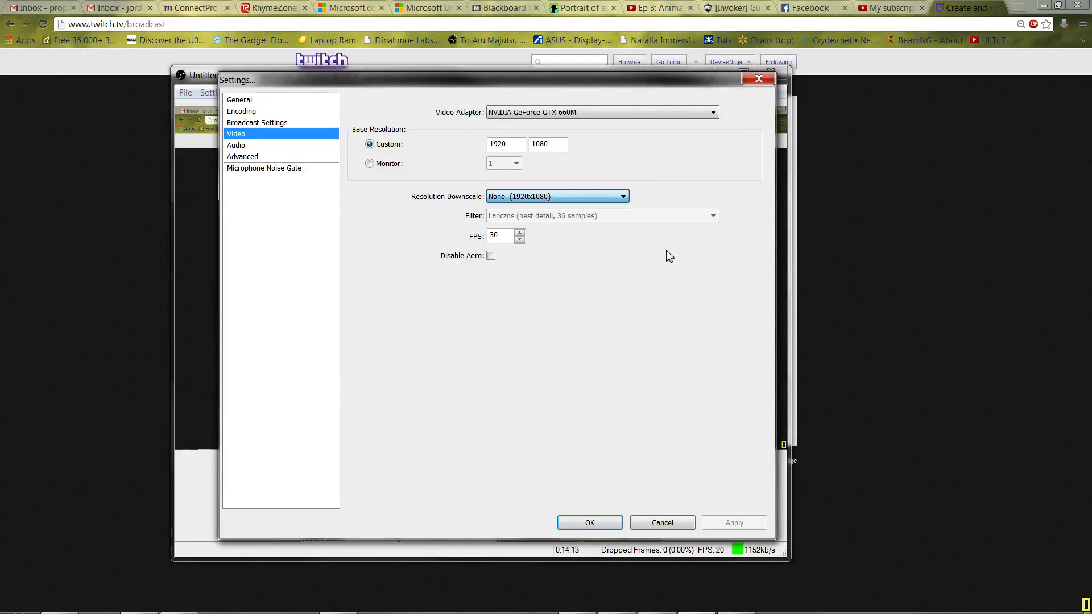
# - Review the FPS value in the Video settings, with a brief look at the Audio settings
pyautogui.click(510, 238)
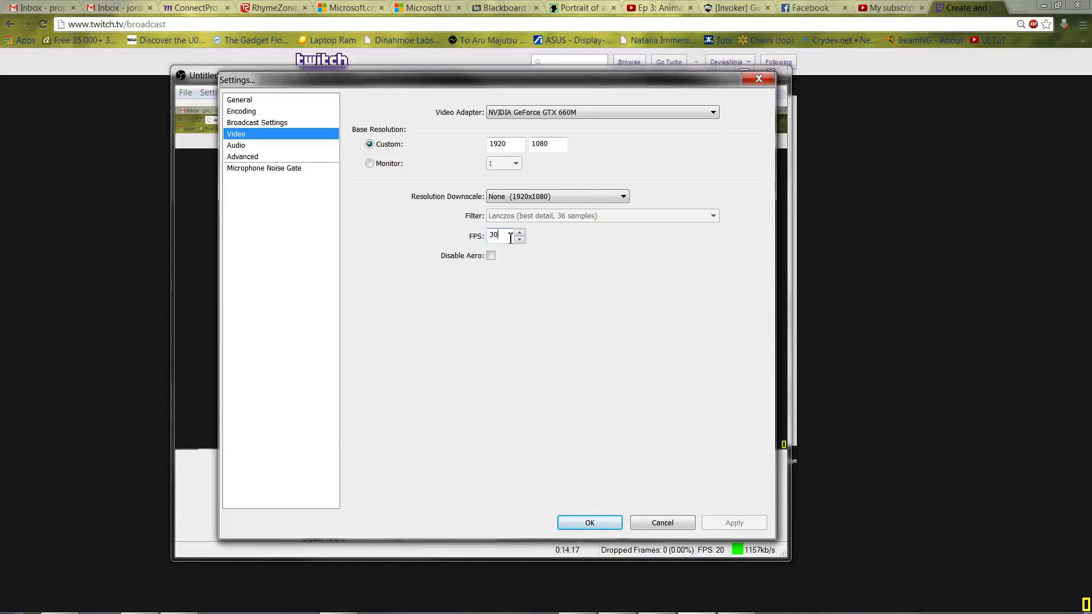
pyautogui.click(287, 145)
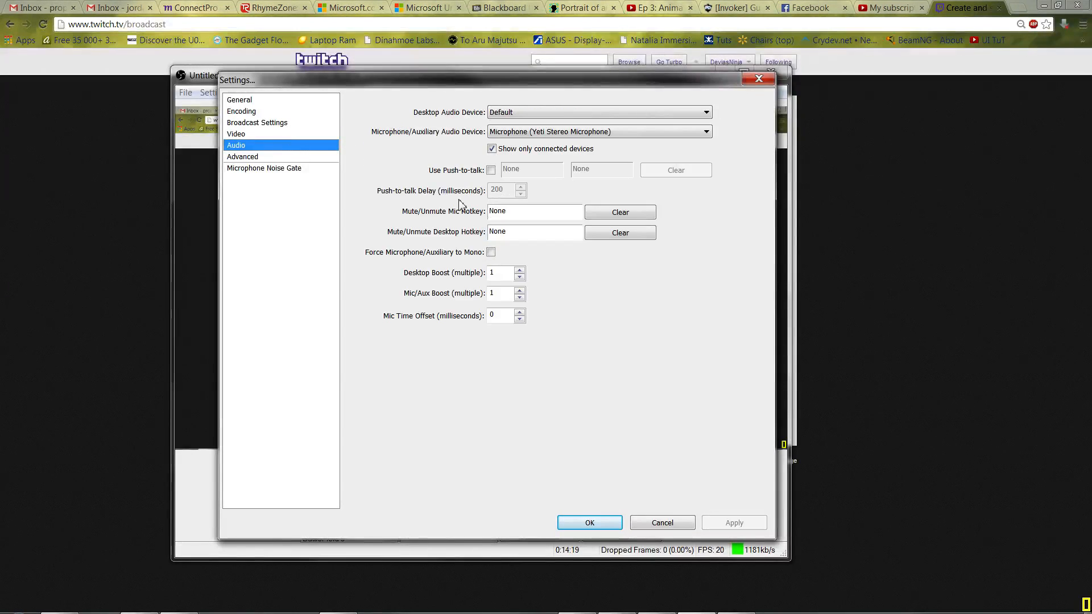
pyautogui.click(292, 134)
pyautogui.doubleClick(499, 236)
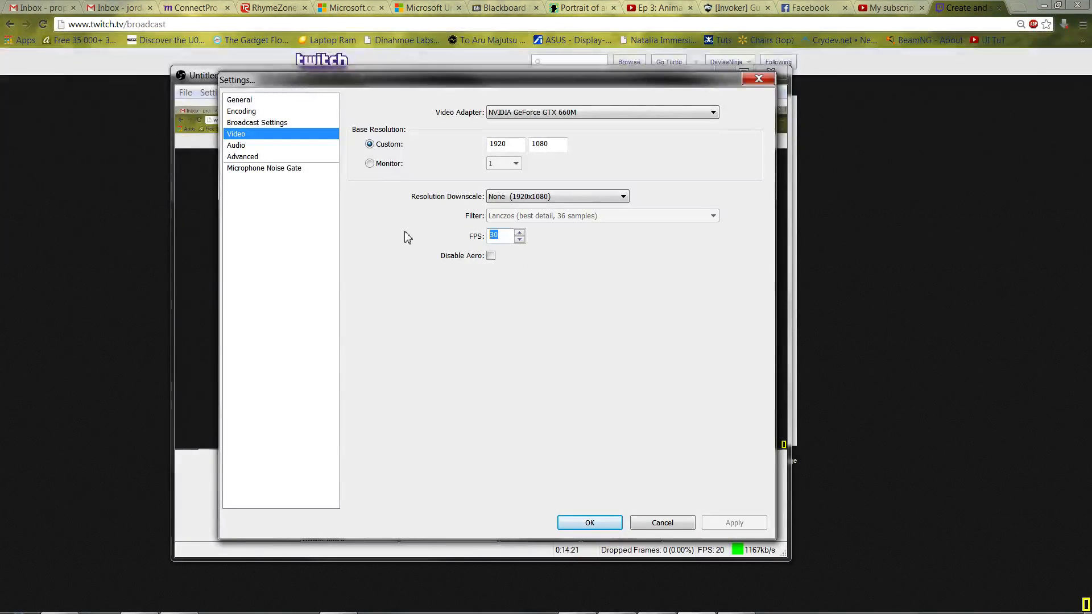
# - Look over the Advanced settings and return to the Video settings
pyautogui.click(297, 157)
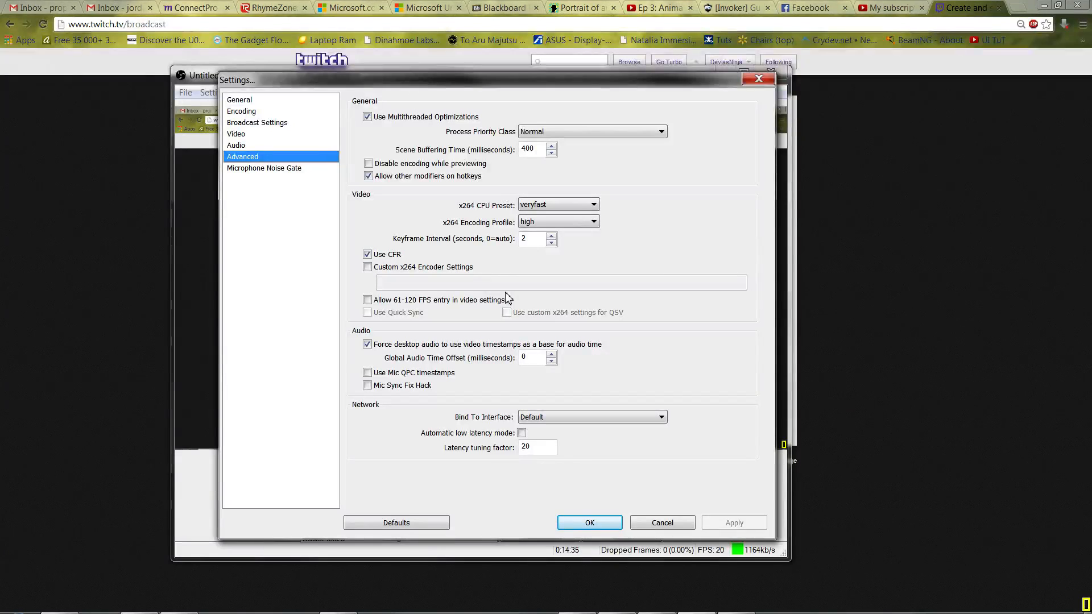
pyautogui.click(281, 137)
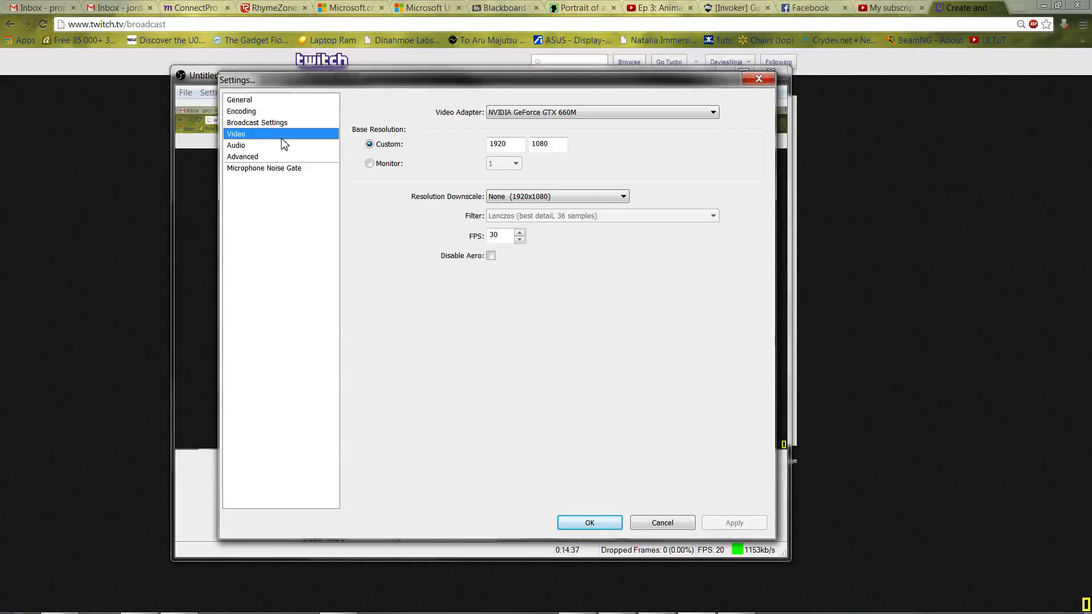
pyautogui.click(286, 146)
pyautogui.click(285, 136)
# - Open the Audio settings and view the available desktop audio devices and microphone/auxiliary devices, leaving both selections as they are
pyautogui.moveTo(686, 90)
pyautogui.mouseDown()
pyautogui.moveTo(1002, 128)
pyautogui.moveTo(890, 95)
pyautogui.moveTo(678, 99)
pyautogui.mouseUp()
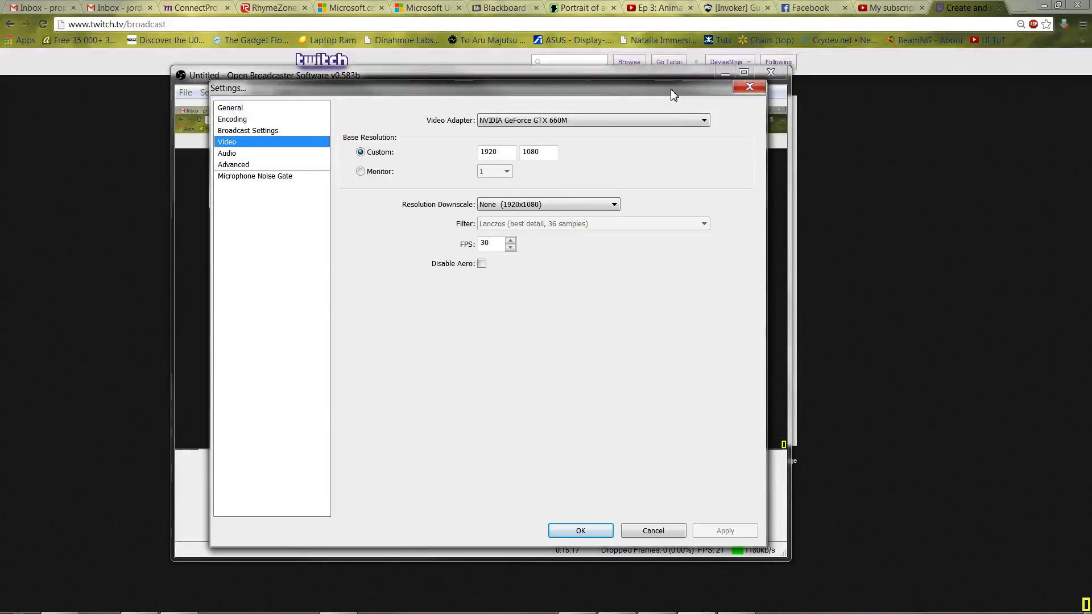
pyautogui.click(228, 153)
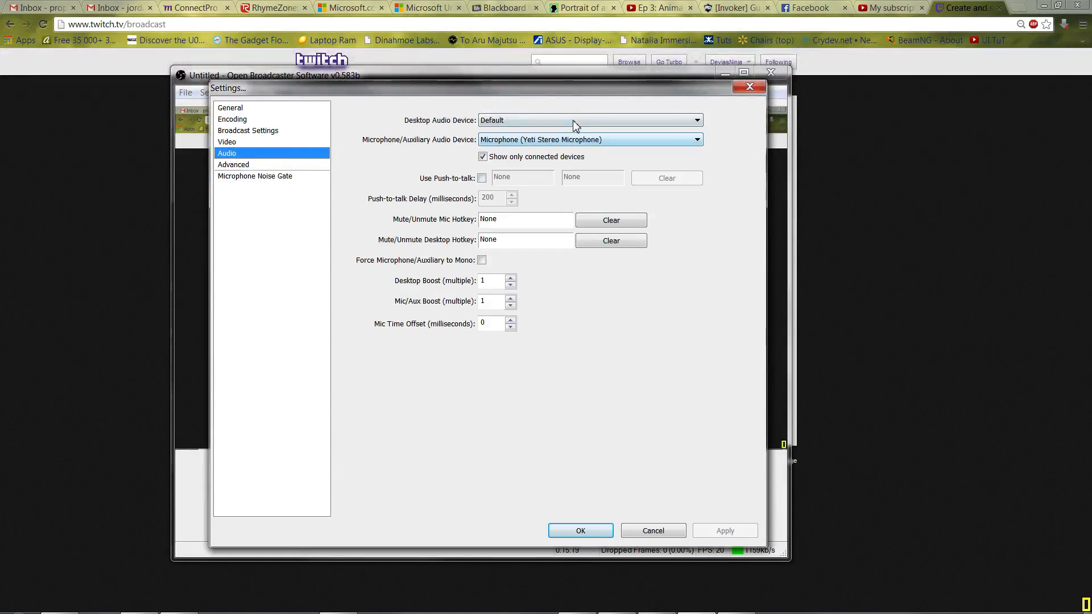
pyautogui.click(569, 121)
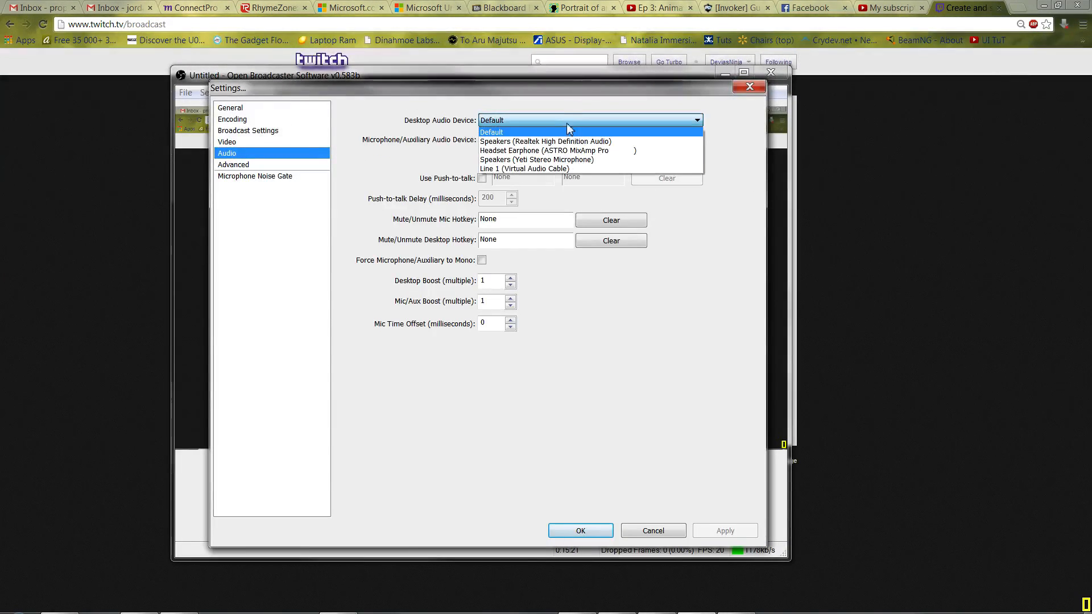
pyautogui.click(432, 139)
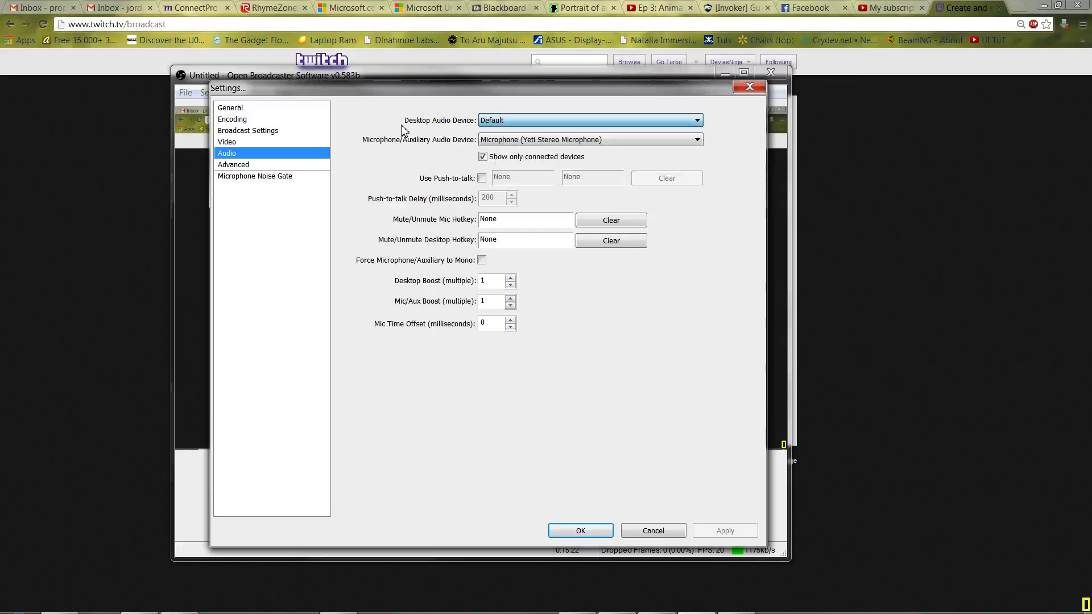
pyautogui.click(565, 139)
pyautogui.click(375, 166)
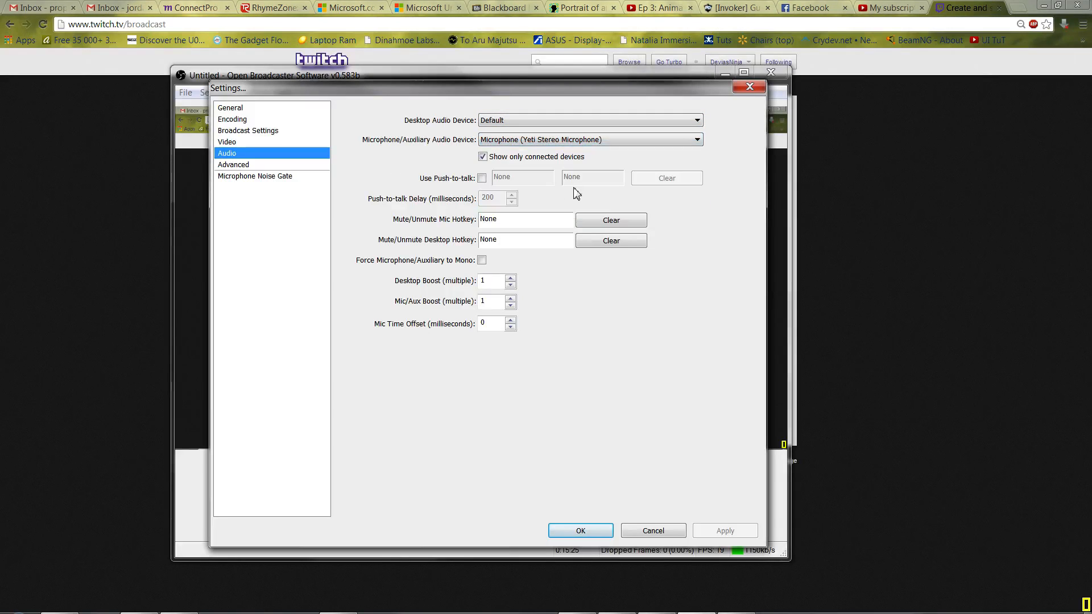
pyautogui.click(564, 140)
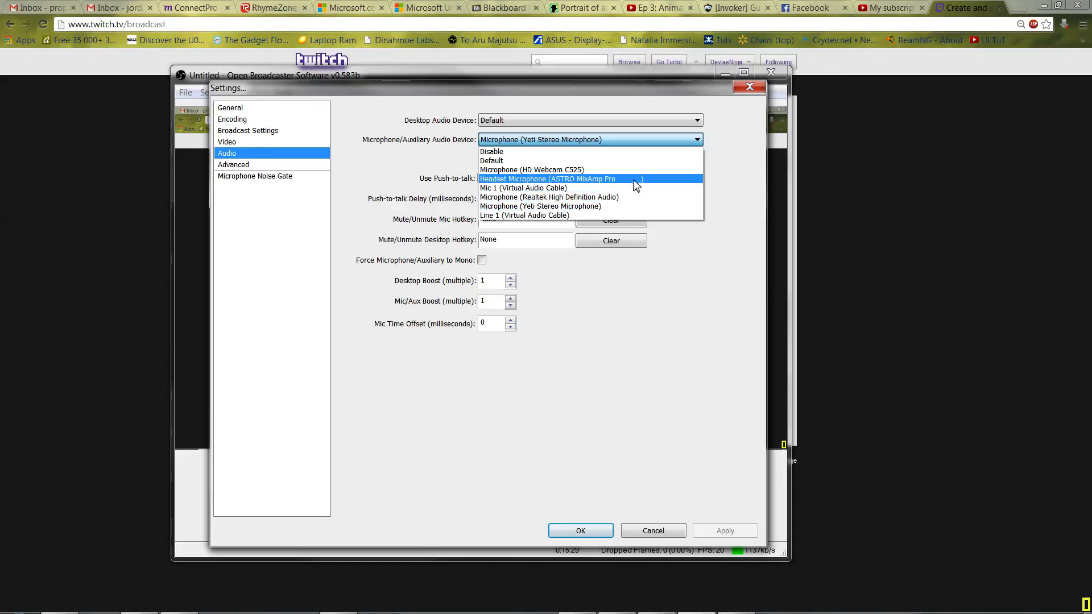
pyautogui.click(368, 166)
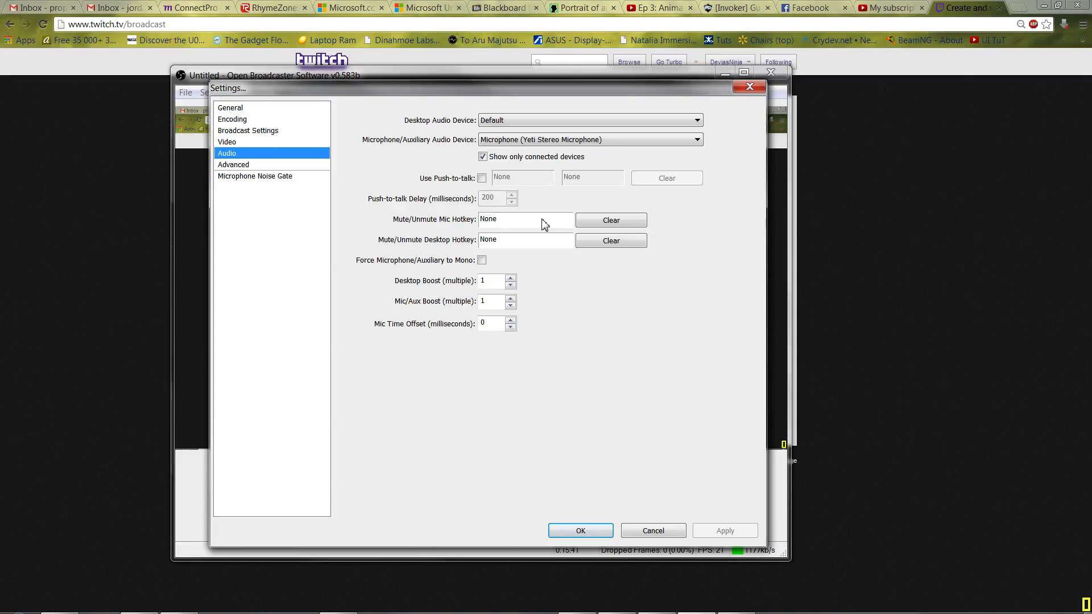
# - Review the Desktop Boost multiple and the Mic Time Offset value in the Audio settings
pyautogui.click(499, 282)
pyautogui.click(510, 285)
pyautogui.click(485, 282)
pyautogui.moveTo(494, 329); pyautogui.dragTo(467, 333)
# - Open the Advanced settings and view the Process Priority Class options without changing the selection
pyautogui.click(290, 166)
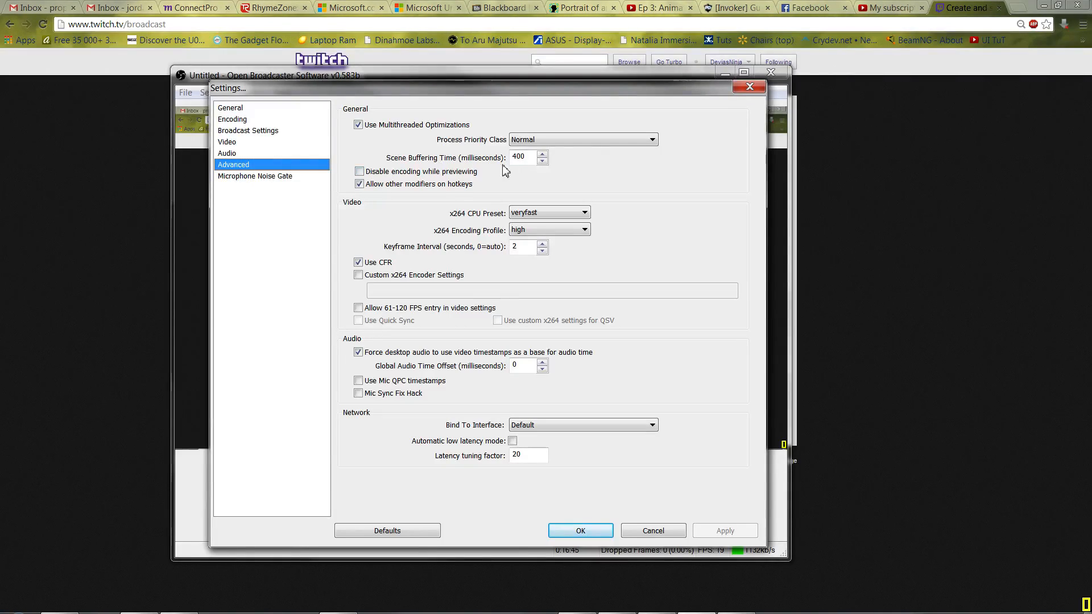
pyautogui.click(540, 142)
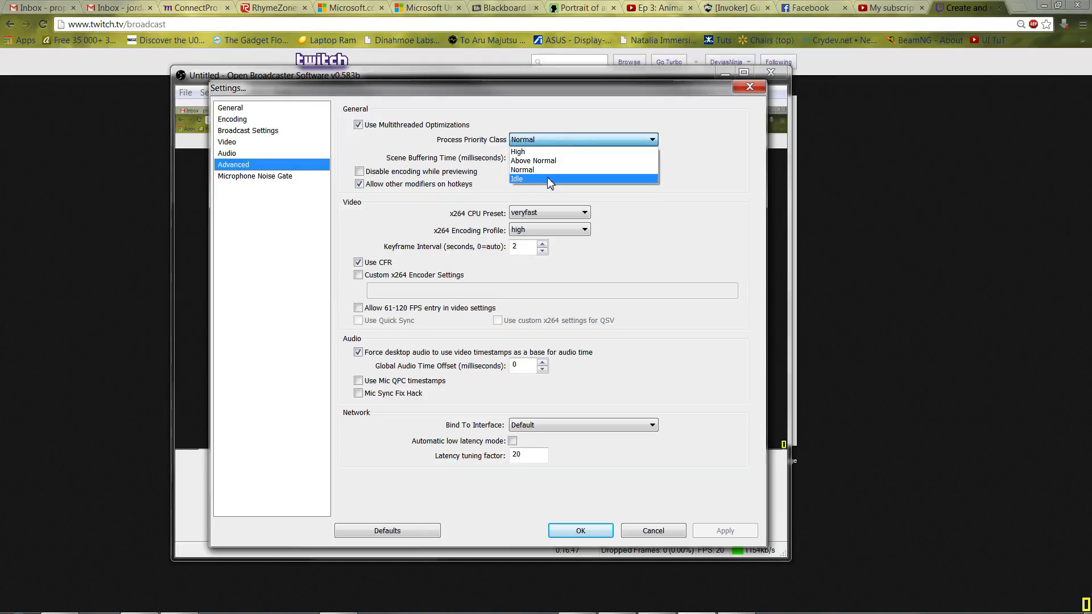
pyautogui.click(714, 166)
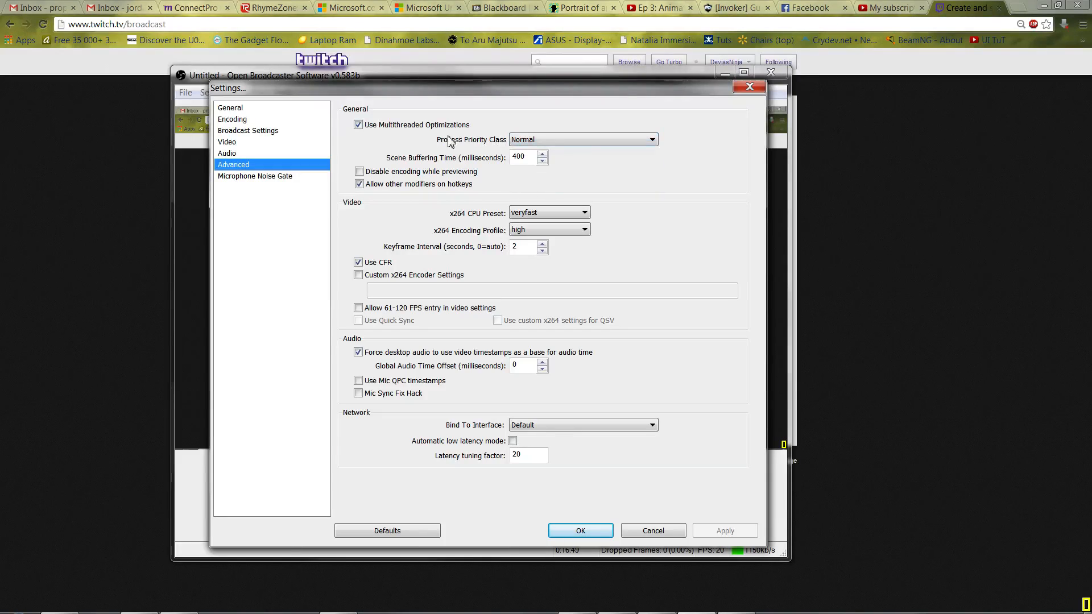
pyautogui.click(576, 140)
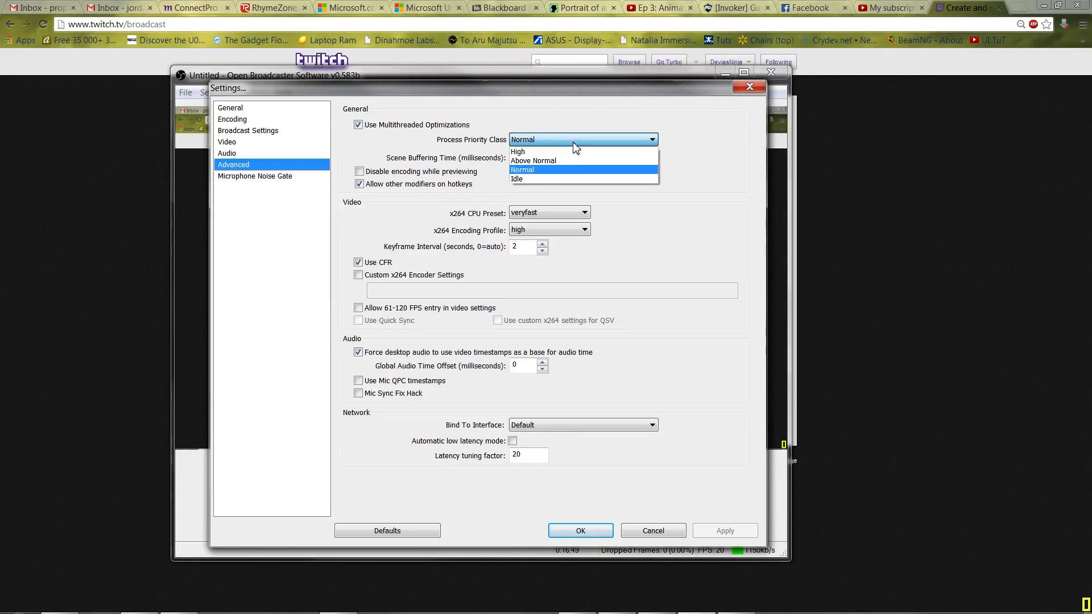
pyautogui.click(714, 182)
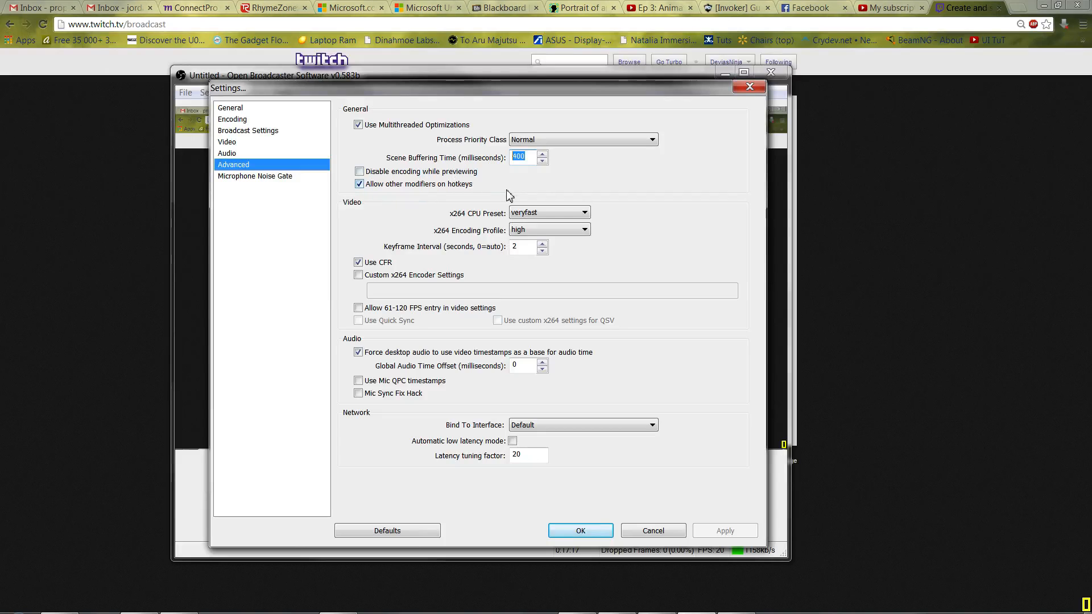
# - Examine the list of x264 CPU presets, from ultrafast to slower, keeping the preset on veryfast
pyautogui.click(540, 213)
pyautogui.click(676, 227)
pyautogui.click(571, 214)
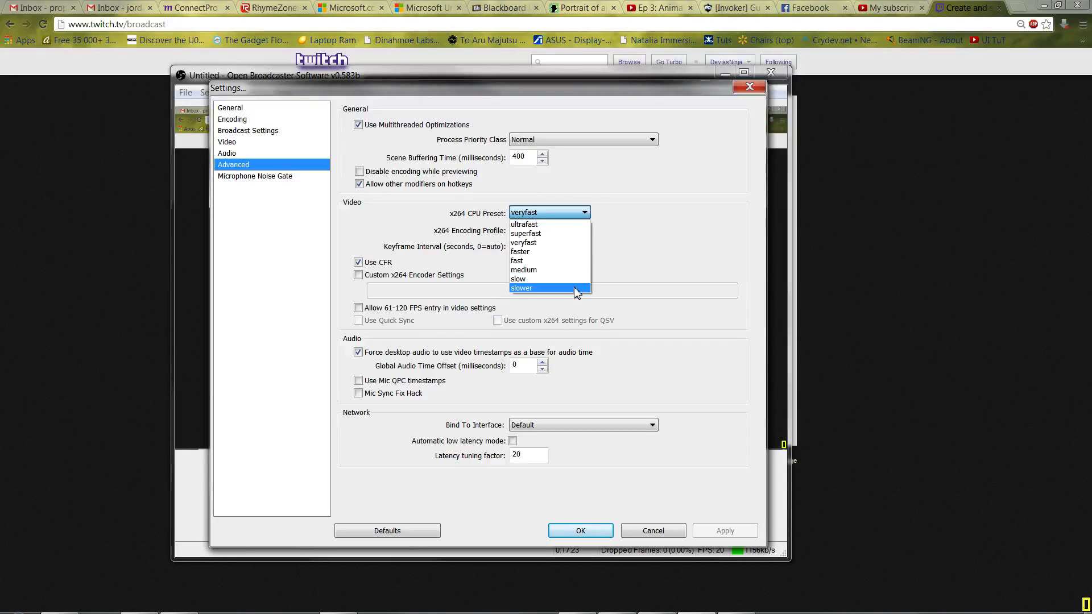
pyautogui.click(642, 248)
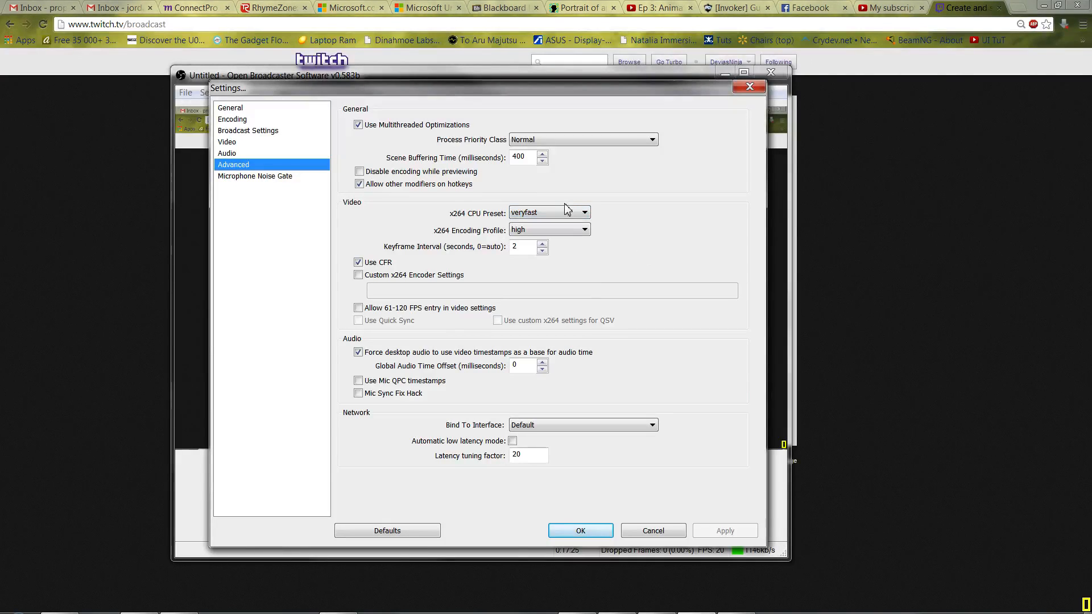
pyautogui.click(583, 211)
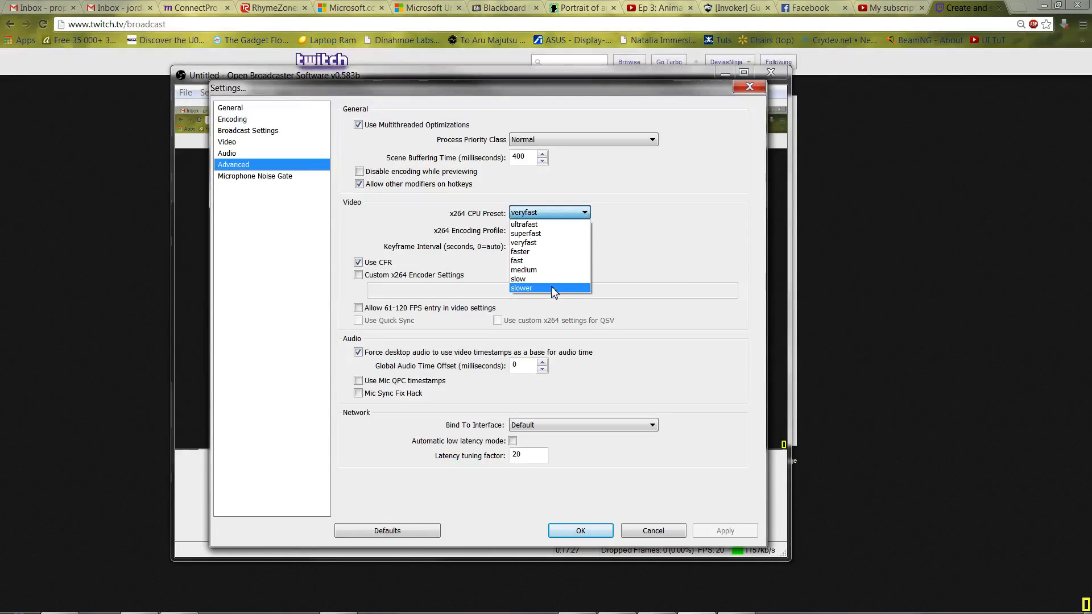
pyautogui.click(697, 254)
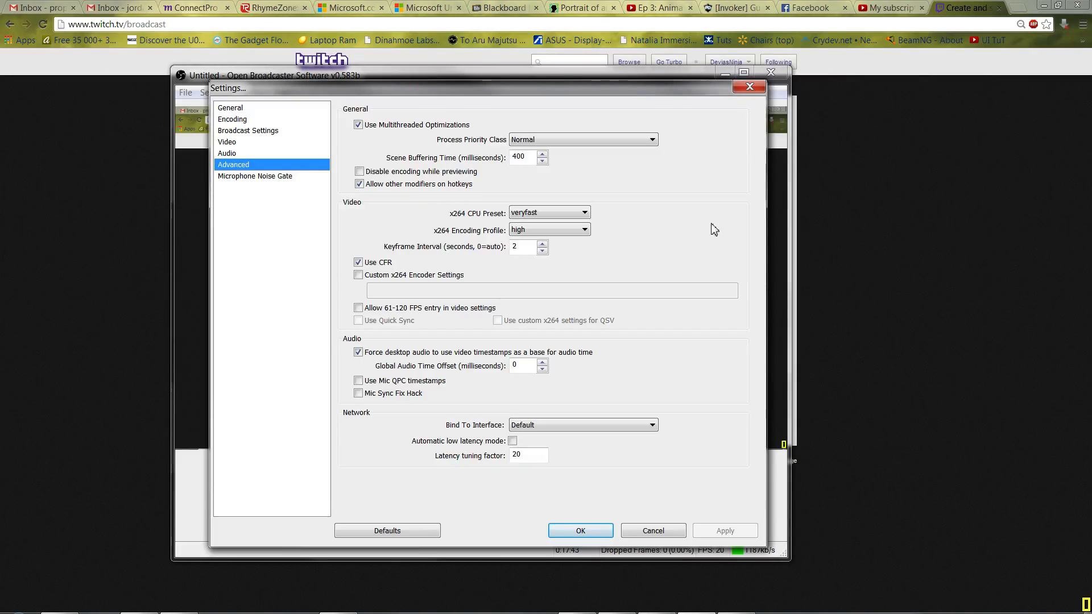
# - Set the keyframe interval to 2 seconds and take a brief look at the Video settings before returning to Advanced
pyautogui.doubleClick(515, 251)
pyautogui.write('2')
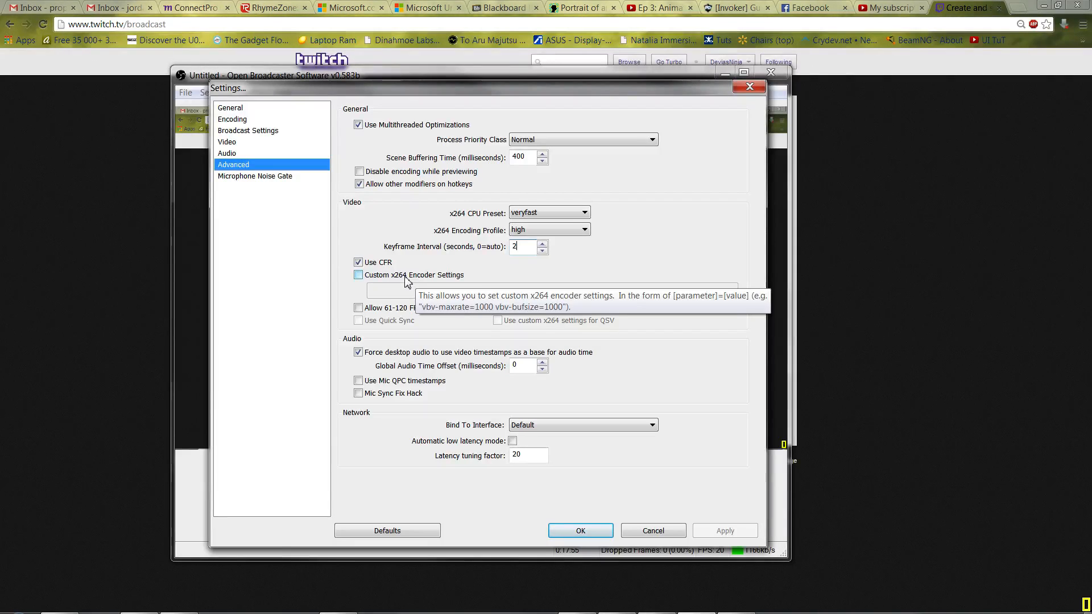
pyautogui.click(293, 143)
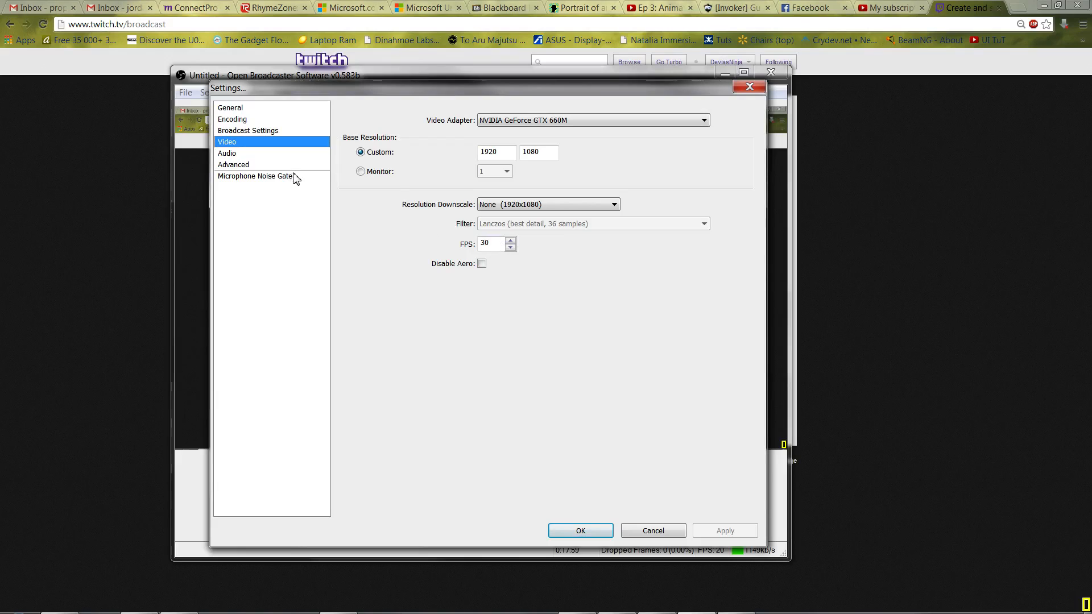
pyautogui.click(283, 165)
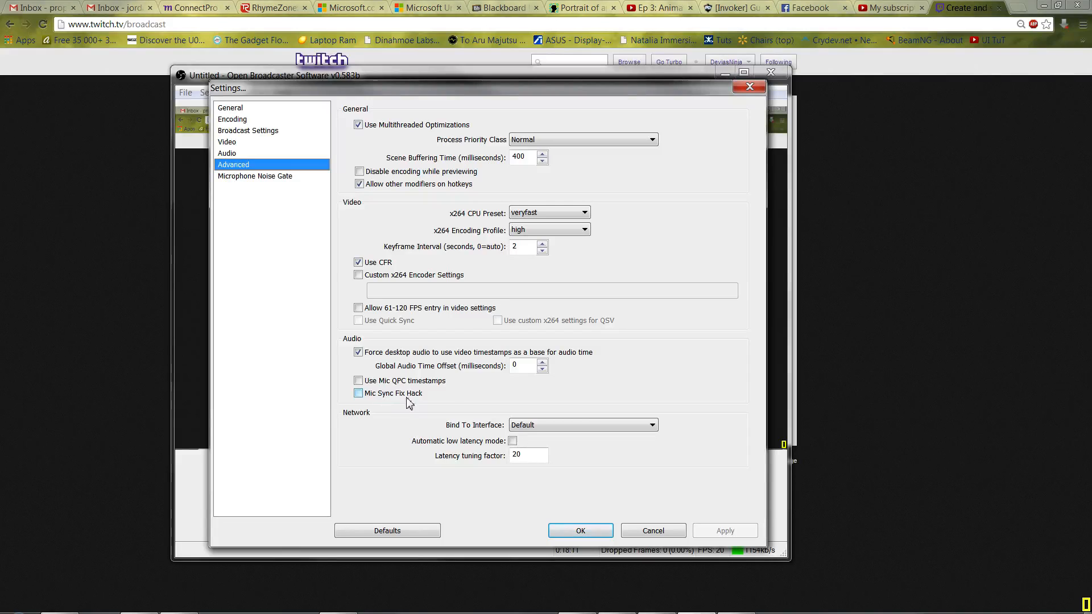
# - Look over the Microphone Noise Gate settings, go back through the other categories to General, and accept the settings
pyautogui.click(296, 178)
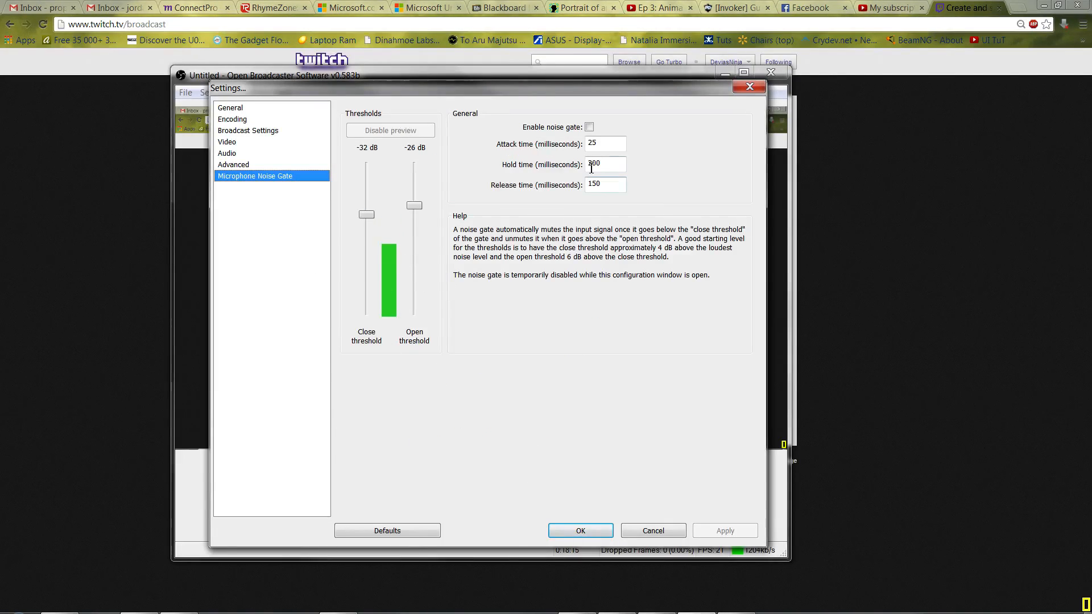
pyautogui.click(257, 153)
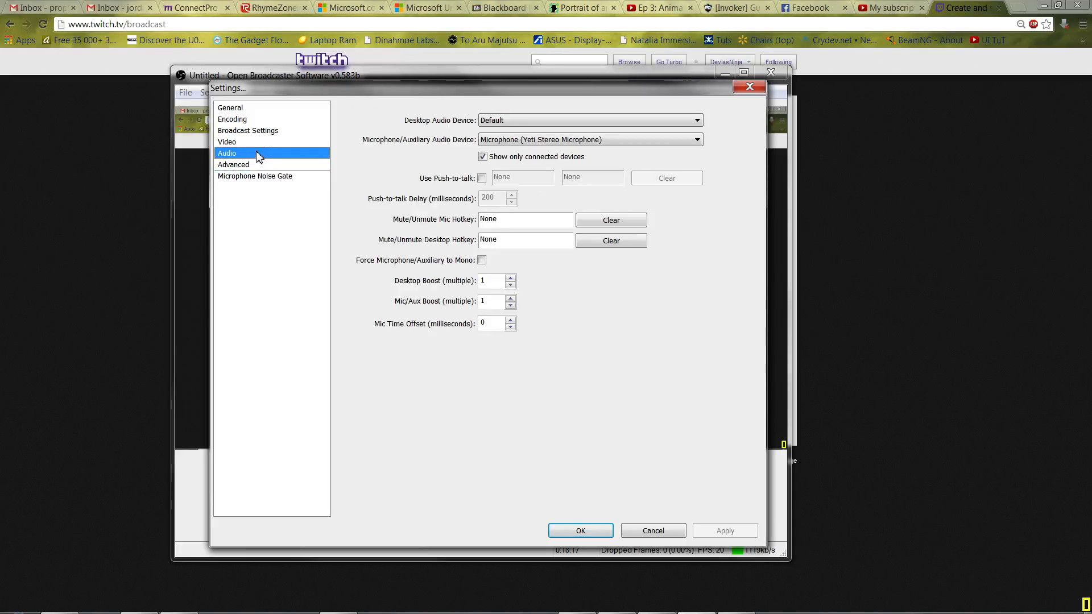
pyautogui.click(264, 142)
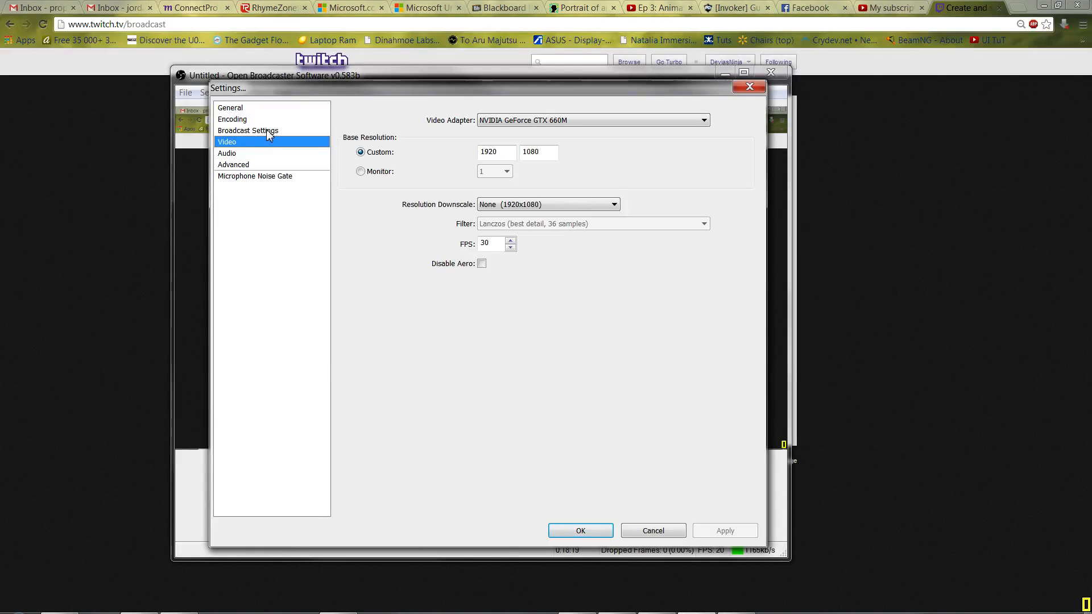
pyautogui.click(266, 130)
pyautogui.click(267, 118)
pyautogui.click(268, 108)
pyautogui.click(580, 530)
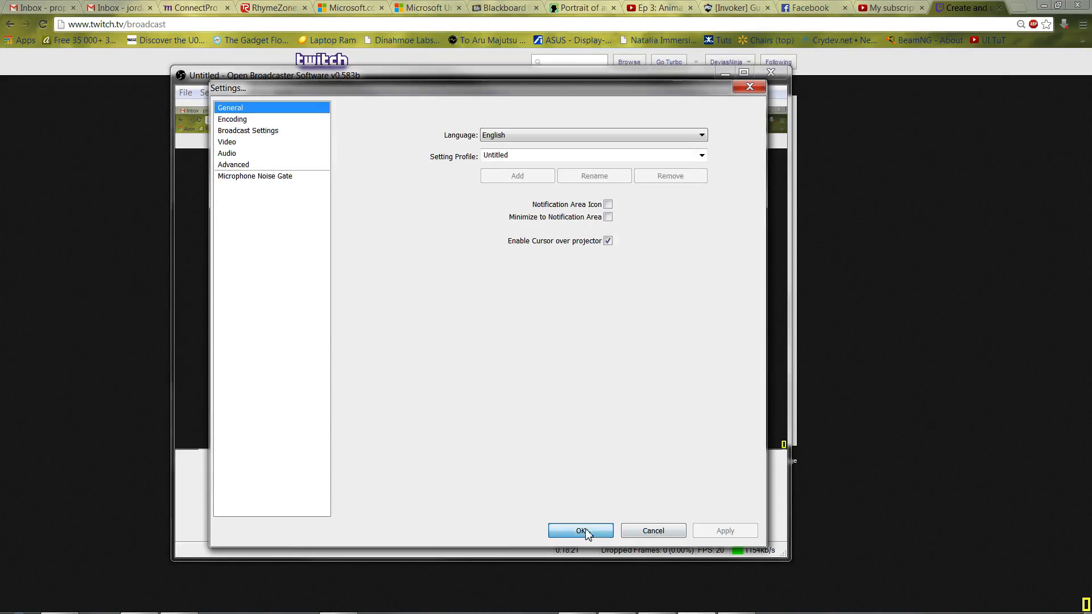